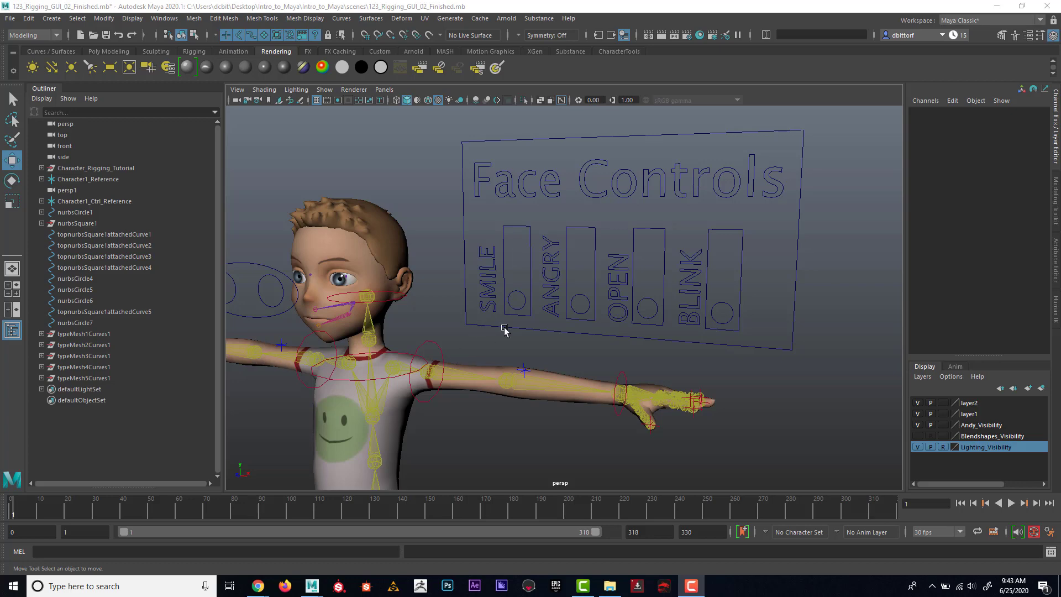
# Step: Tilt the view around the character and board, then test-slide the SMILE circle and return it
pyautogui.scroll(-2, 569, 332)
pyautogui.scroll(5, 628, 356)
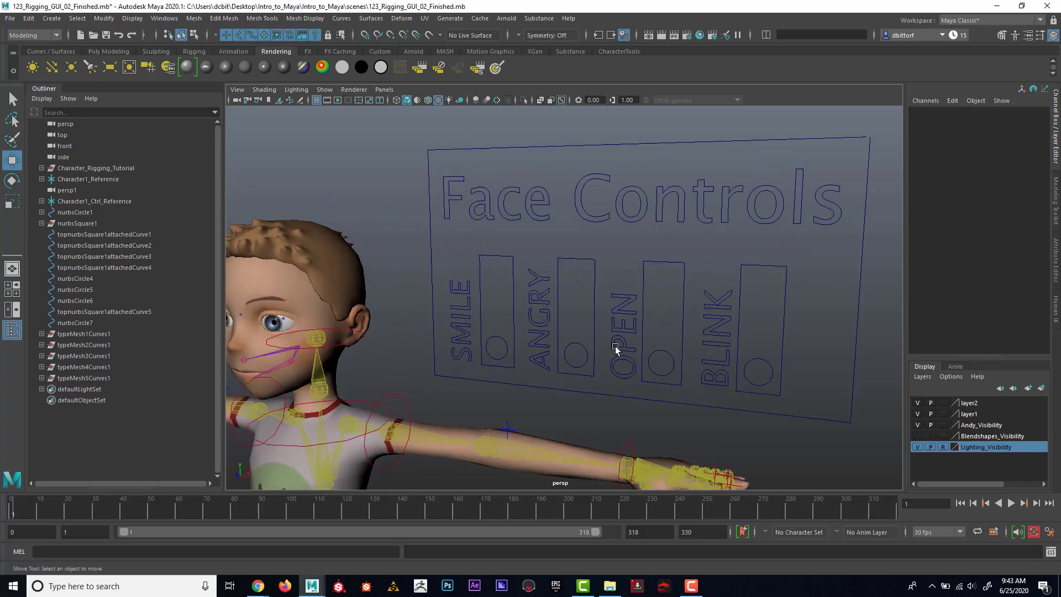
pyautogui.scroll(-4, 616, 349)
pyautogui.keyDown('alt'); pyautogui.moveTo(531, 337); pyautogui.dragTo(502, 332); pyautogui.keyUp('alt')
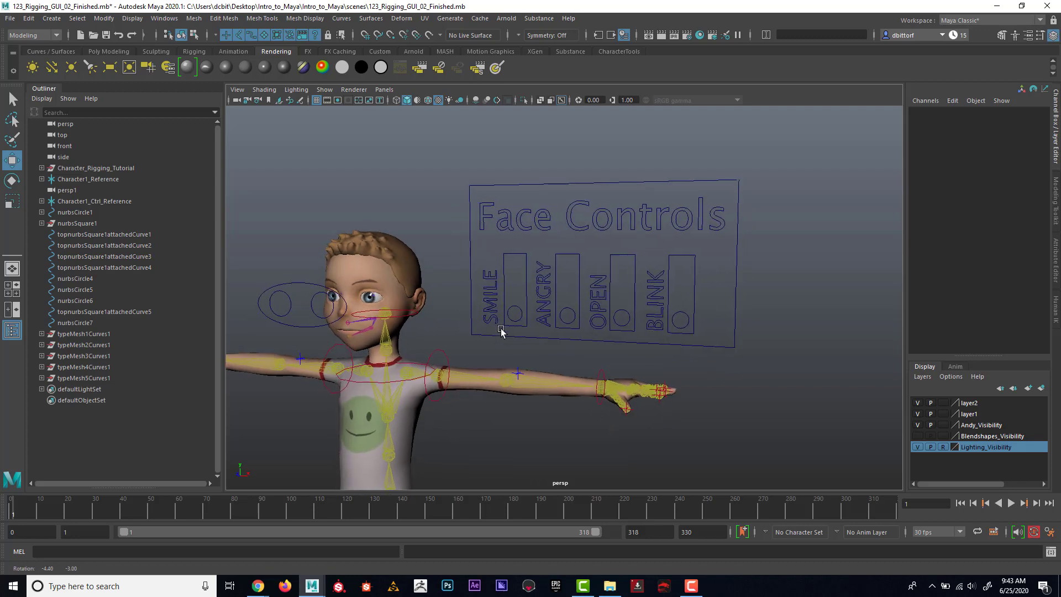
pyautogui.scroll(2, 508, 324)
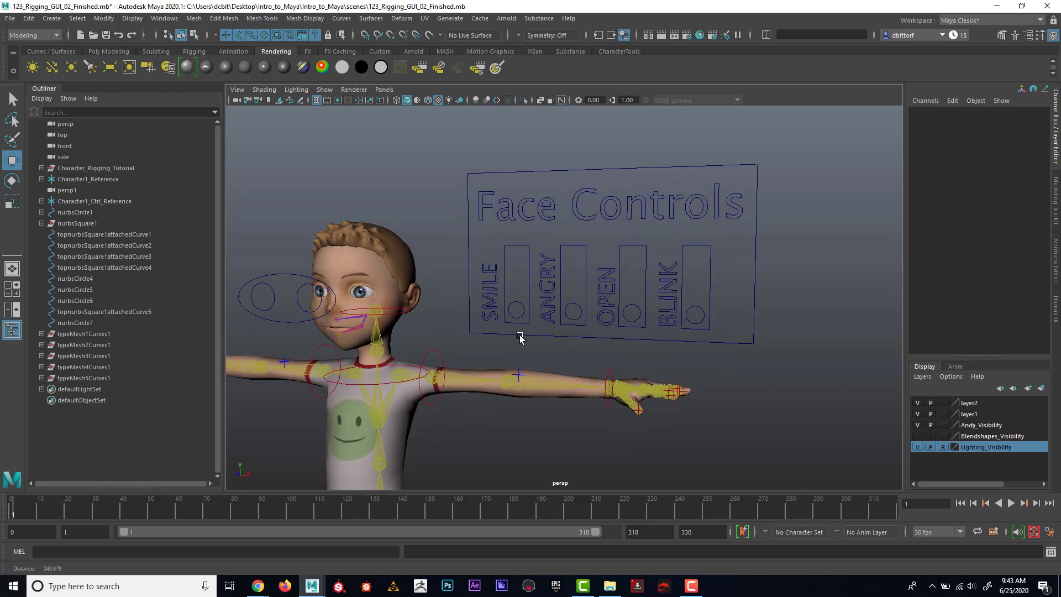
pyautogui.click(522, 307)
pyautogui.moveTo(516, 308)
pyautogui.mouseDown()
pyautogui.moveTo(509, 276)
pyautogui.moveTo(510, 313)
pyautogui.mouseUp()
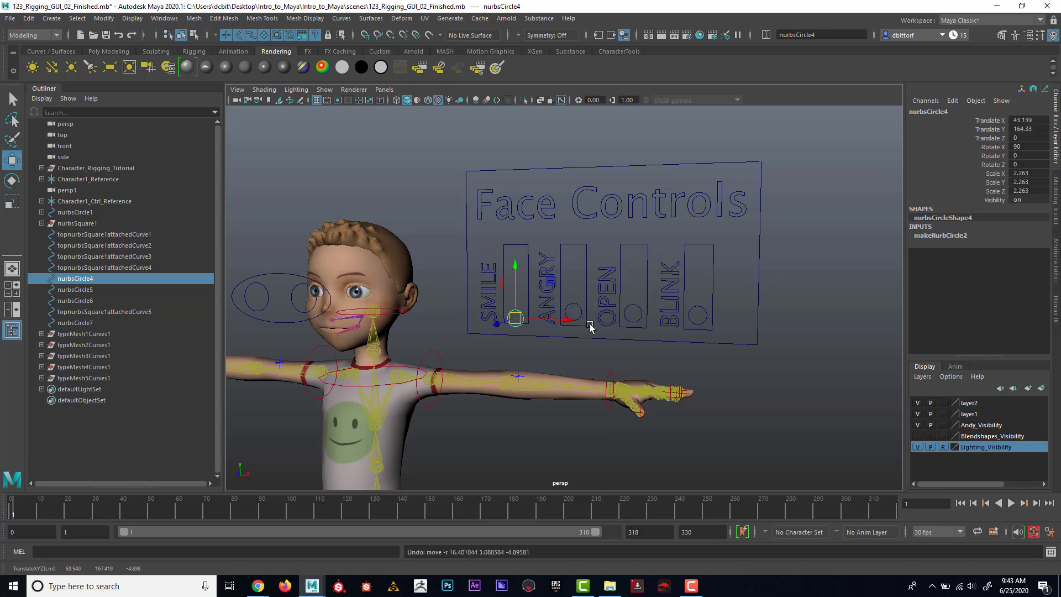
pyautogui.keyDown('alt'); pyautogui.moveTo(593, 330); pyautogui.dragTo(602, 292, button='middle'); pyautogui.keyUp('alt')
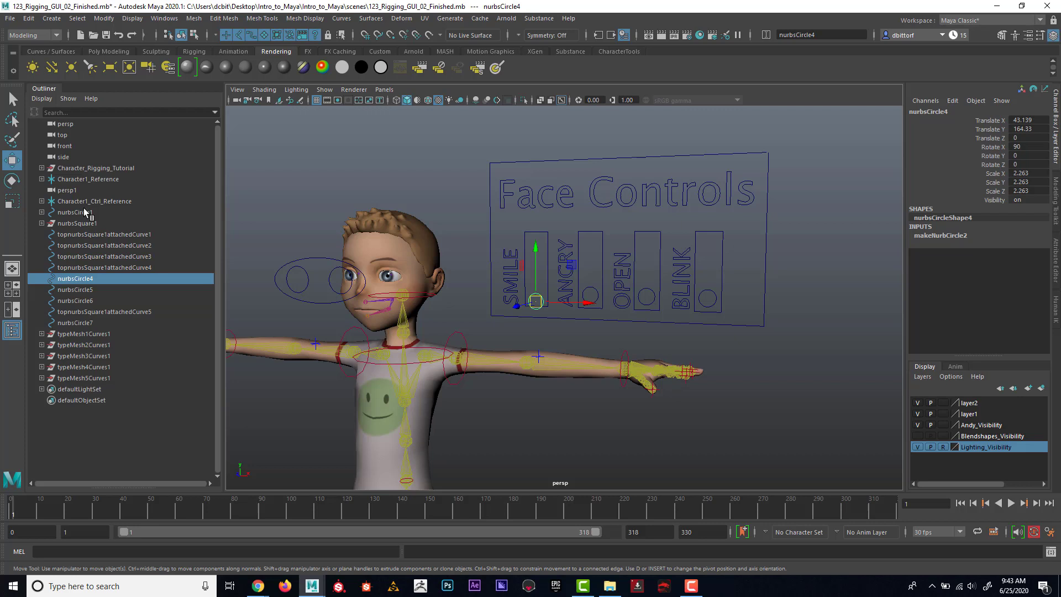
# Step: Select the board curves through typeMesh5Curves1, excluding the eye control, and delete their history
pyautogui.click(84, 211)
pyautogui.moveTo(84, 212); pyautogui.dragTo(89, 381)
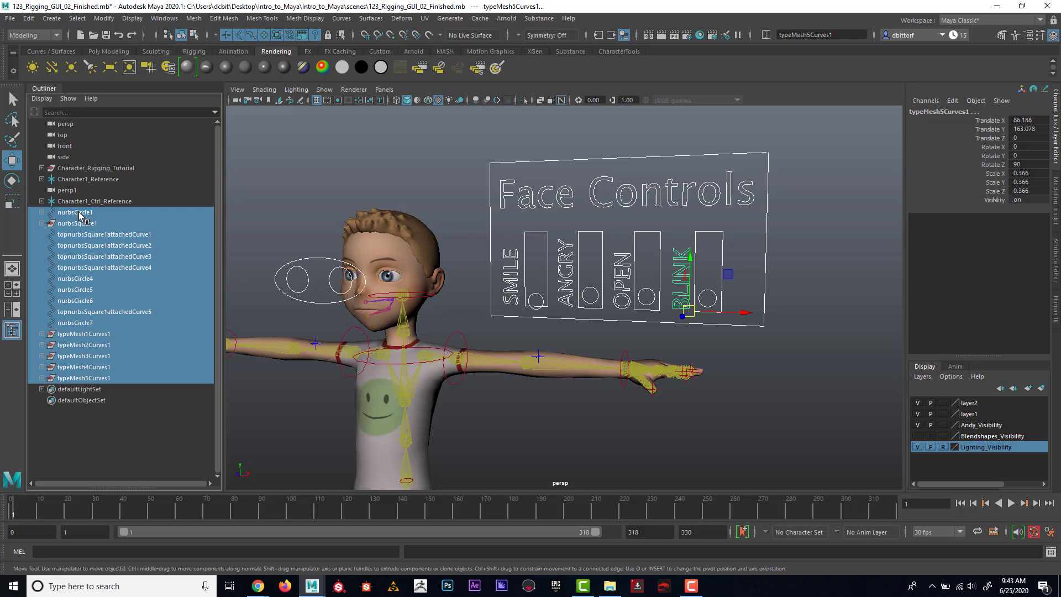
pyautogui.keyDown('ctrl'); pyautogui.click(318, 284); pyautogui.keyUp('ctrl')
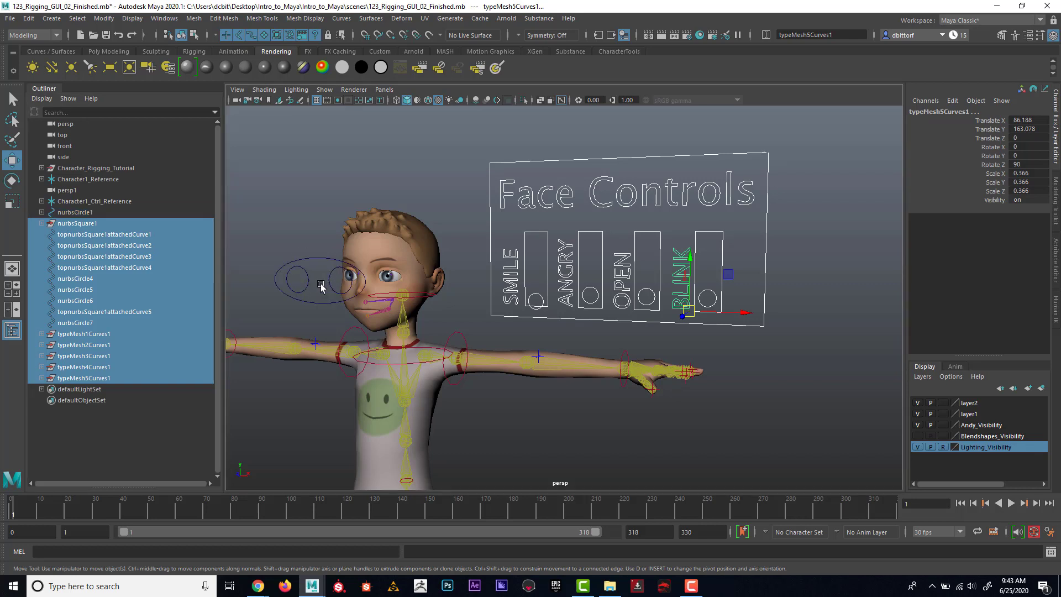
pyautogui.click(28, 19)
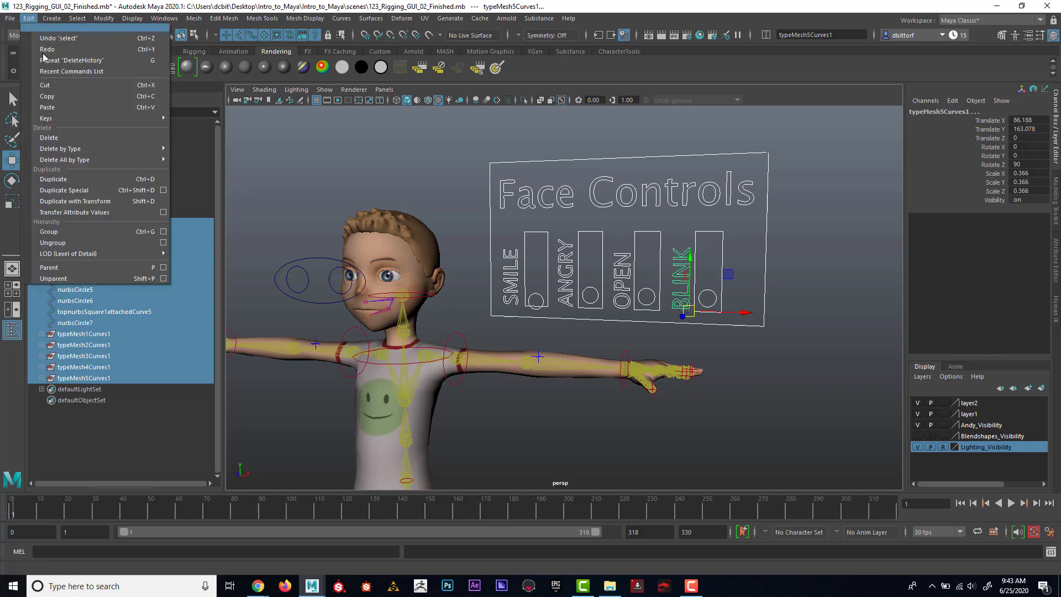
pyautogui.moveTo(93, 151)
pyautogui.click(196, 150)
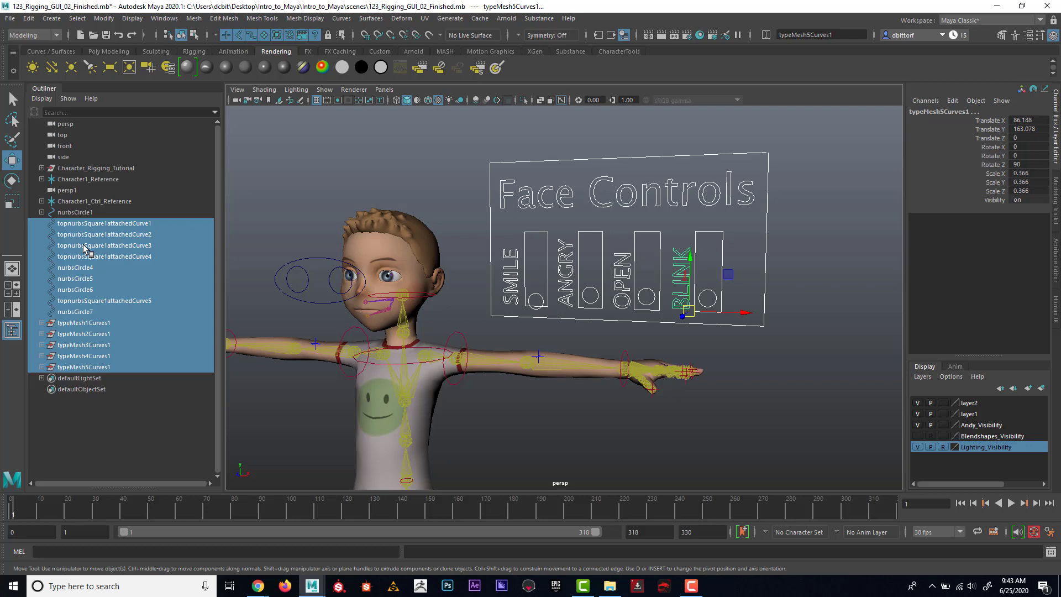
# Step: Group the selected board curves and rename the group GUI
pyautogui.hotkey('ctrl', 'g')
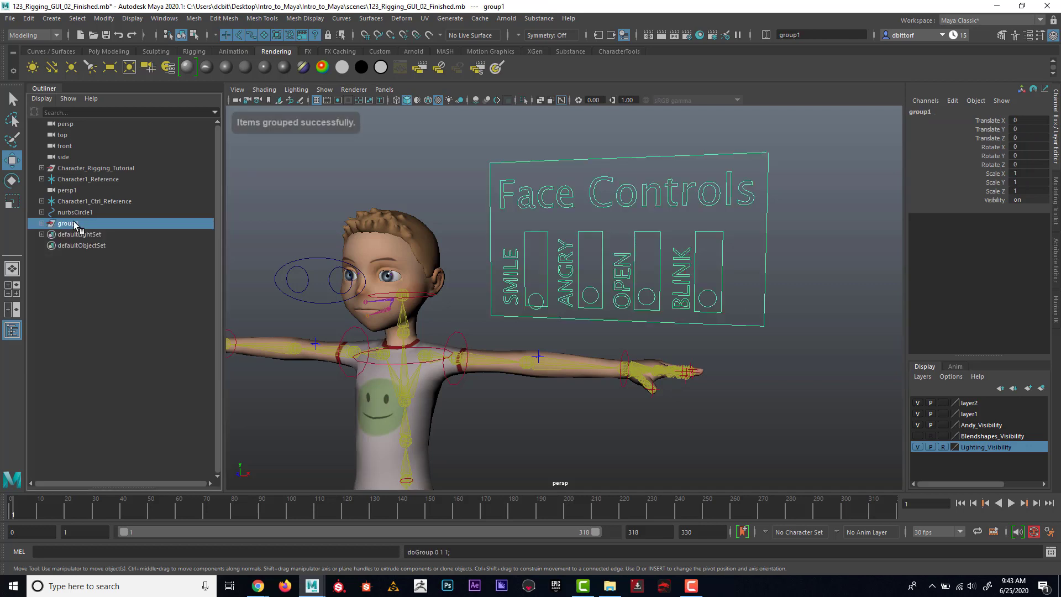
pyautogui.doubleClick(75, 225)
pyautogui.write('G')
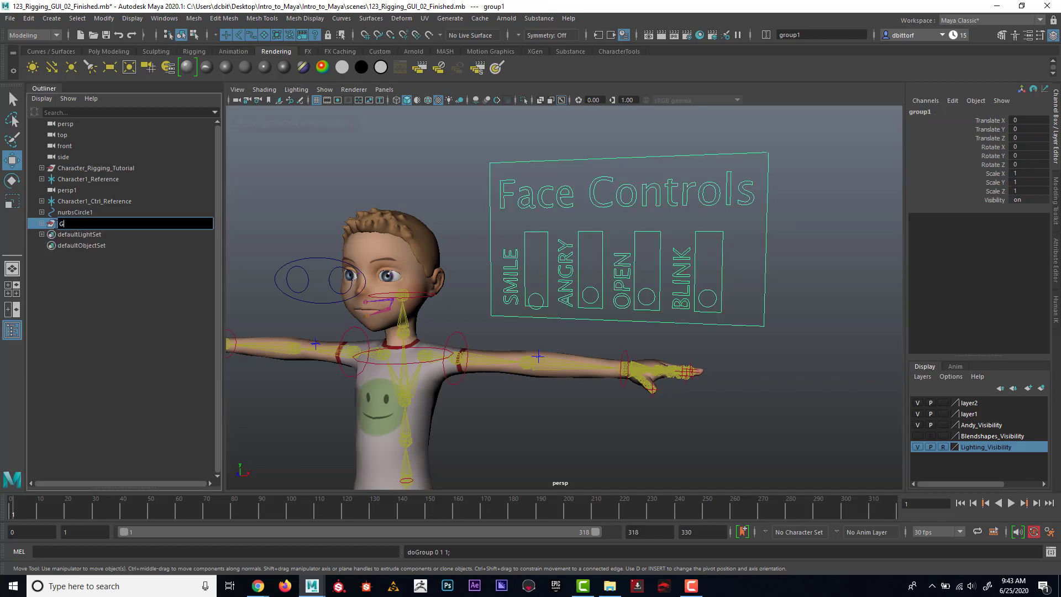
pyautogui.write('UI')
pyautogui.press('Return')
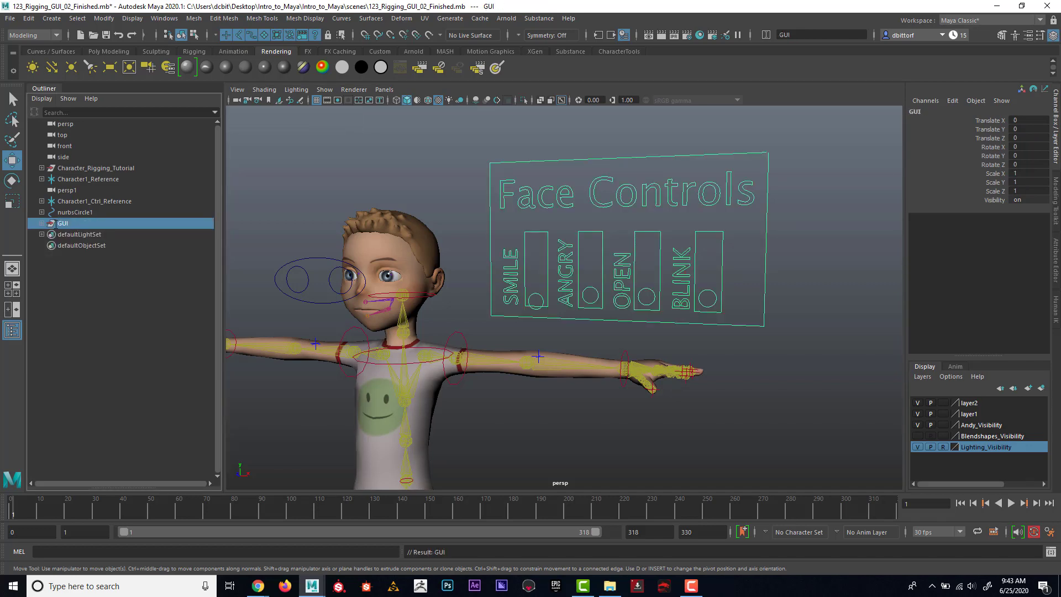
# Step: Rename the eye control nurbsCircle1 to EyeAim
pyautogui.click(74, 215)
pyautogui.doubleClick(73, 215)
pyautogui.moveTo(95, 213); pyautogui.dragTo(50, 213)
pyautogui.write('Eye')
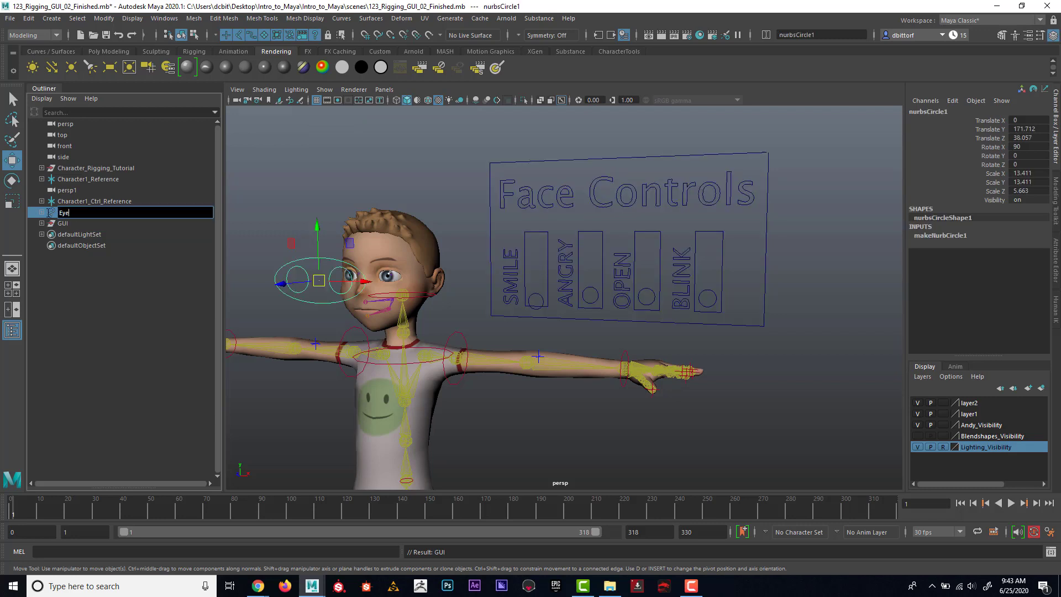
pyautogui.write('Aim')
pyautogui.press('Return')
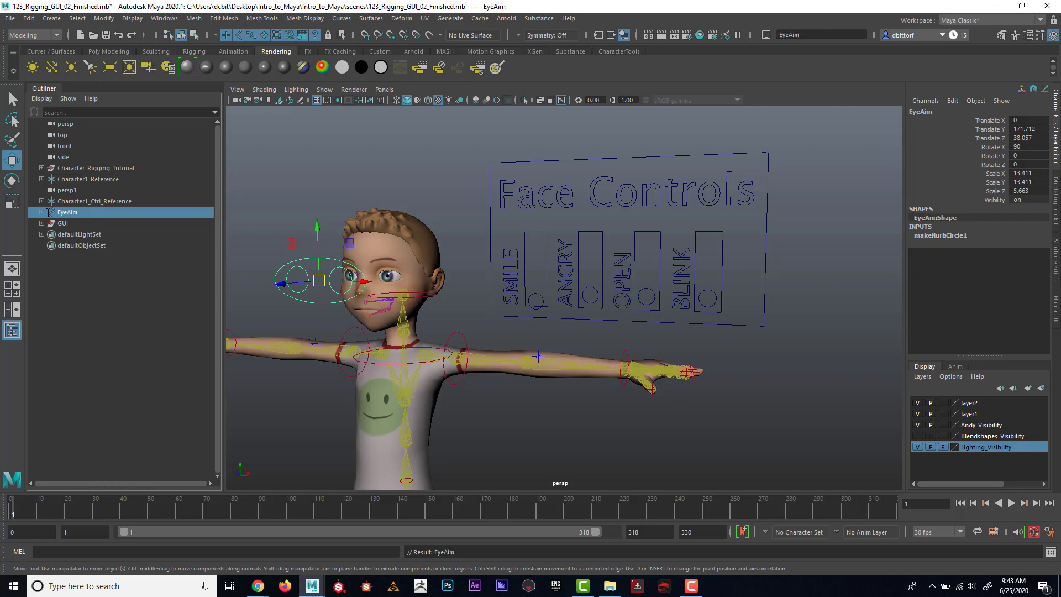
# Step: Expand EyeAim and rename its eye circles REyeAim and LEyeAim
pyautogui.click(42, 212)
pyautogui.click(75, 224)
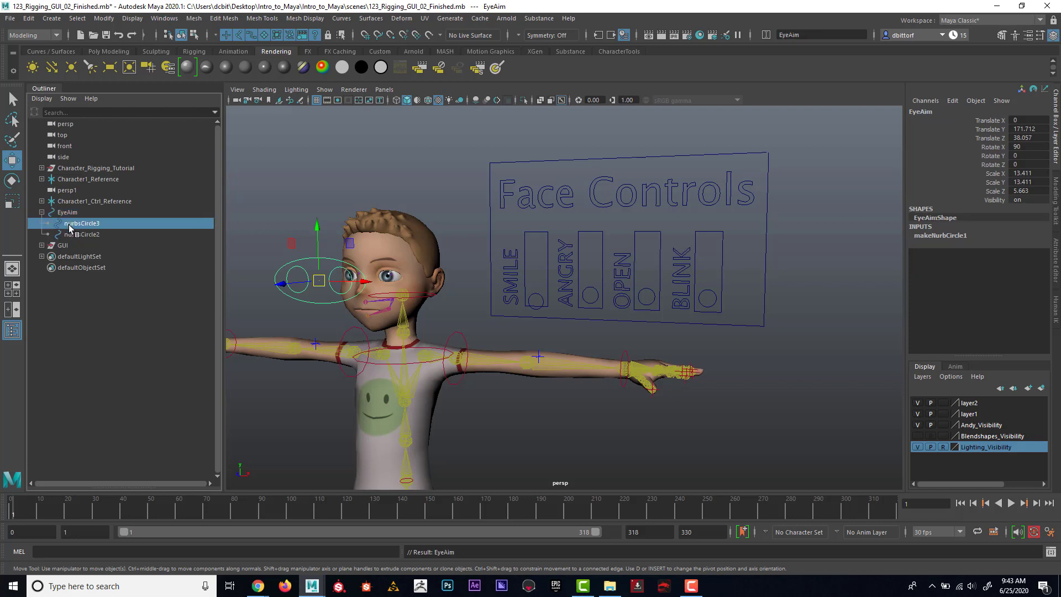
pyautogui.doubleClick(76, 226)
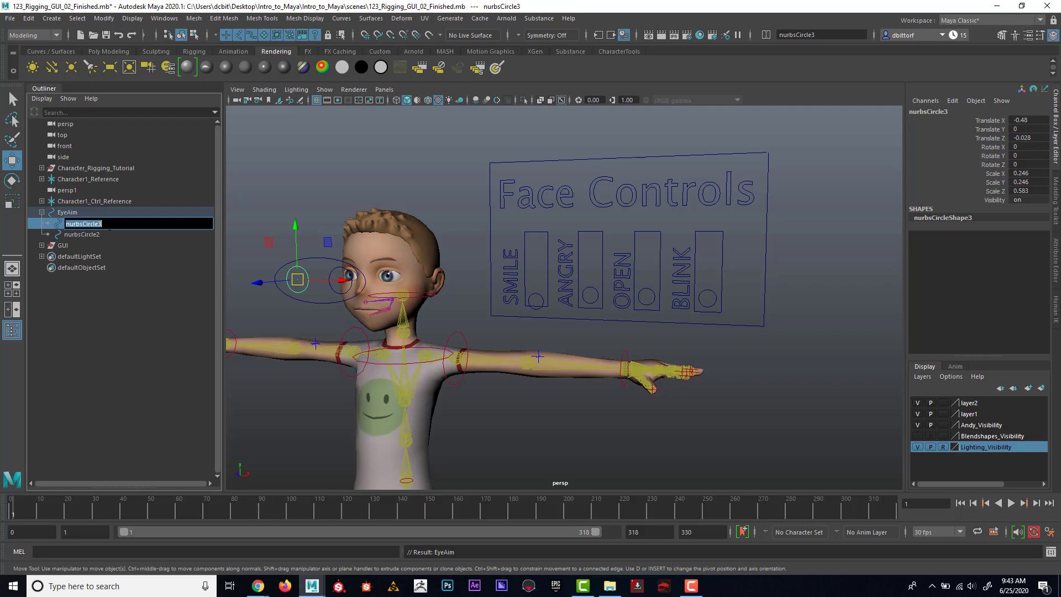
pyautogui.write('L')
pyautogui.write('EyeAim')
pyautogui.press('Return')
pyautogui.doubleClick(83, 234)
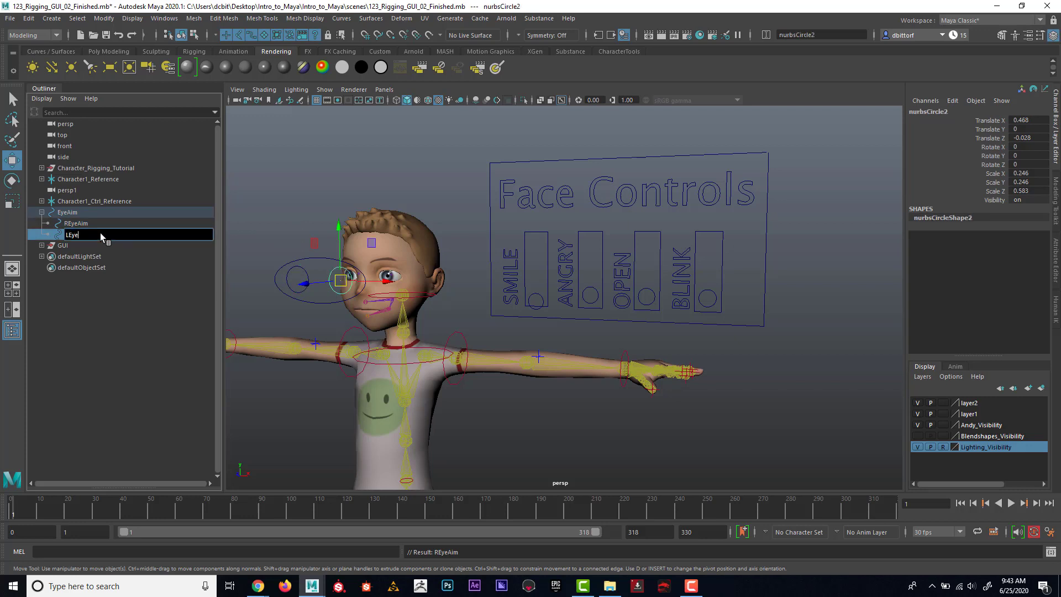
pyautogui.write('LEyeAim')
pyautogui.press('Return')
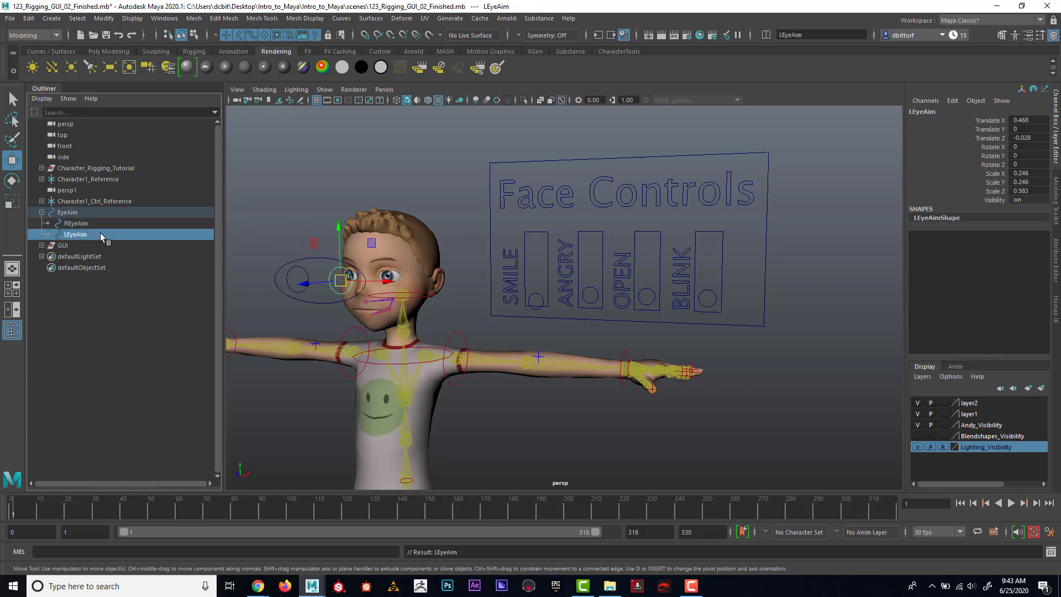
# Step: Expand the GUI group and rename the title text typeMesh1Curves1 to FaceControls
pyautogui.click(41, 245)
pyautogui.click(96, 256)
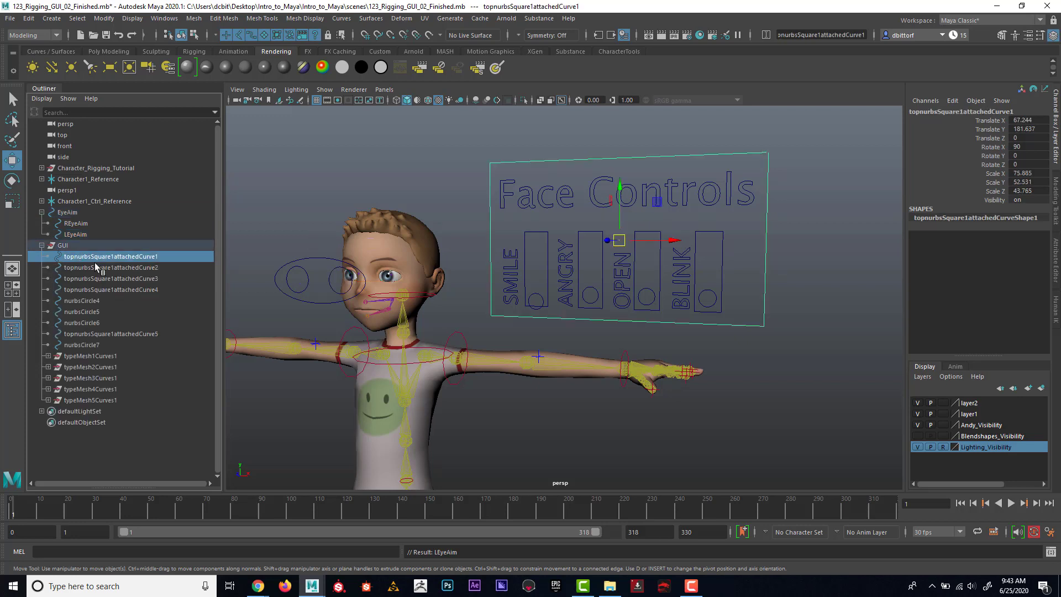
pyautogui.click(88, 357)
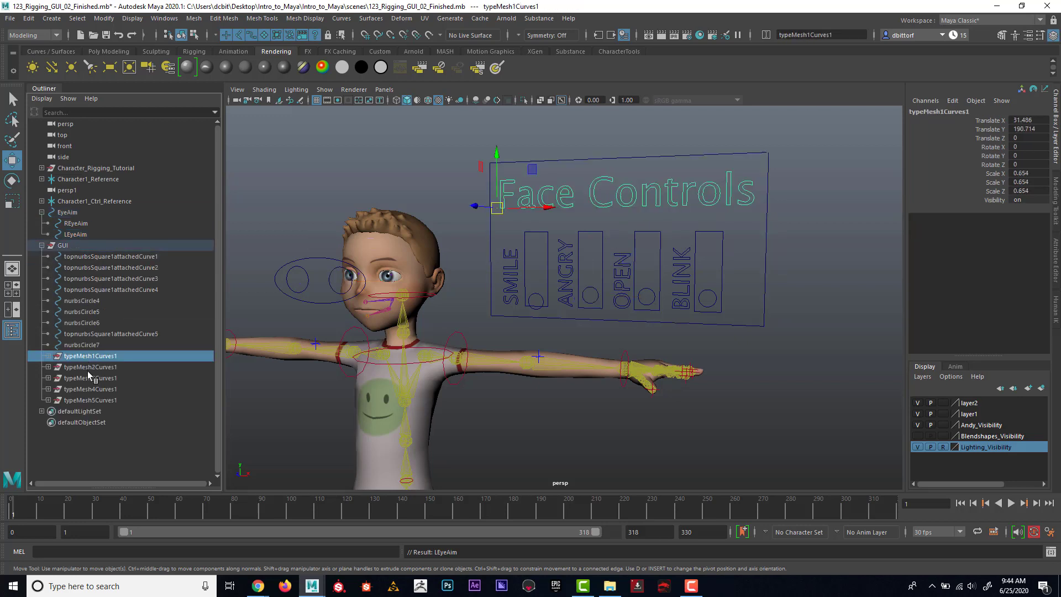
pyautogui.click(48, 356)
pyautogui.click(48, 356)
pyautogui.doubleClick(78, 358)
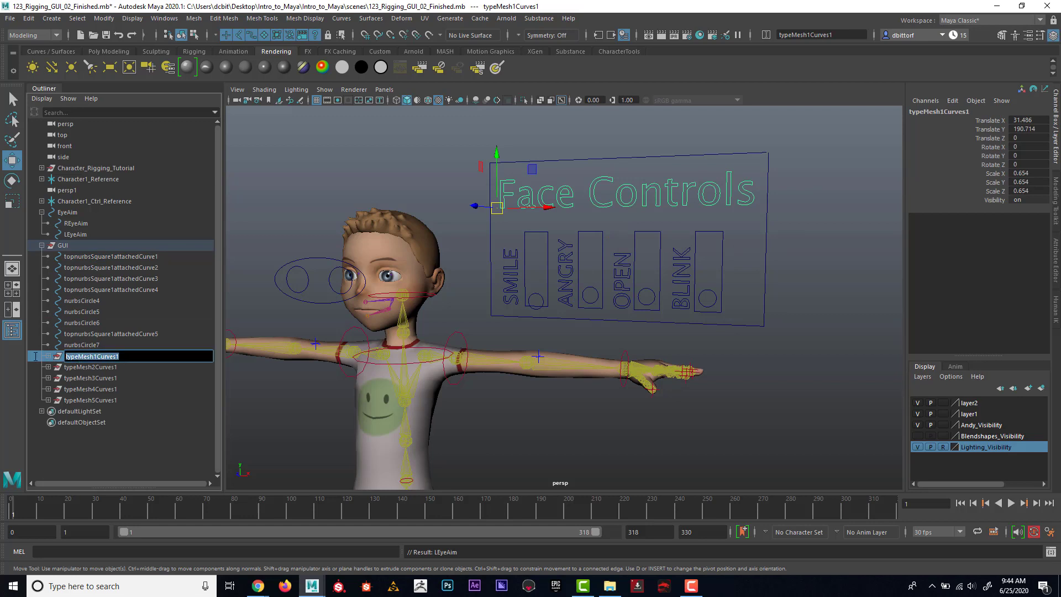
pyautogui.write('FaceControls')
pyautogui.press('Return')
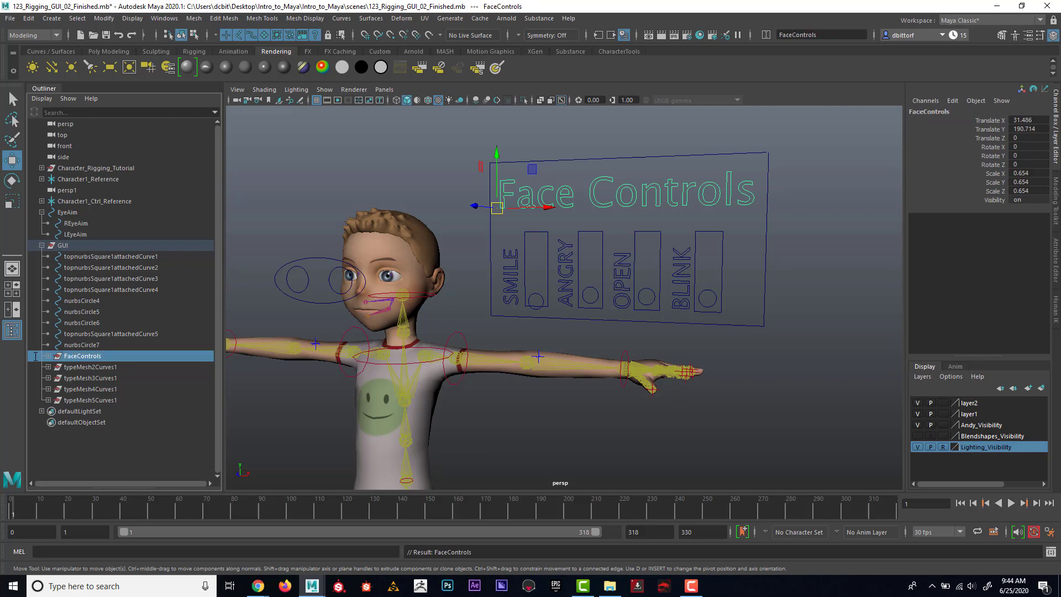
# Step: Rename the SMILE and ANGRY label texts to Smile and Angry
pyautogui.click(84, 368)
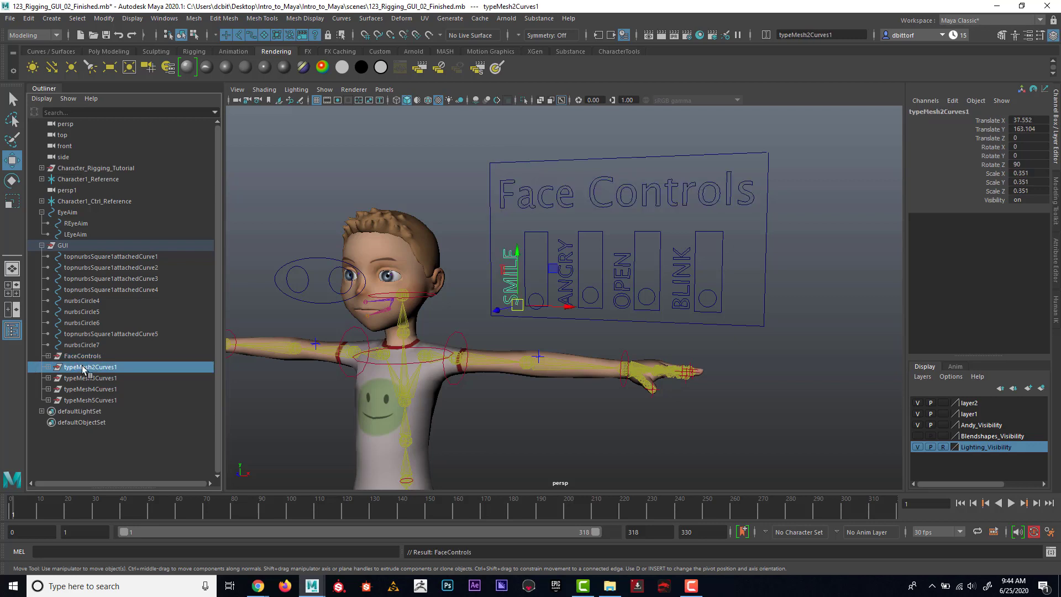
pyautogui.doubleClick(84, 368)
pyautogui.write('Smil')
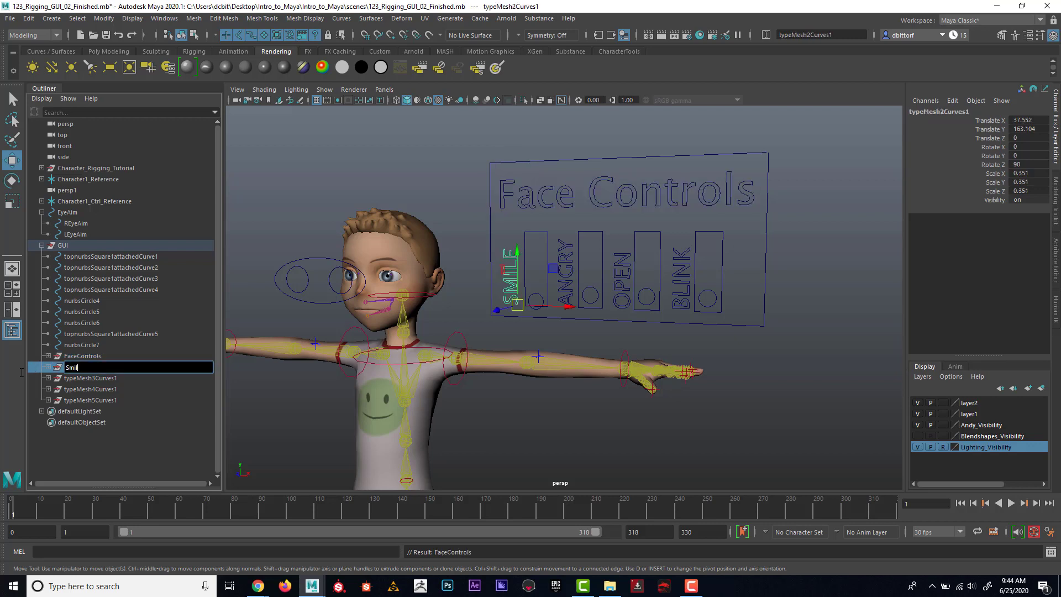
pyautogui.write('e')
pyautogui.press('Return')
pyautogui.click(84, 378)
pyautogui.doubleClick(84, 379)
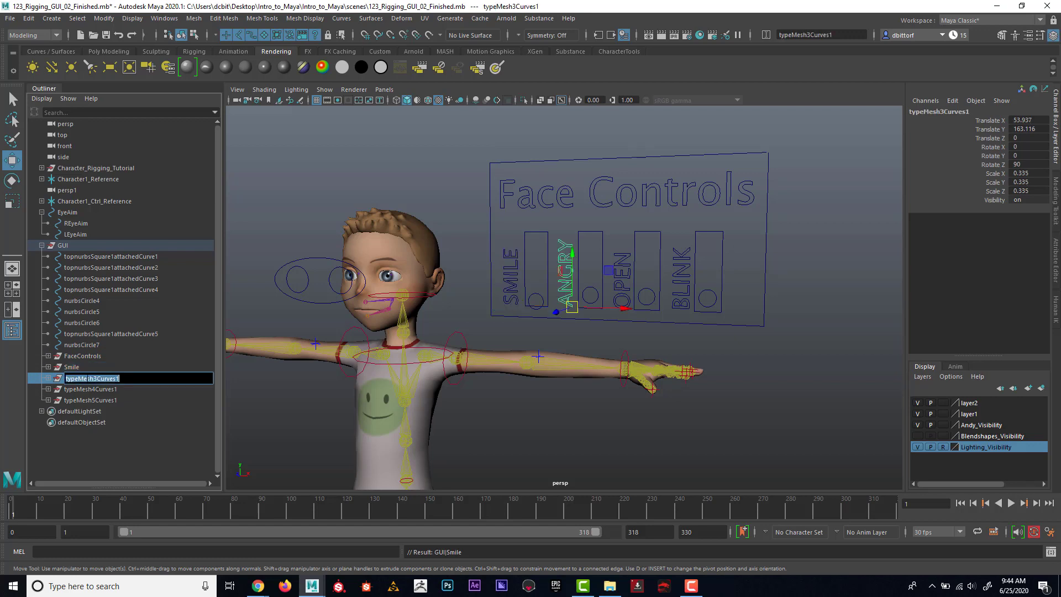
pyautogui.write('Angry')
pyautogui.press('Return')
# Step: Rename the OPEN and BLINK label texts to Open and Blink
pyautogui.click(87, 390)
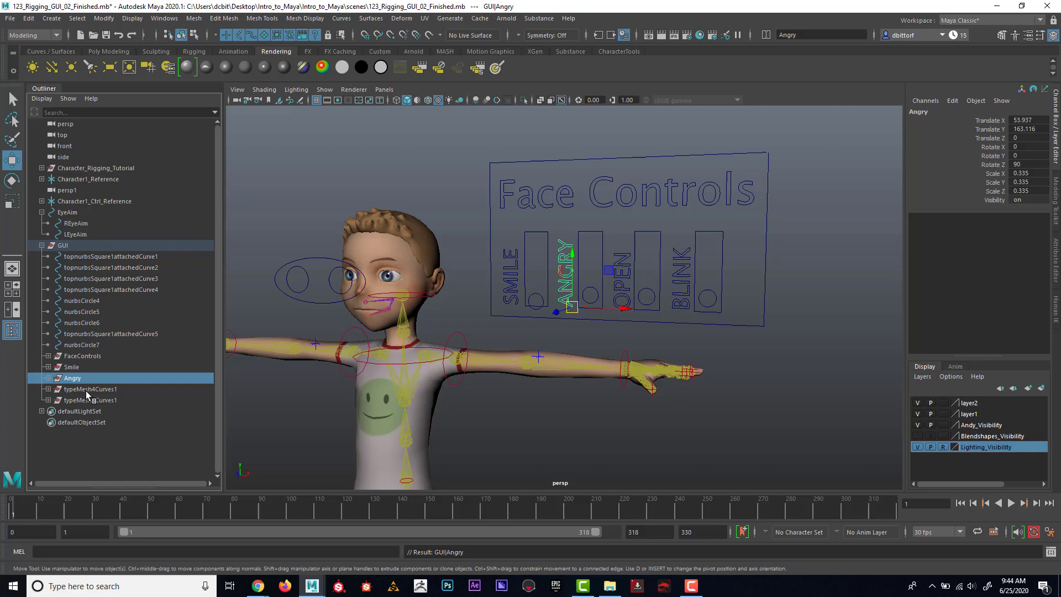
pyautogui.doubleClick(87, 390)
pyautogui.write('Open')
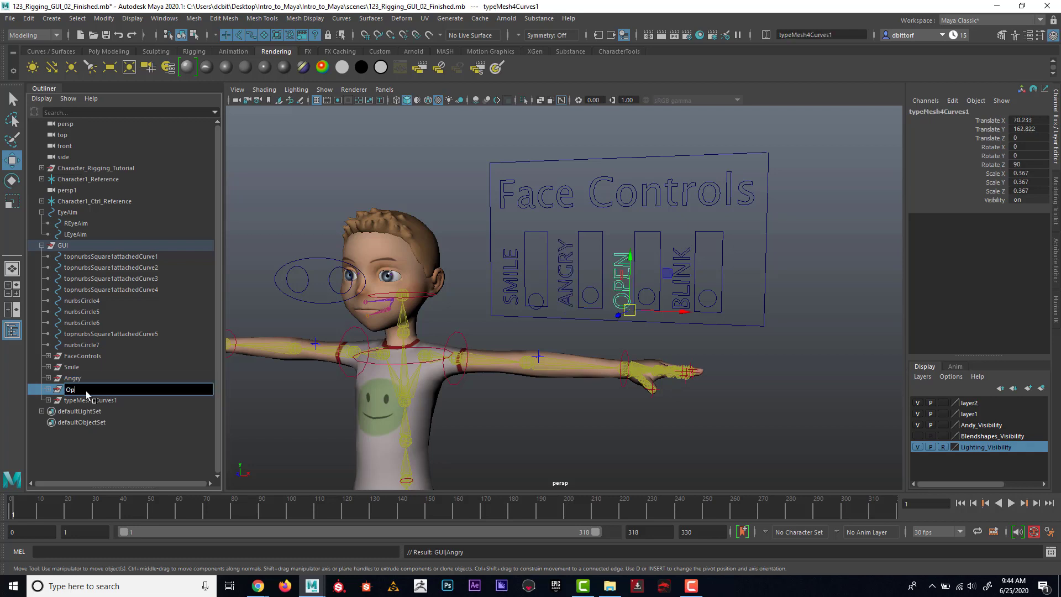
pyautogui.press('Return')
pyautogui.click(83, 402)
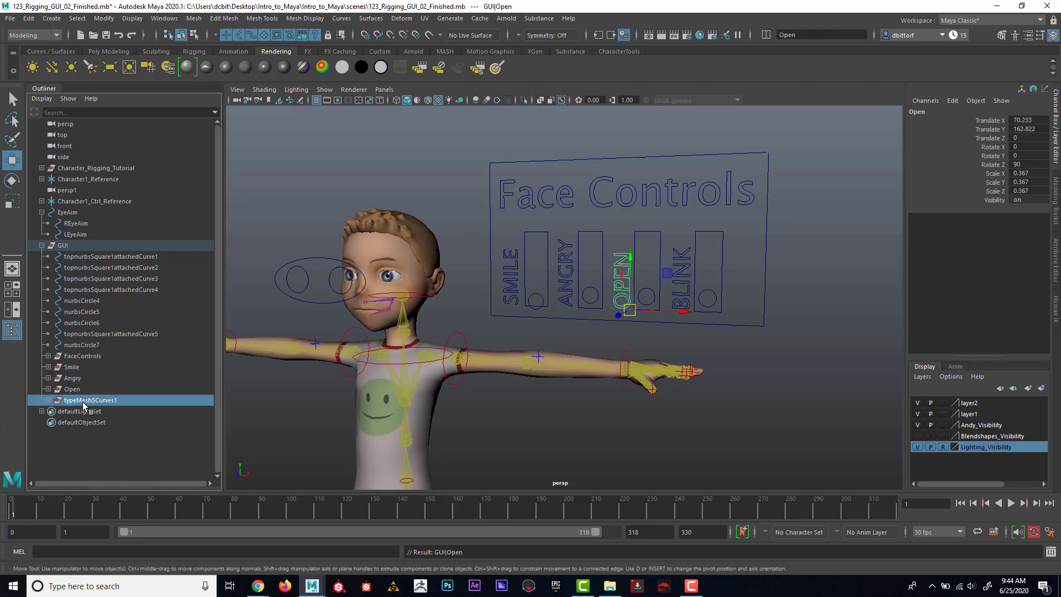
pyautogui.doubleClick(83, 402)
pyautogui.write('Bli')
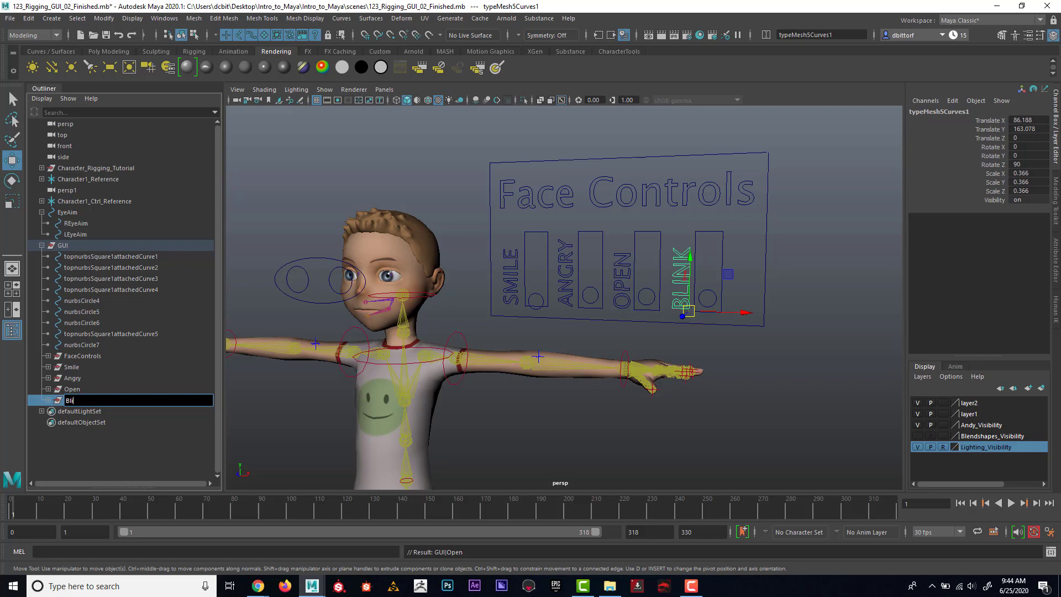
pyautogui.write('nk')
pyautogui.press('Return')
pyautogui.click(93, 342)
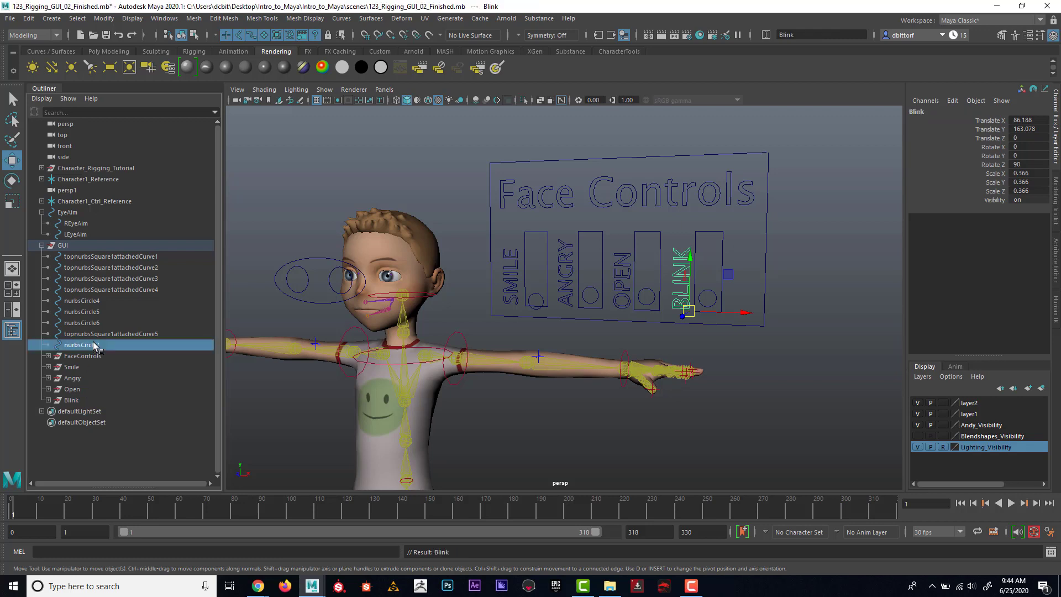
# Step: Rename the board's outer border curve to Overall
pyautogui.click(92, 333)
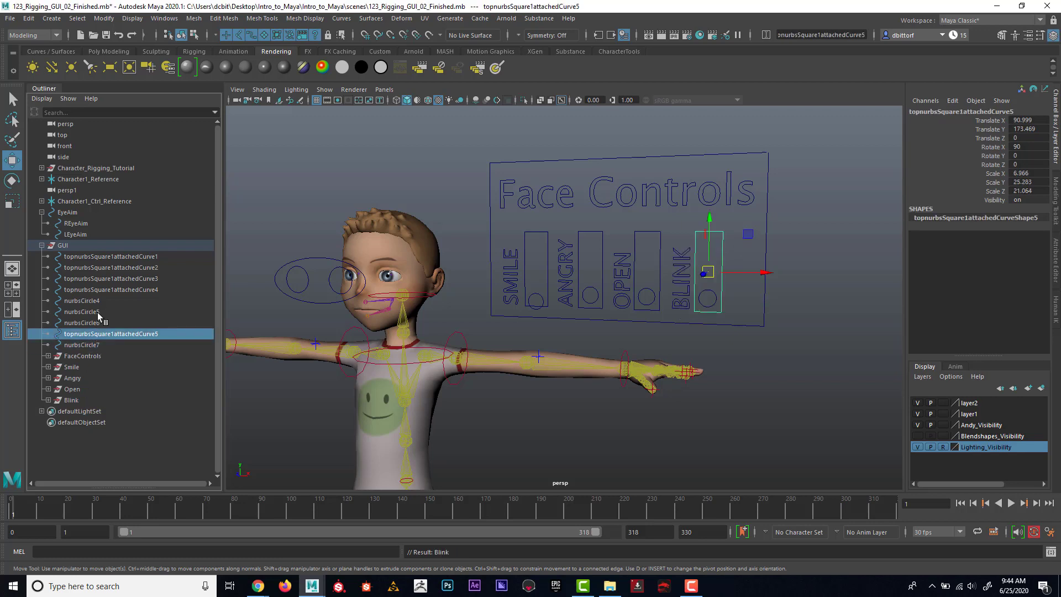
pyautogui.click(121, 257)
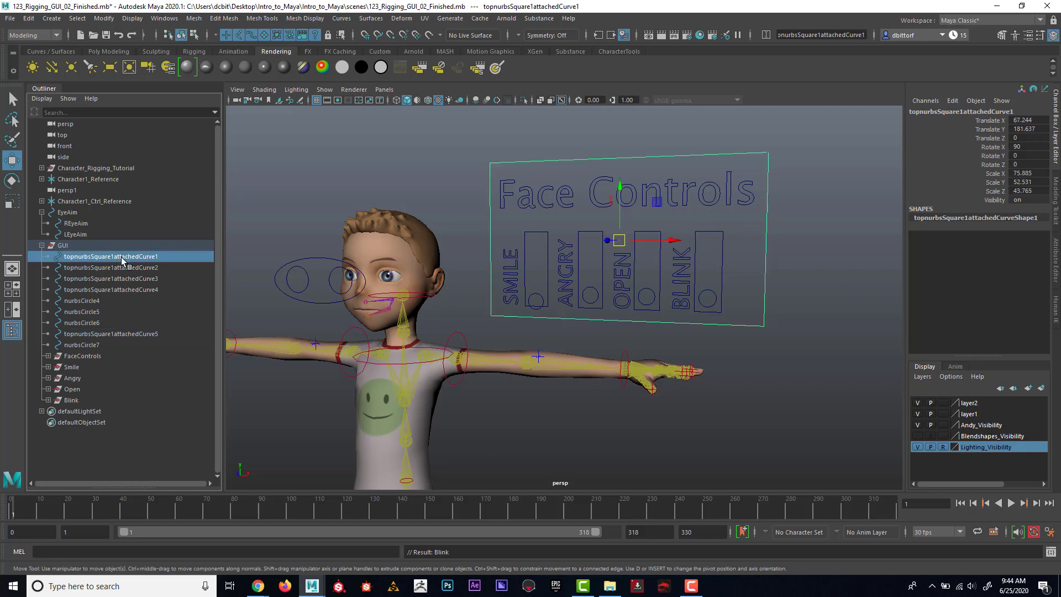
pyautogui.doubleClick(122, 257)
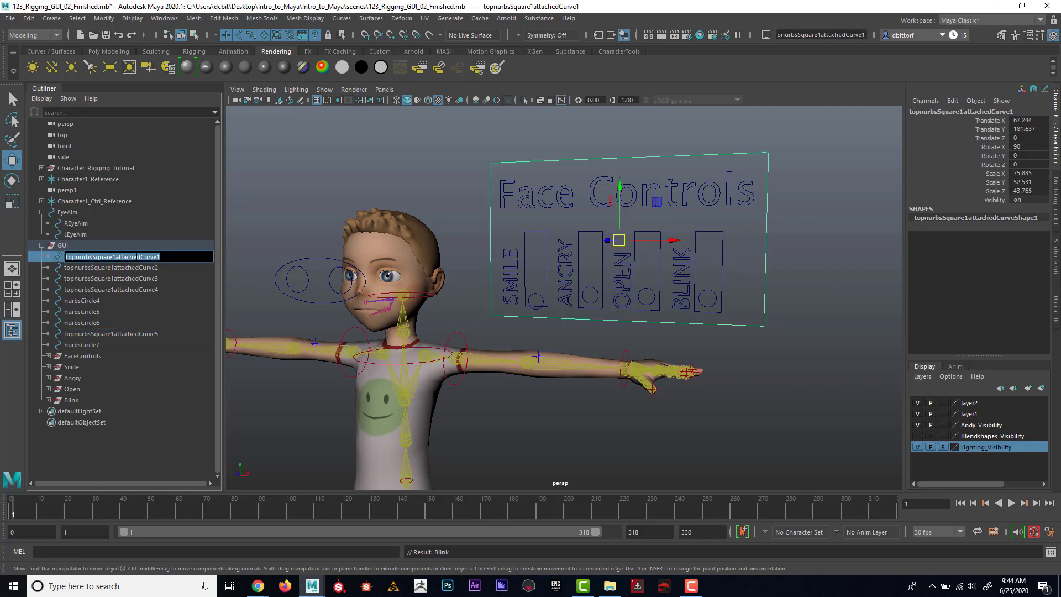
pyautogui.write('OV')
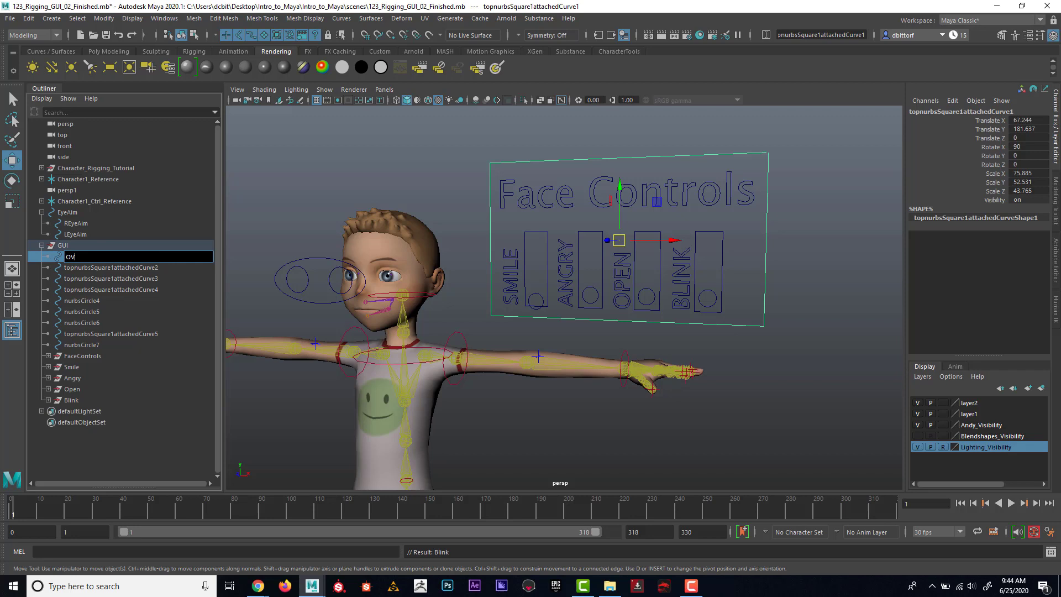
pyautogui.write('erall')
pyautogui.press('Return')
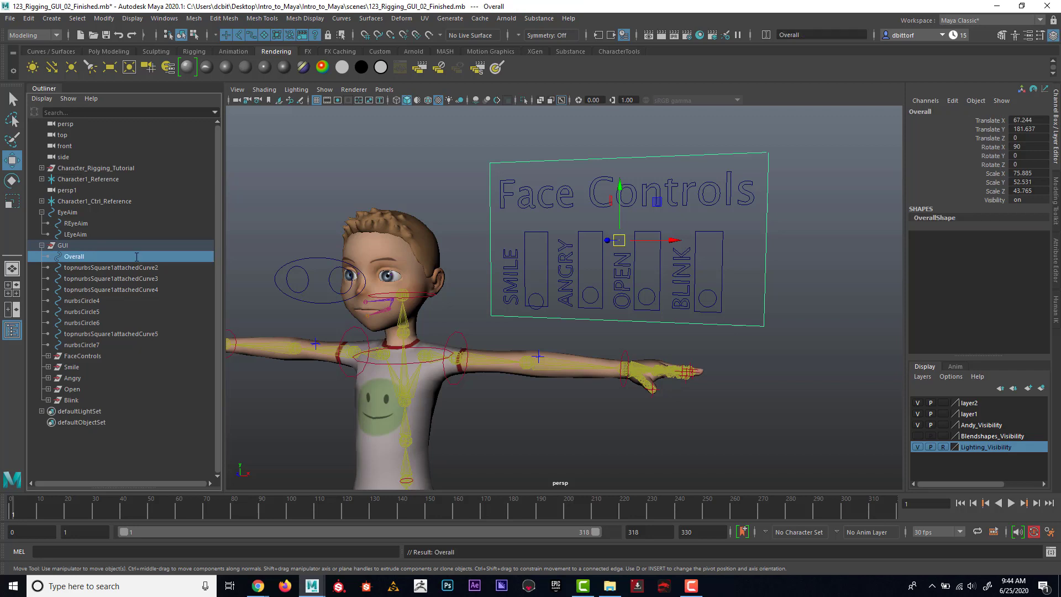
# Step: Rename the SMILE, ANGRY and OPEN slider slots to SmileBox, AngryBox and OpenBox
pyautogui.click(133, 269)
pyautogui.doubleClick(134, 268)
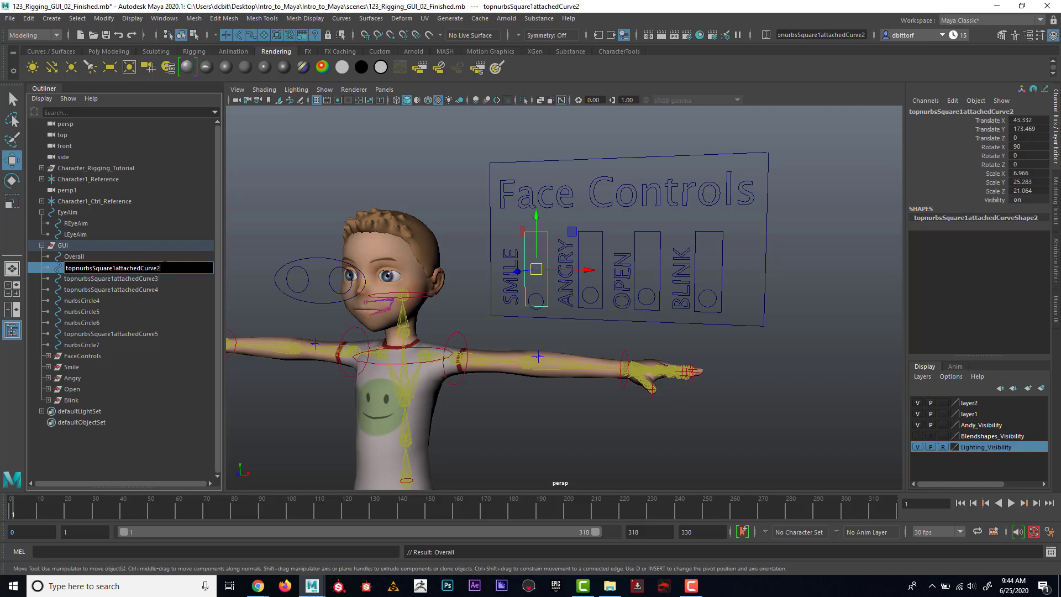
pyautogui.moveTo(163, 265); pyautogui.dragTo(65, 264)
pyautogui.write('SmileBox')
pyautogui.press('Return')
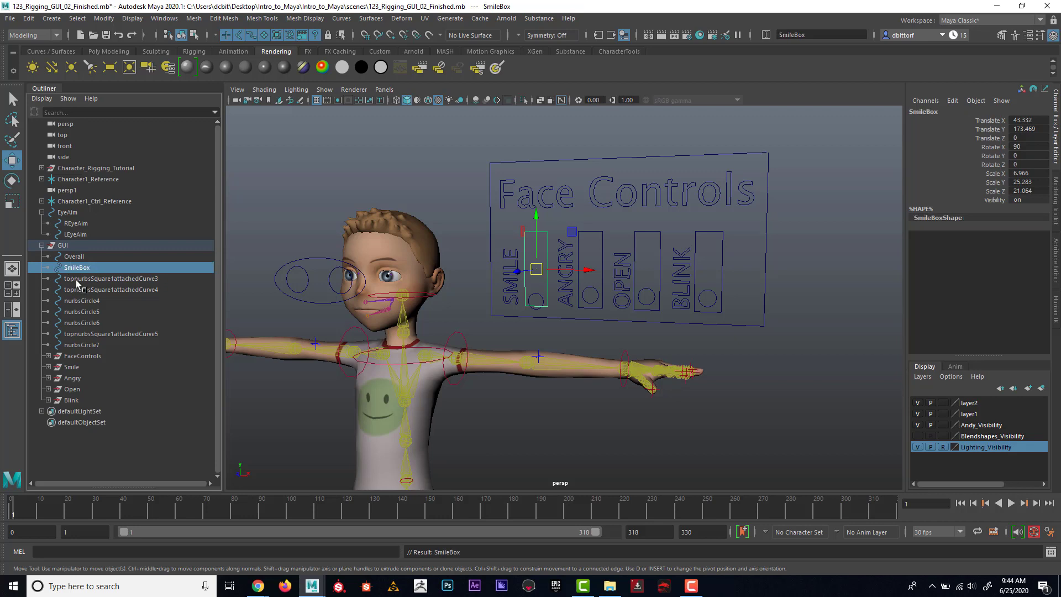
pyautogui.doubleClick(84, 279)
pyautogui.write('An')
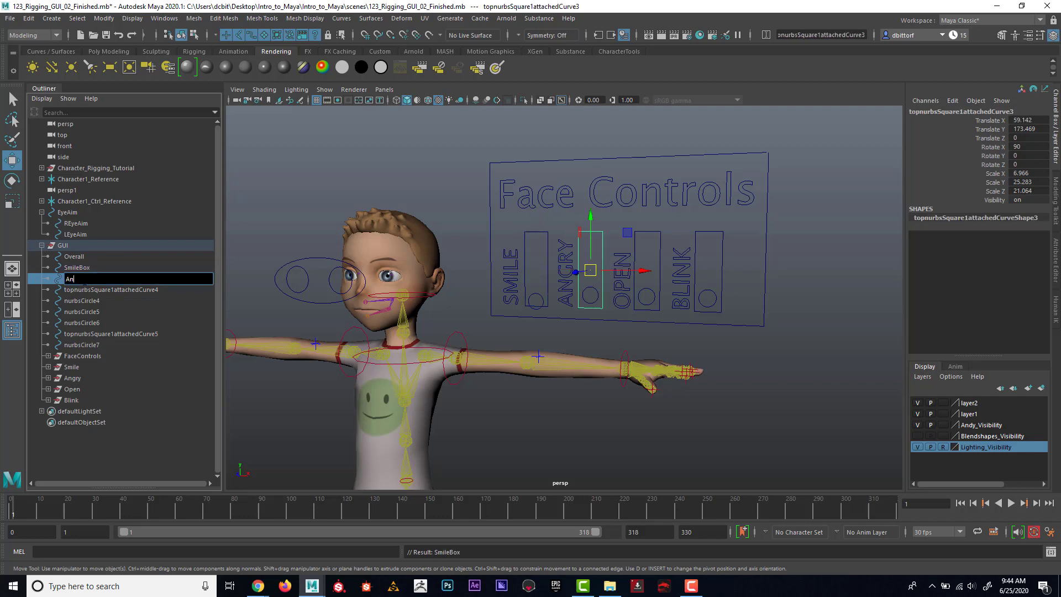
pyautogui.write('gryBox')
pyautogui.press('Return')
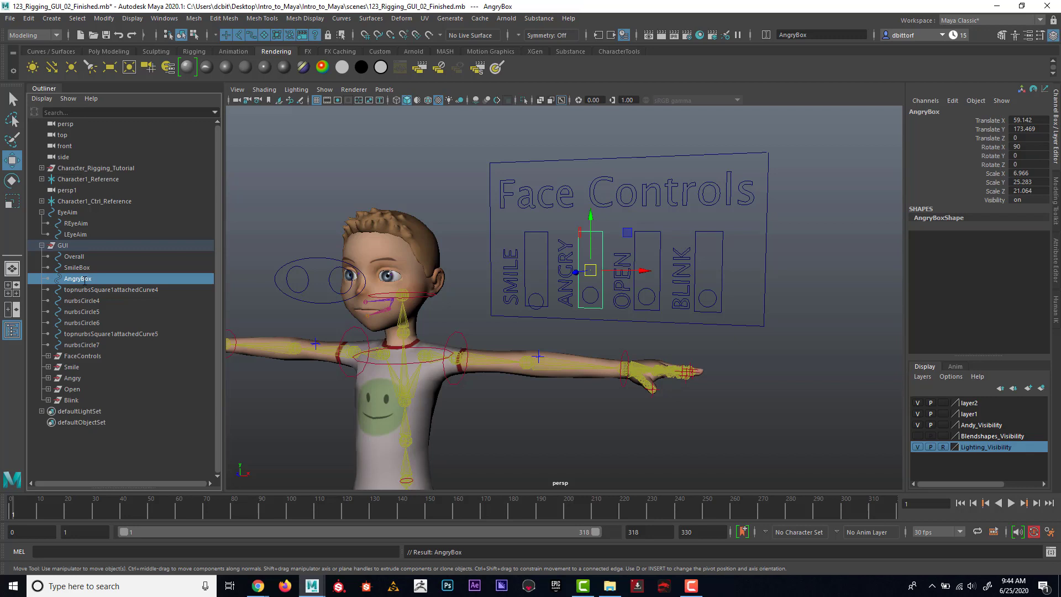
pyautogui.doubleClick(101, 292)
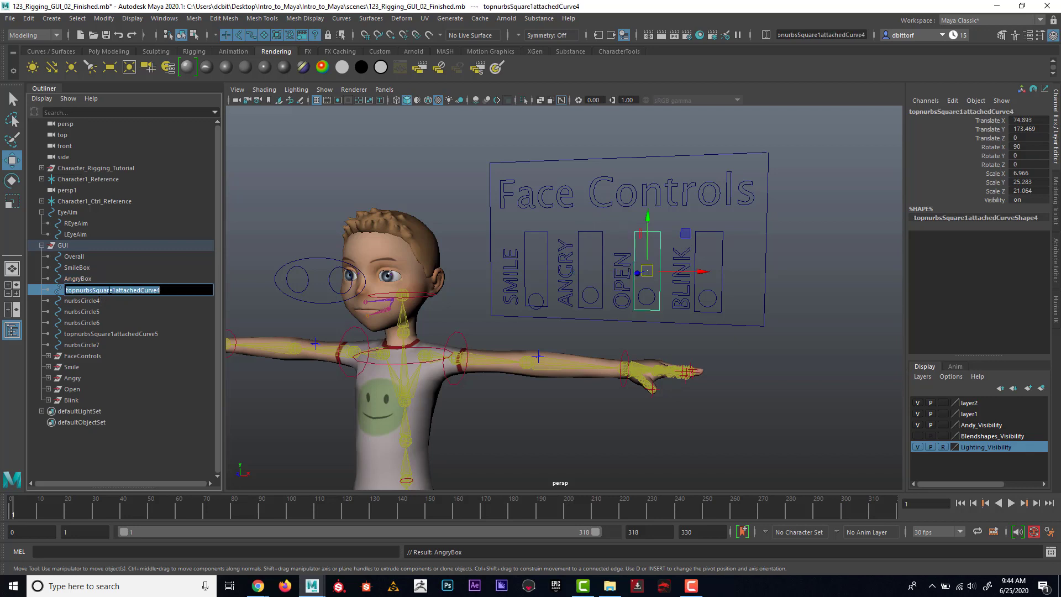
pyautogui.write('OpenBox')
pyautogui.press('Return')
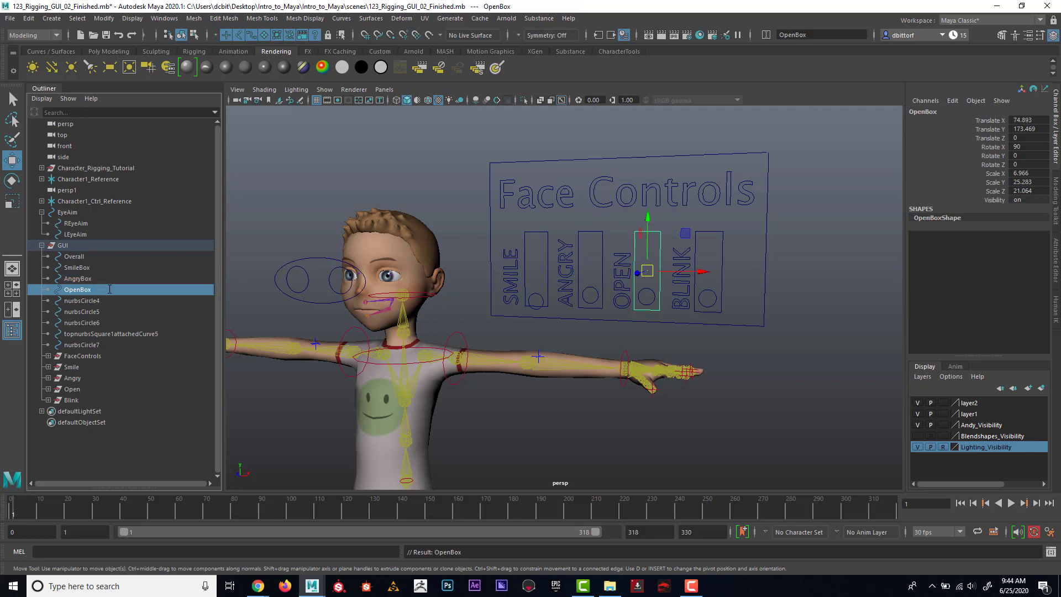
# Step: Rename the BLINK slot to BlinkBox and move it right after OpenBox
pyautogui.click(94, 334)
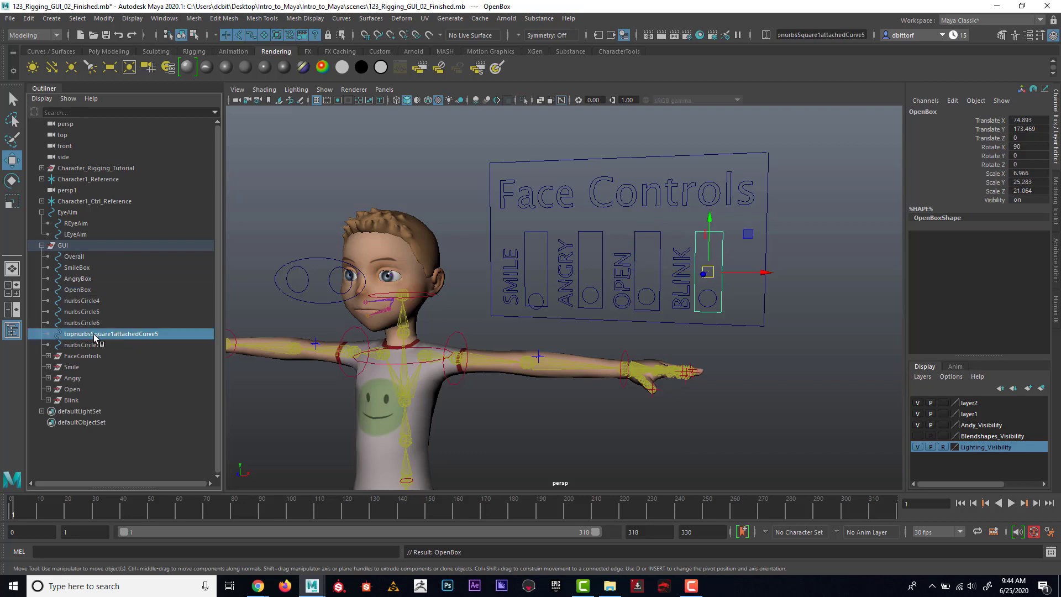
pyautogui.doubleClick(144, 333)
pyautogui.write('BlinkBo')
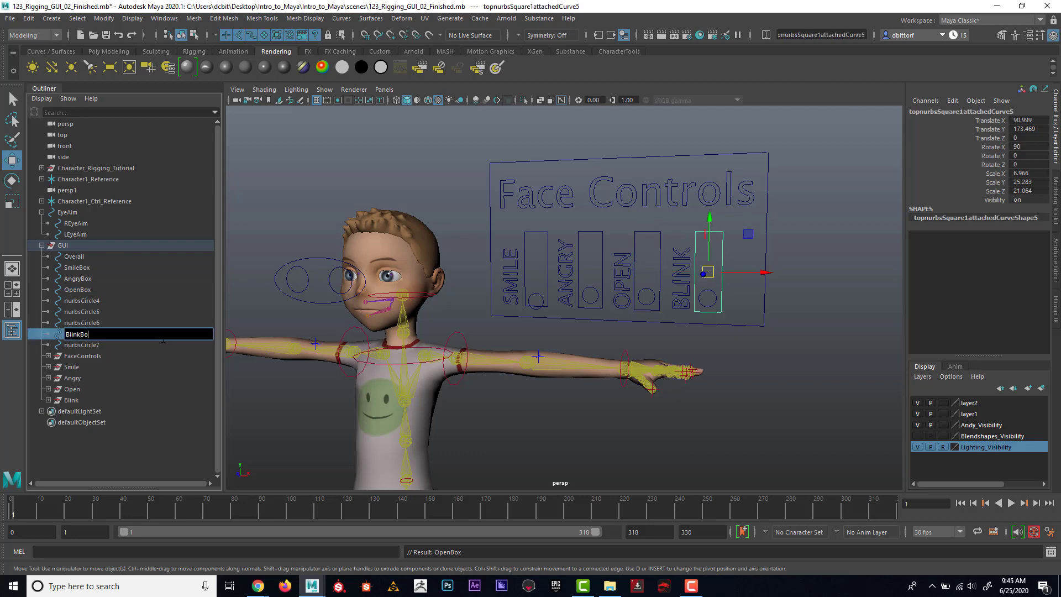
pyautogui.write('x')
pyautogui.press('Return')
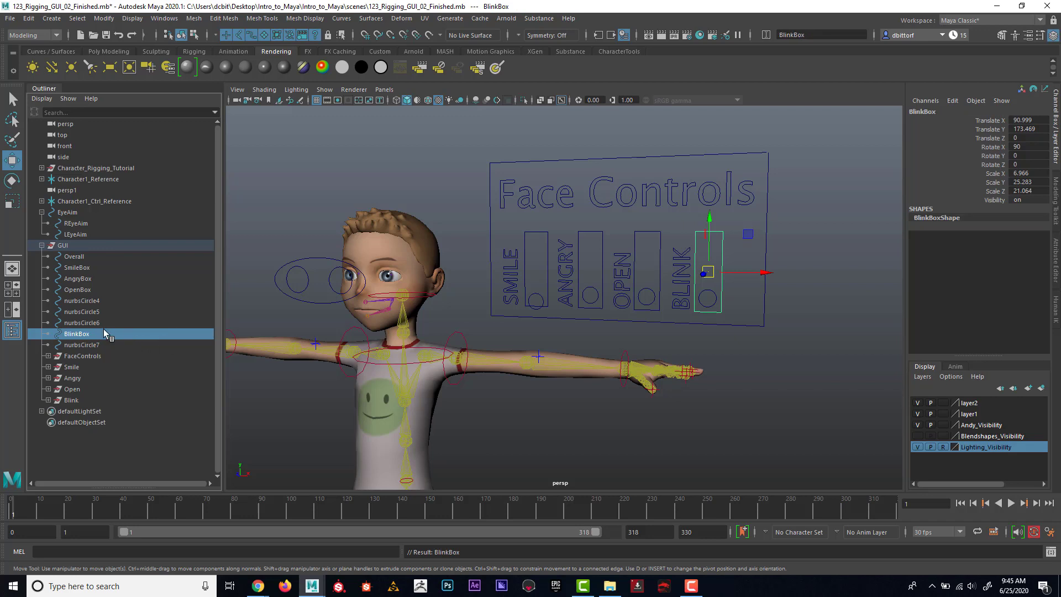
pyautogui.moveTo(86, 335); pyautogui.dragTo(84, 301)
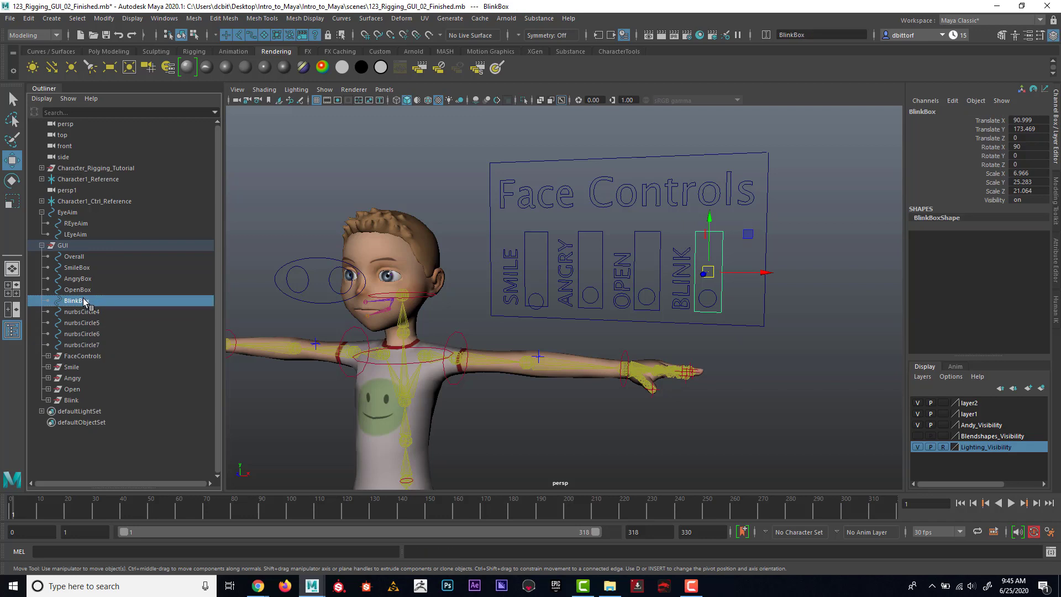
# Step: Rename the SMILE and ANGRY slider circles to SmileControl and AngryControl
pyautogui.click(88, 313)
pyautogui.doubleClick(89, 313)
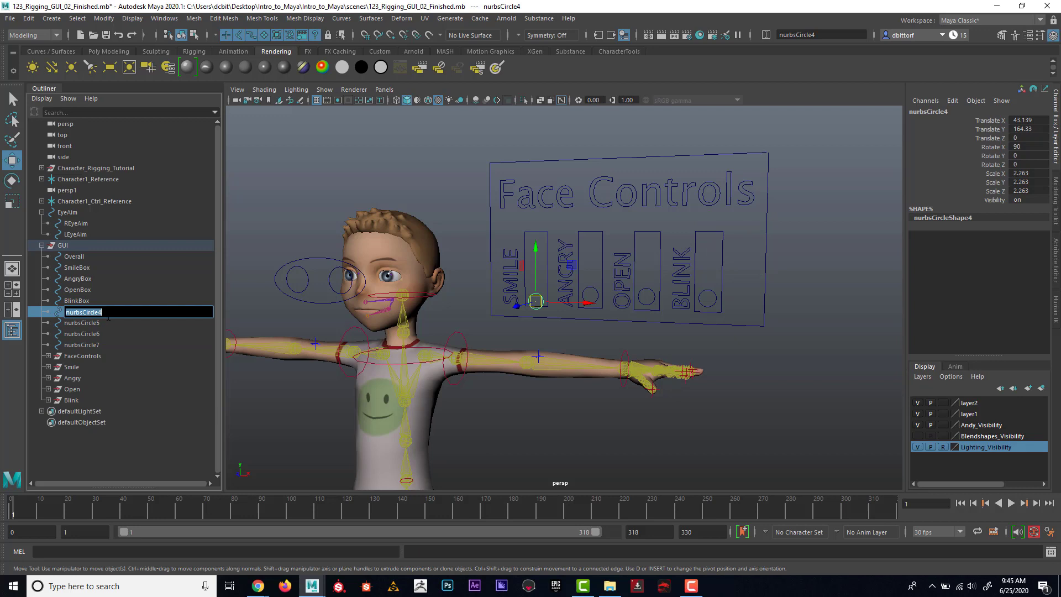
pyautogui.write('SmileControl')
pyautogui.press('Return')
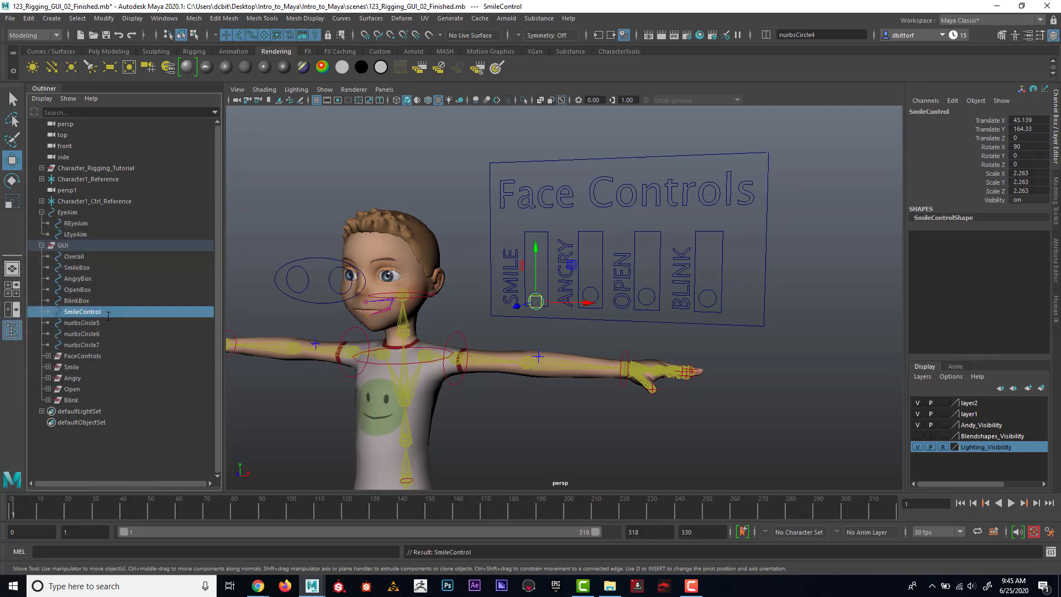
pyautogui.doubleClick(88, 323)
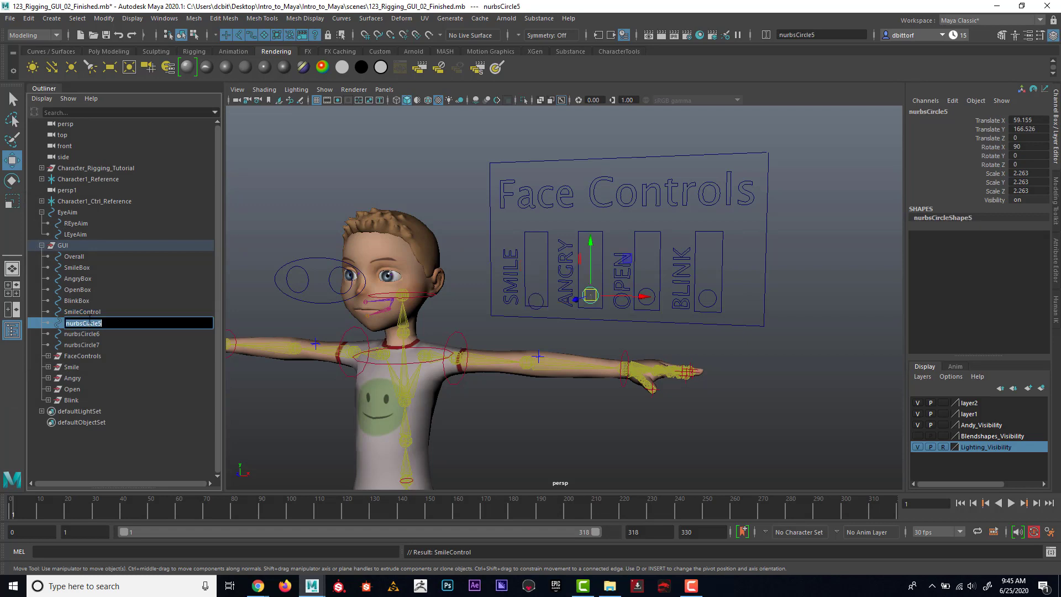
pyautogui.write('AngryControl')
pyautogui.press('Return')
# Step: Rename the OPEN and BLINK slider circles to OpenControl and BlinkControl
pyautogui.doubleClick(83, 334)
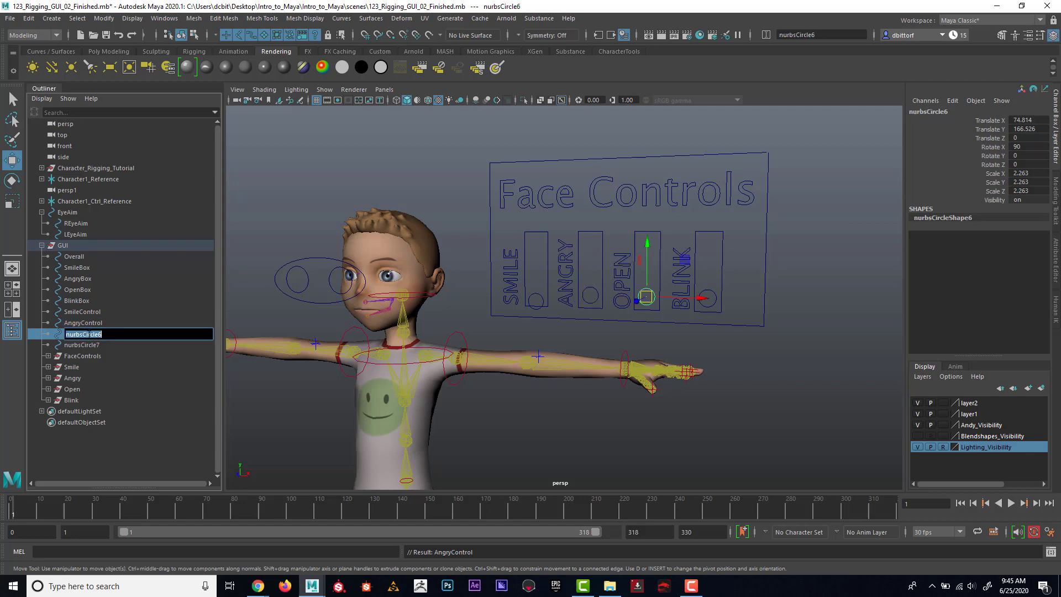
pyautogui.write('OpenControl')
pyautogui.press('Return')
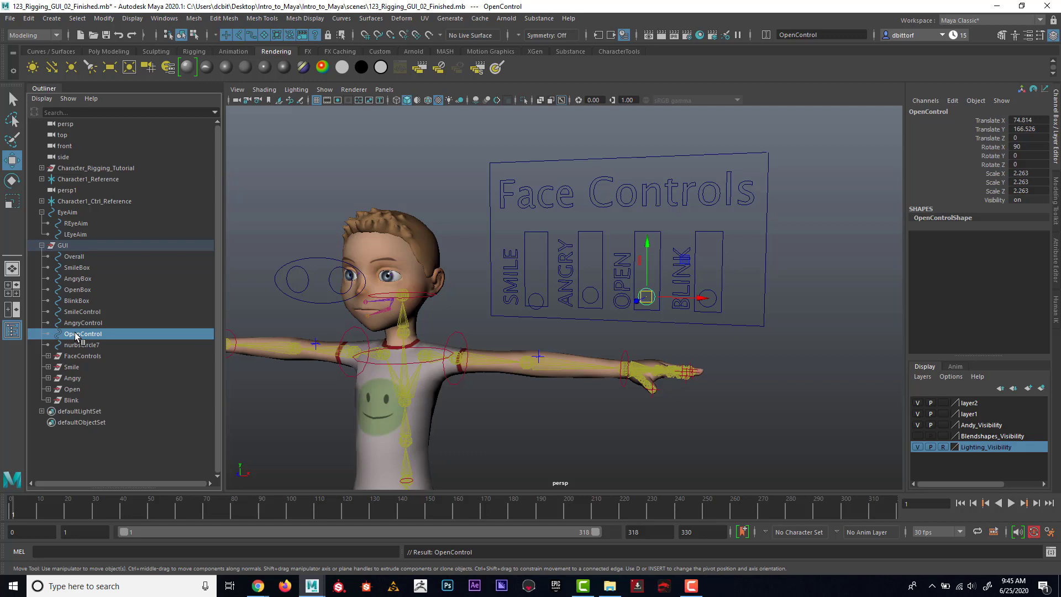
pyautogui.doubleClick(82, 345)
pyautogui.write('B')
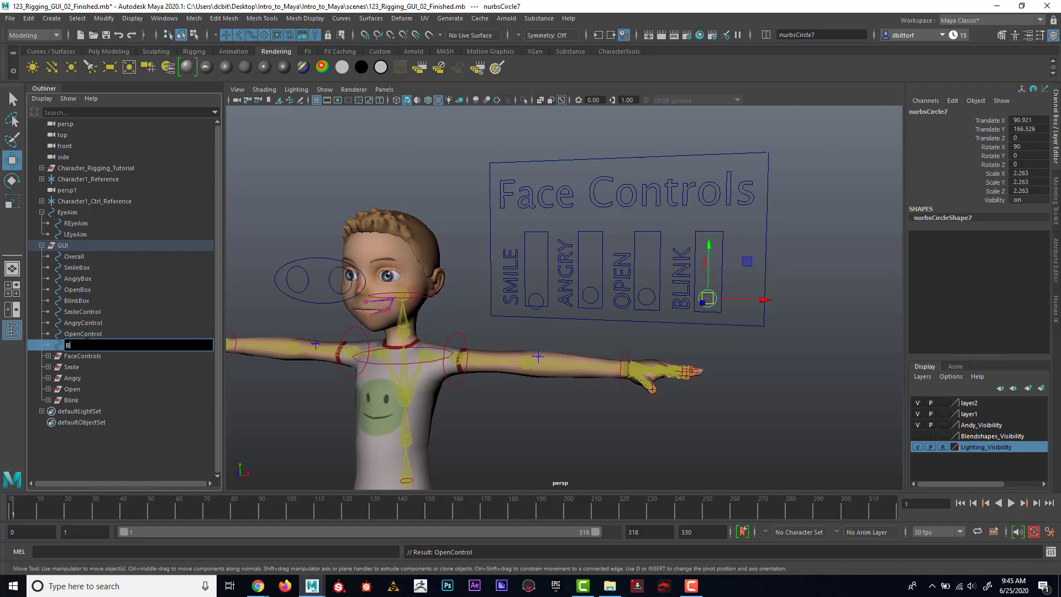
pyautogui.write('linkControl')
pyautogui.press('Return')
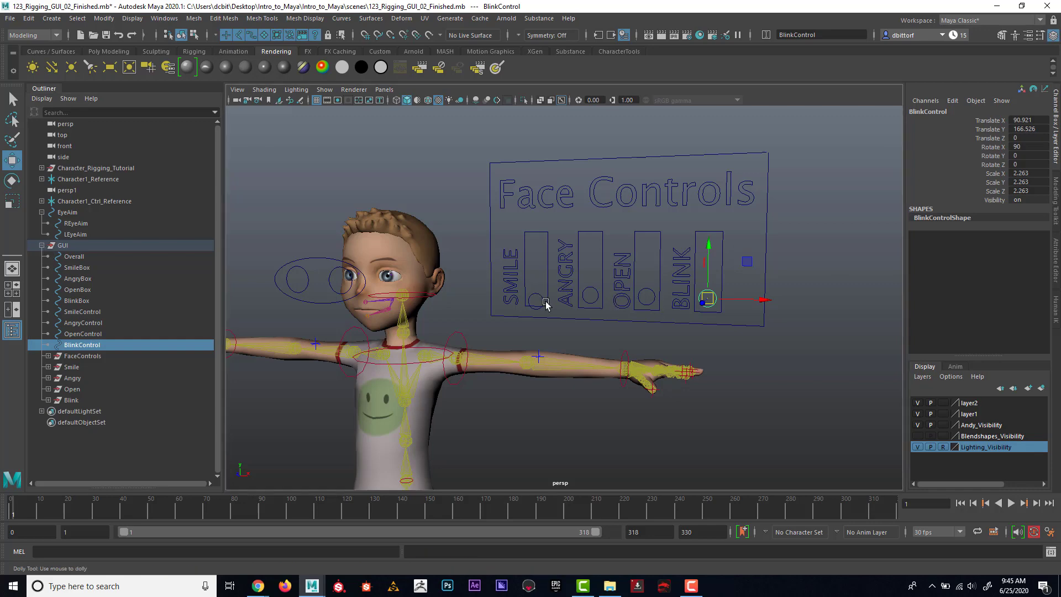
pyautogui.keyDown('alt'); pyautogui.moveTo(545, 301); pyautogui.dragTo(589, 308); pyautogui.keyUp('alt')
pyautogui.click(587, 293)
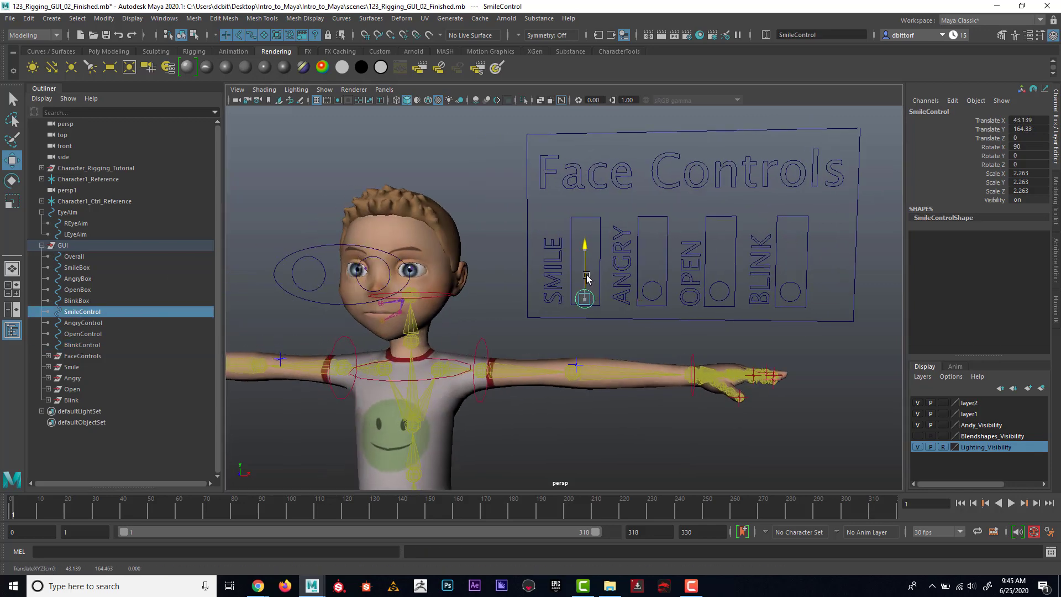
pyautogui.moveTo(588, 271); pyautogui.dragTo(587, 270)
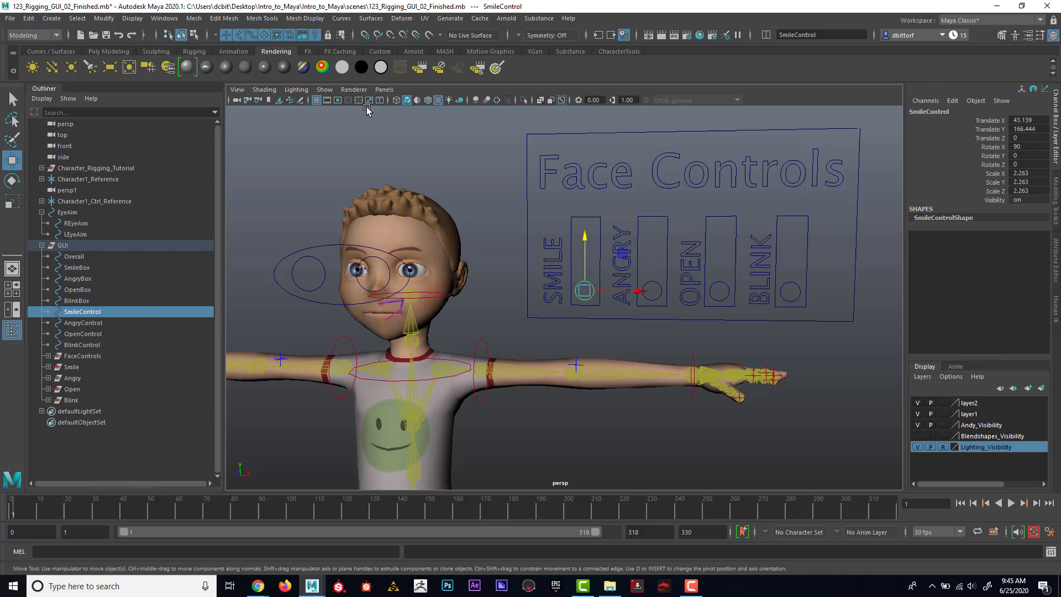
pyautogui.click(386, 90)
pyautogui.moveTo(420, 126)
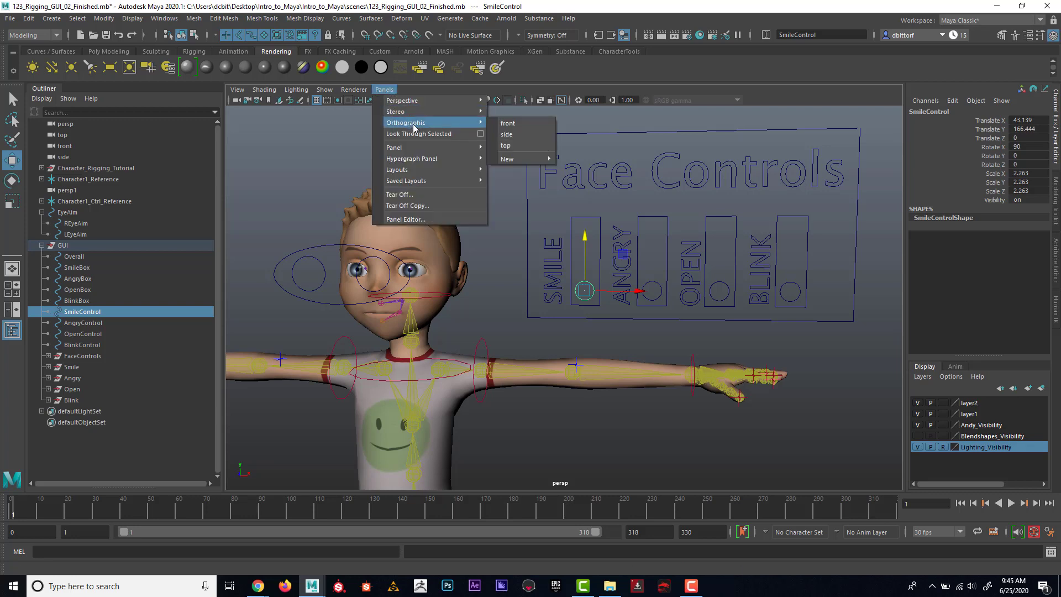
pyautogui.click(520, 130)
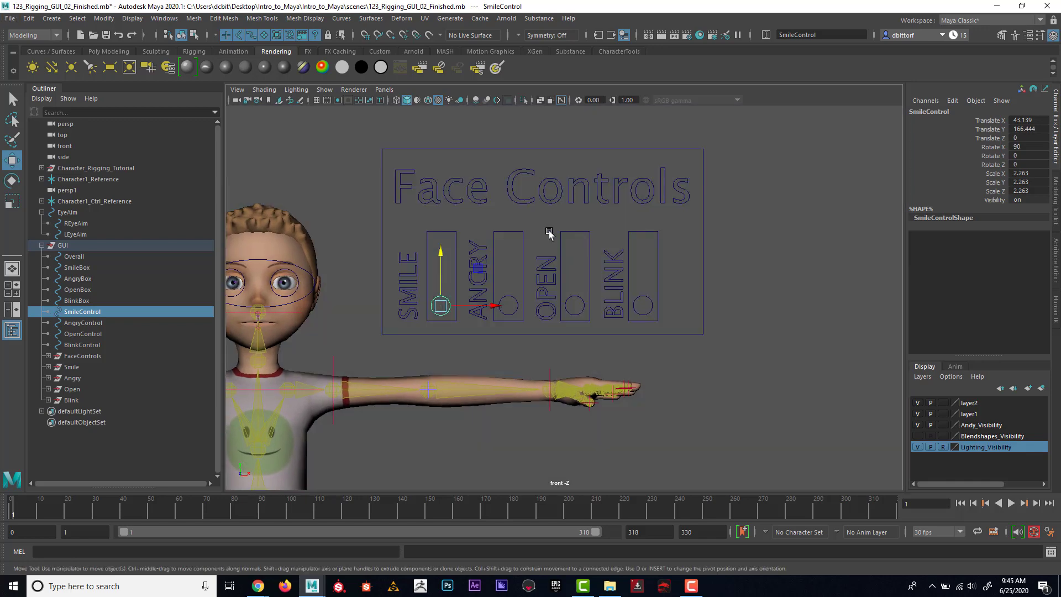
pyautogui.keyDown('alt'); pyautogui.moveTo(550, 233); pyautogui.dragTo(557, 270, button='middle'); pyautogui.keyUp('alt')
pyautogui.moveTo(558, 270)
pyautogui.keyDown('alt'); pyautogui.mouseDown(button='right')
pyautogui.moveTo(549, 244)
pyautogui.moveTo(564, 249)
pyautogui.moveTo(544, 253)
pyautogui.mouseUp(button='right'); pyautogui.keyUp('alt')
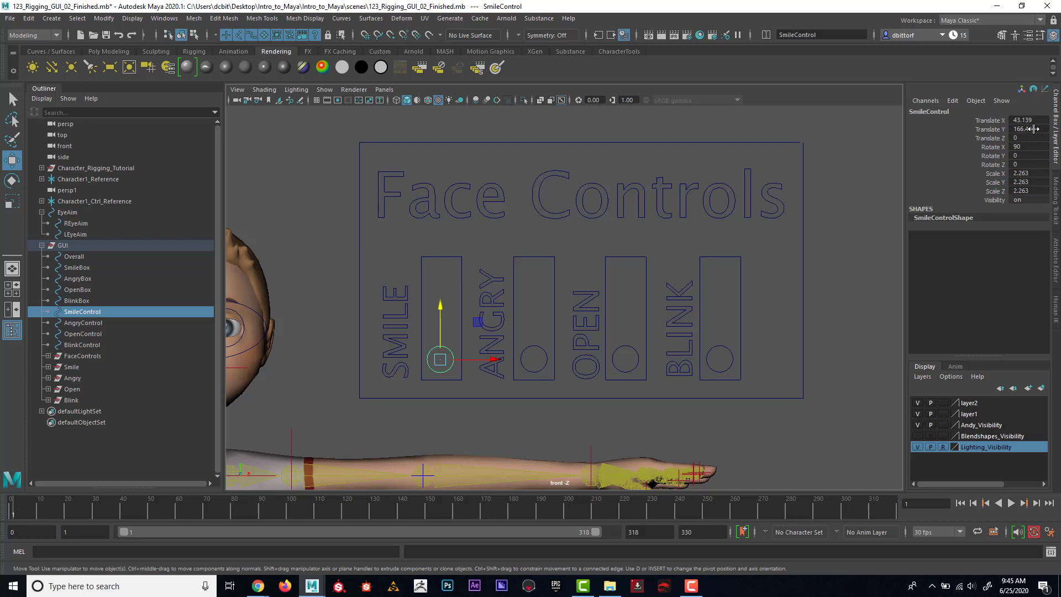
pyautogui.click(535, 347)
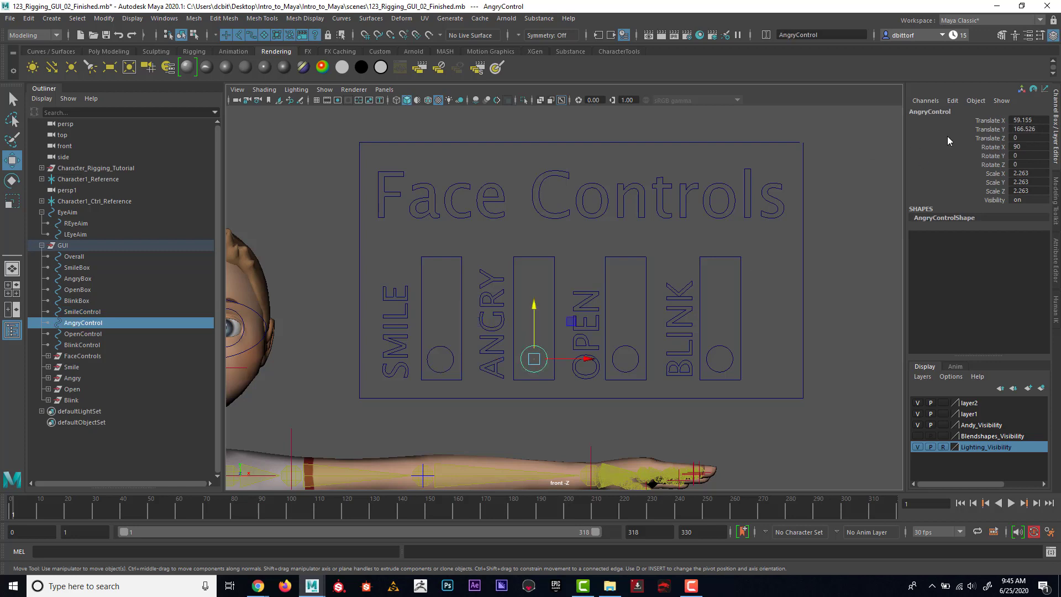
pyautogui.click(631, 346)
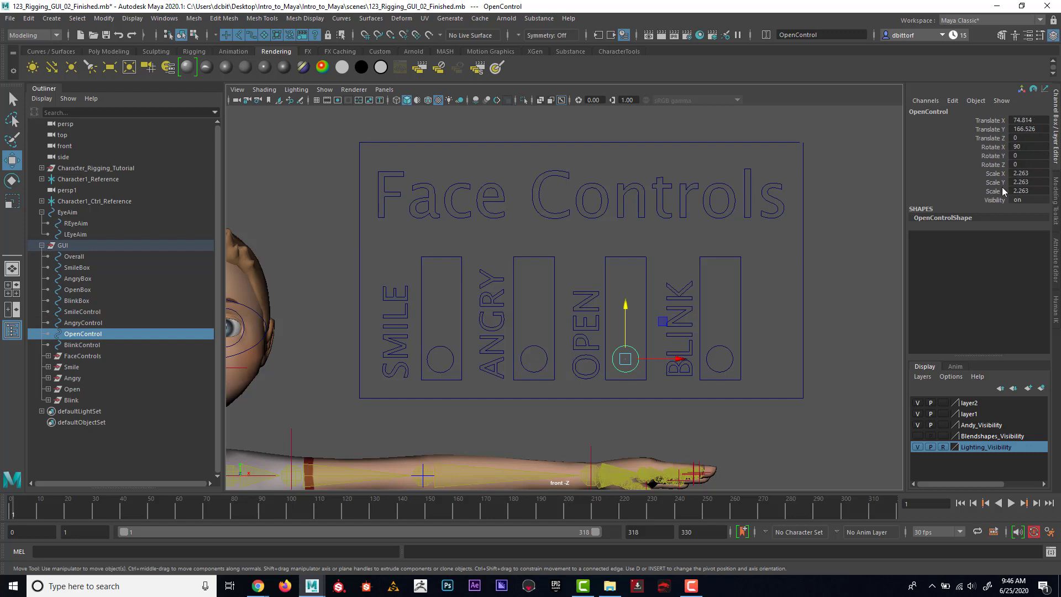
pyautogui.scroll(-8, 489, 427)
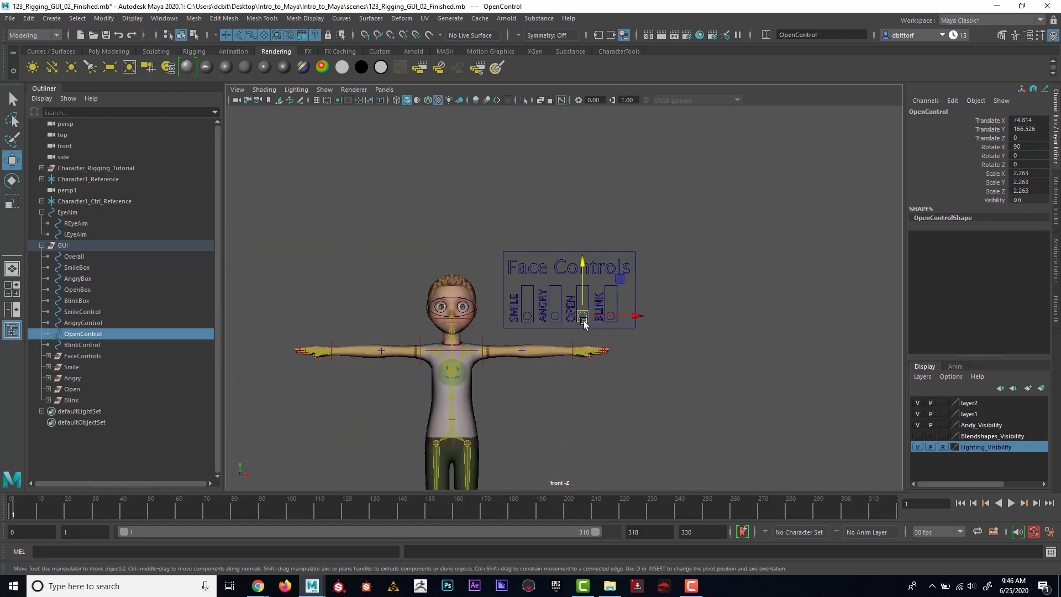
pyautogui.scroll(8, 542, 422)
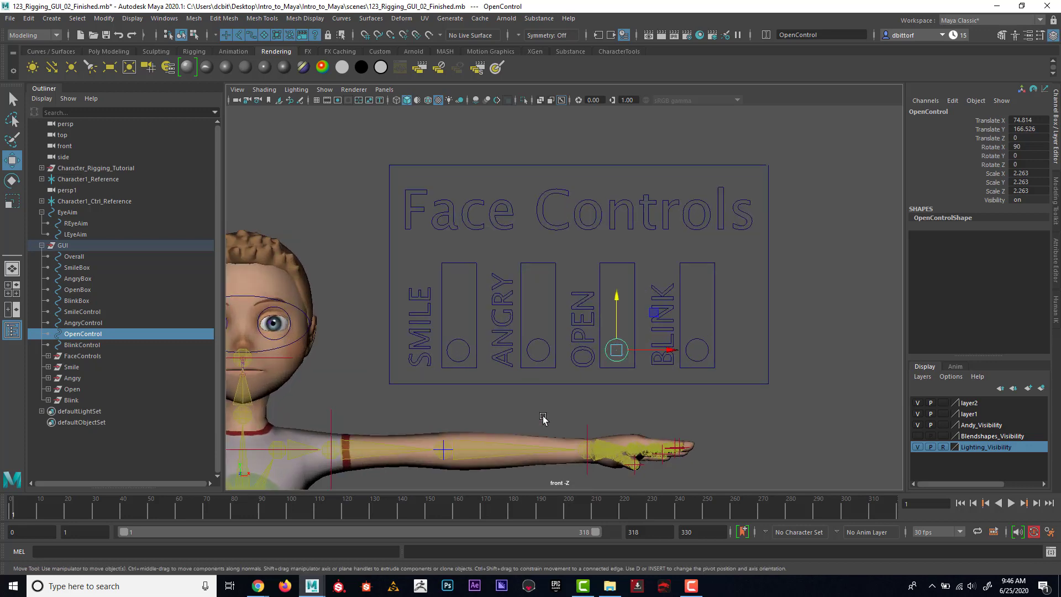
pyautogui.click(432, 360)
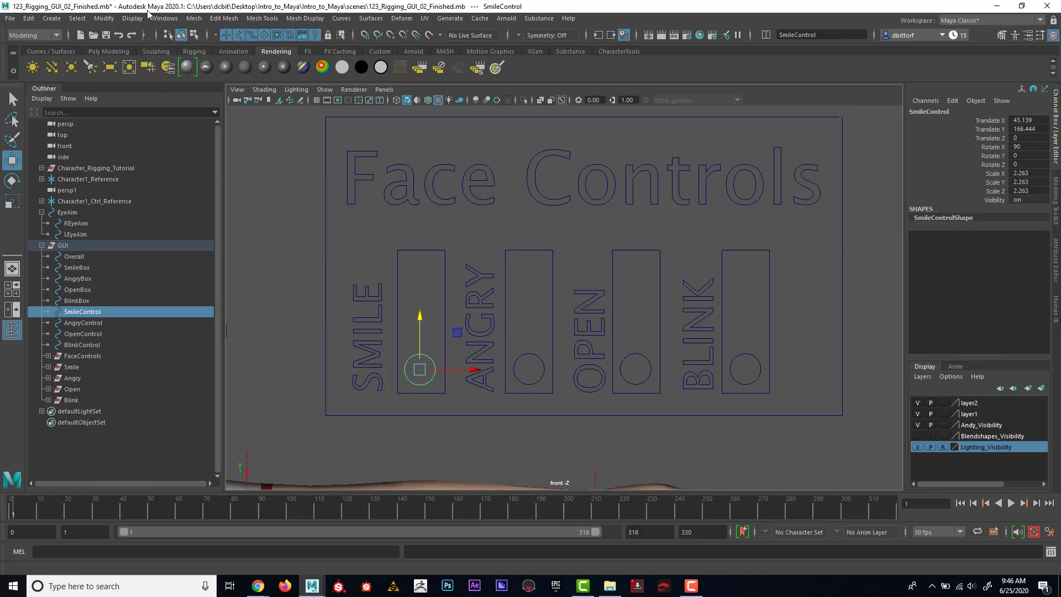
# Step: Freeze transformations on the SMILE, ANGRY, OPEN and BLINK slider circles one by one
pyautogui.click(113, 20)
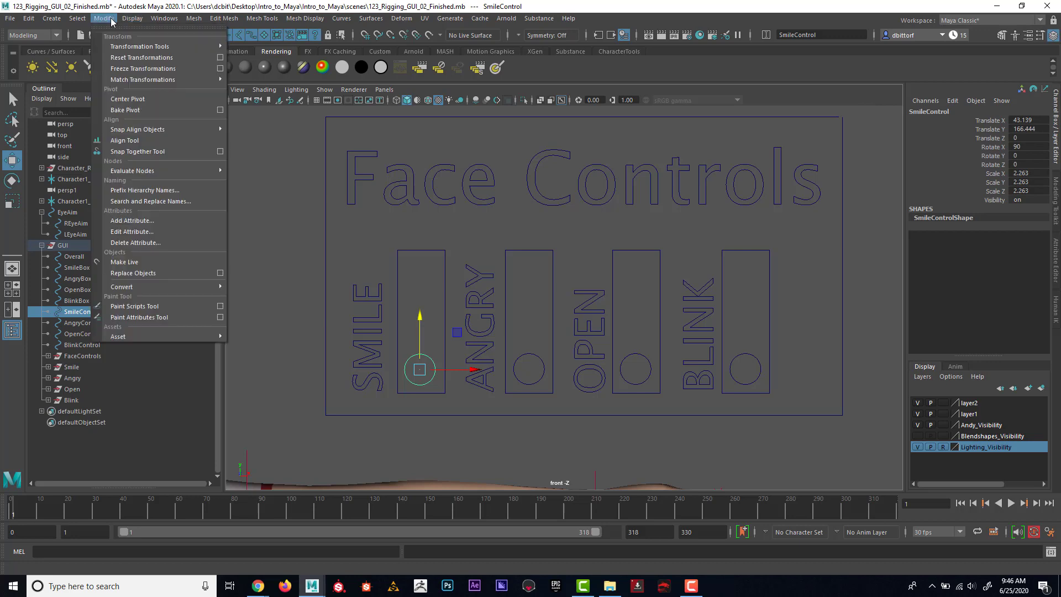
pyautogui.click(123, 68)
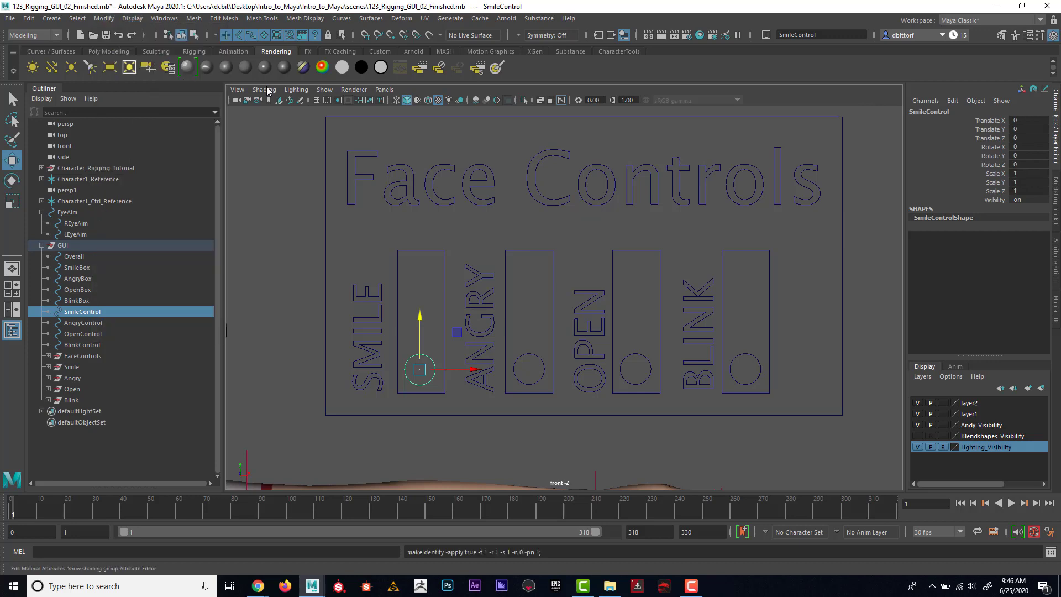
pyautogui.click(525, 357)
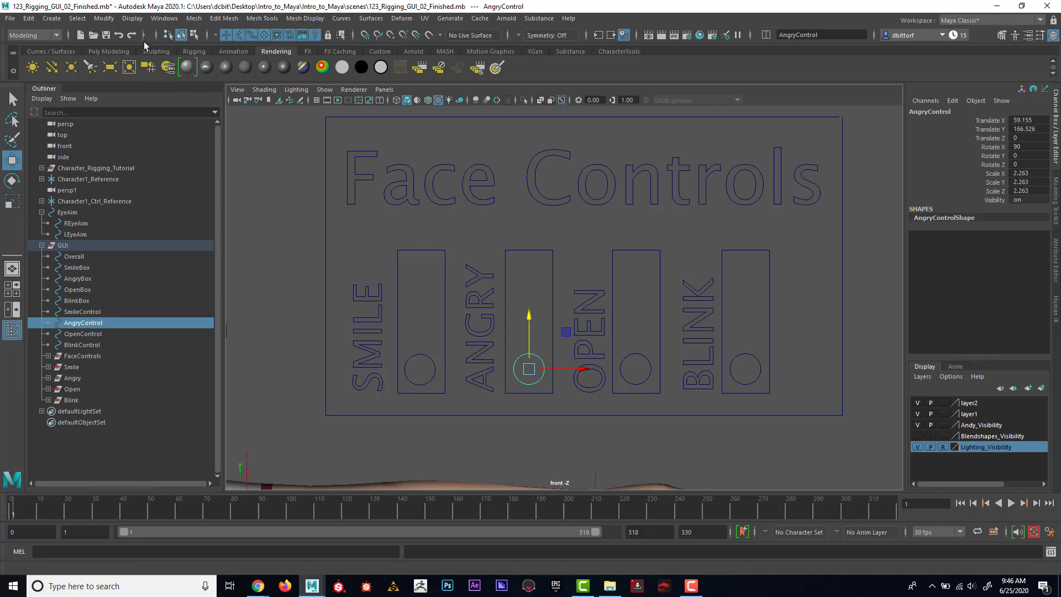
pyautogui.click(104, 18)
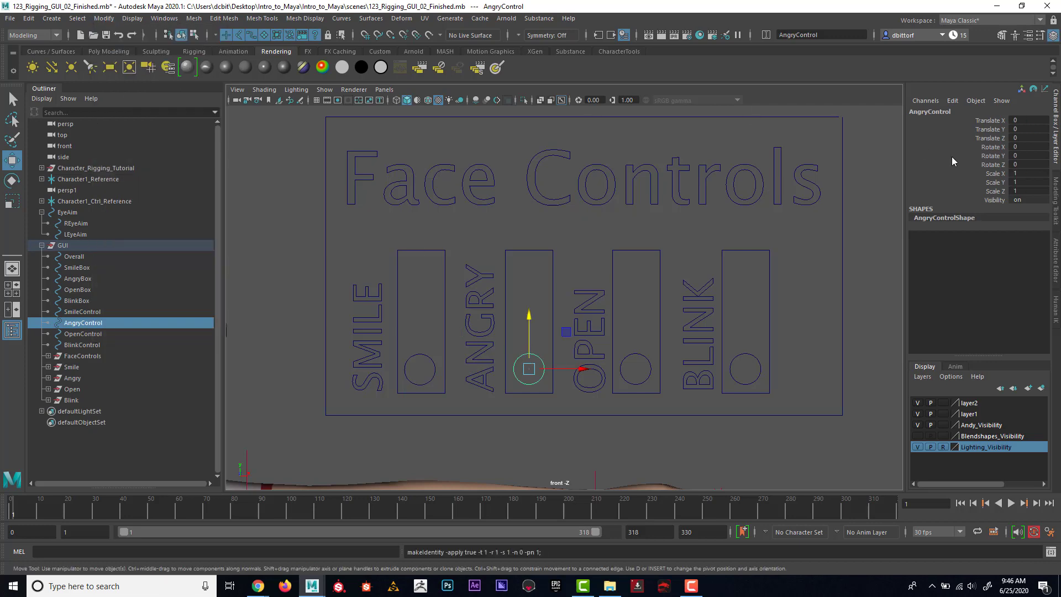
pyautogui.click(650, 358)
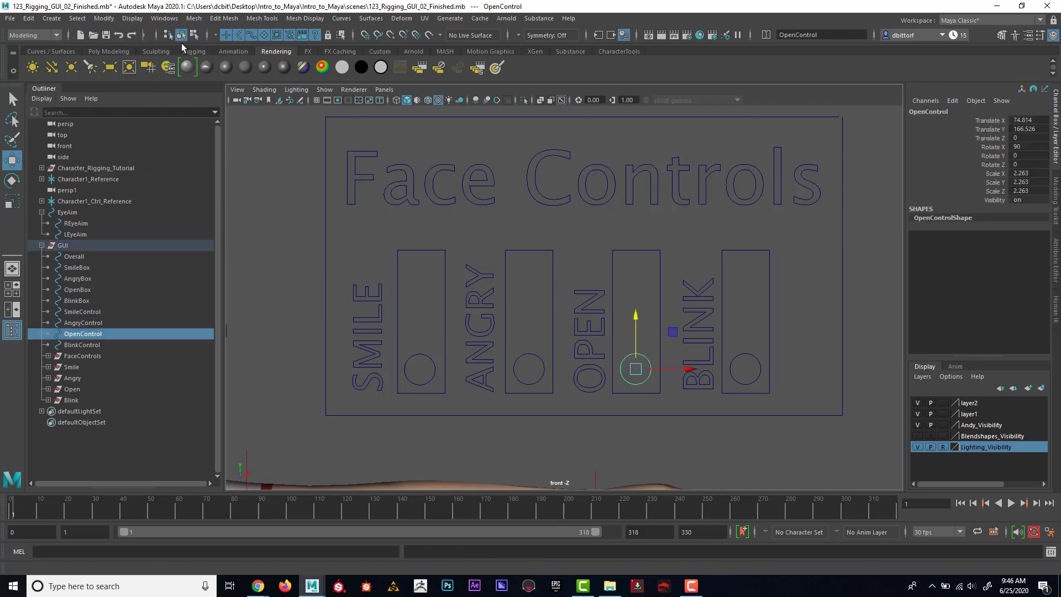
pyautogui.click(108, 19)
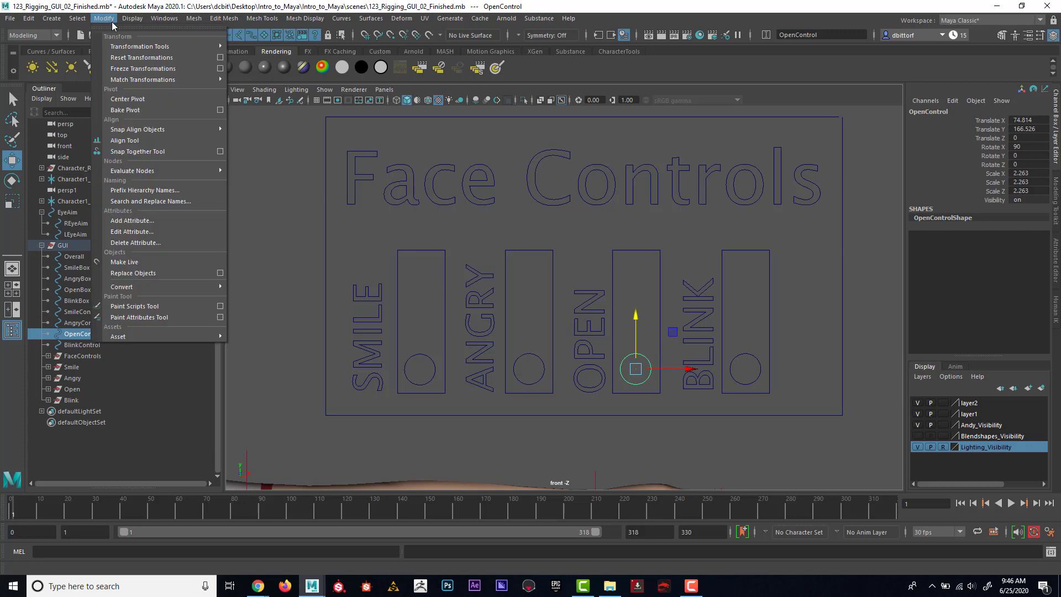
pyautogui.click(150, 69)
pyautogui.click(738, 357)
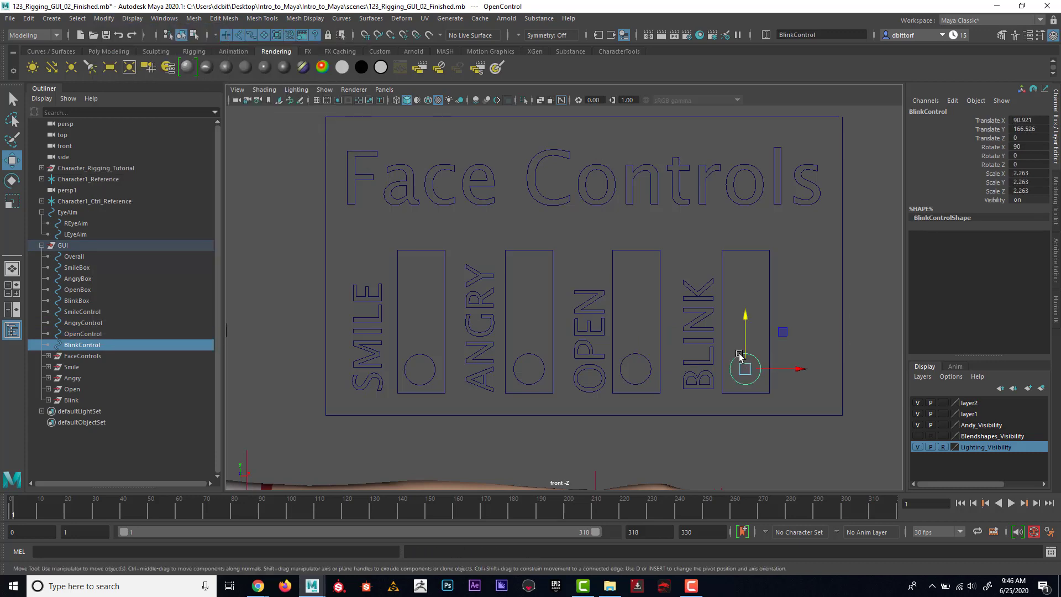
pyautogui.click(104, 18)
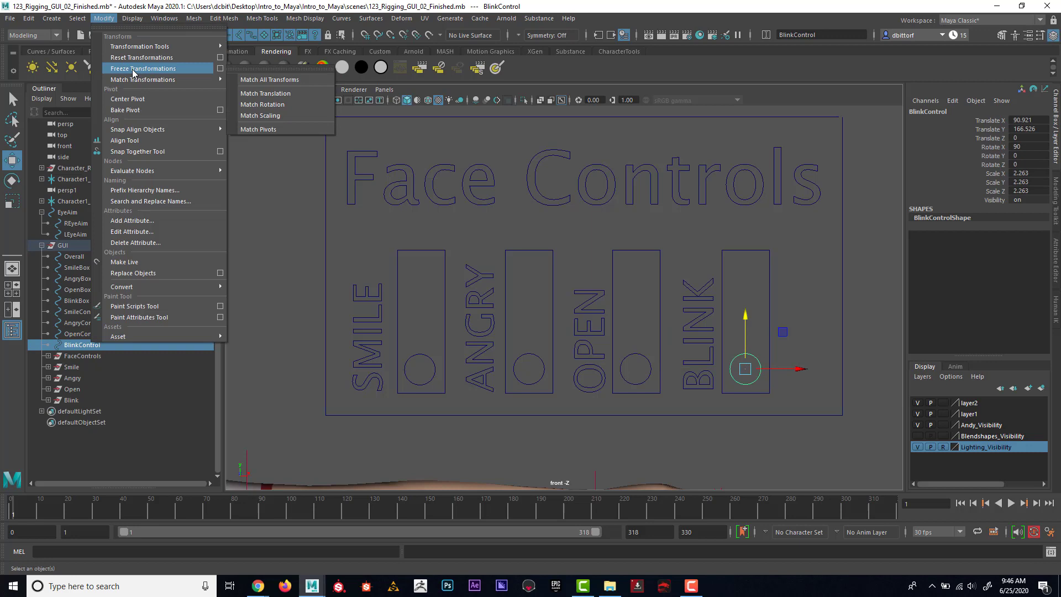
pyautogui.click(138, 69)
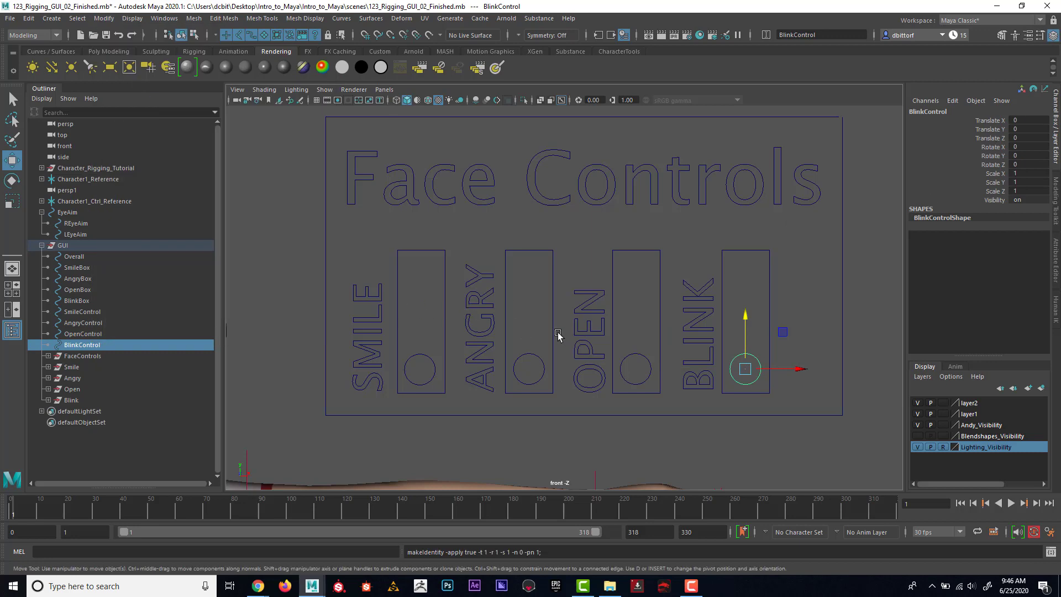
# Step: Freeze transformations on all GUI curves at once, then check Overall and SmileControl values
pyautogui.moveTo(302, 110); pyautogui.dragTo(841, 428)
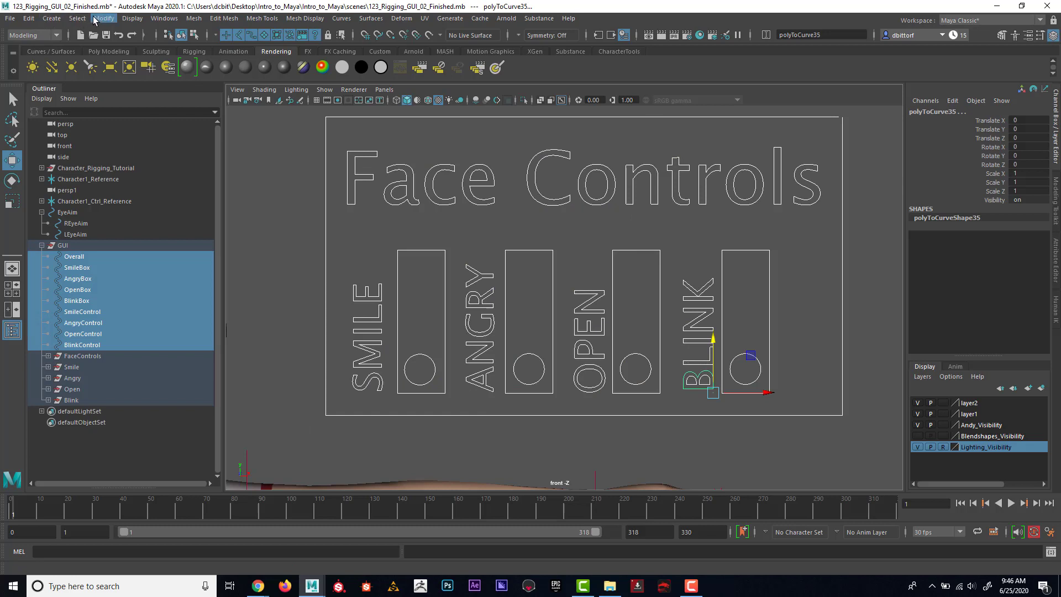
pyautogui.click(94, 20)
pyautogui.click(127, 66)
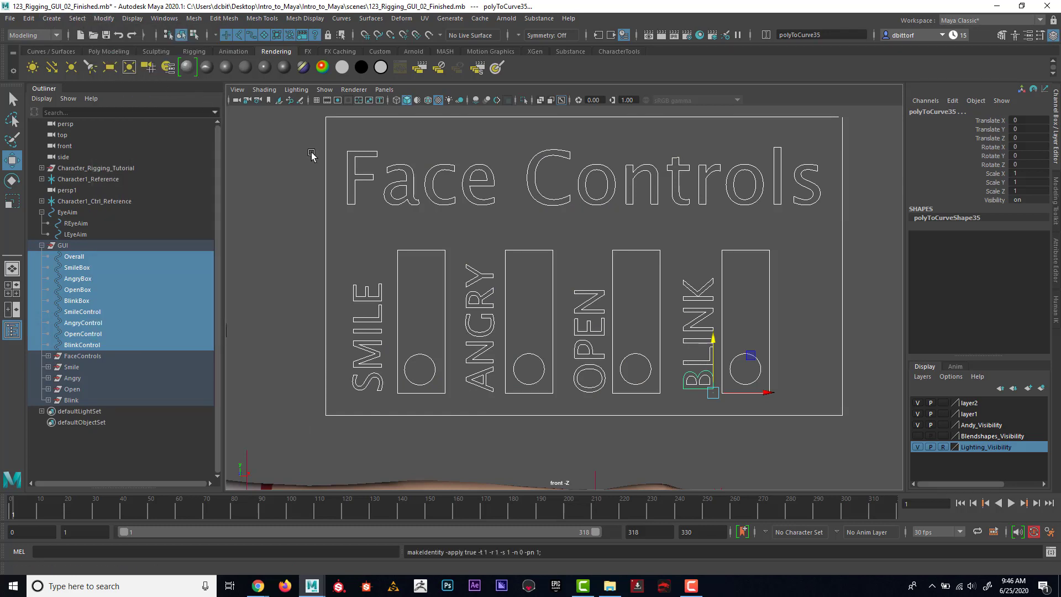
pyautogui.click(683, 175)
pyautogui.click(726, 118)
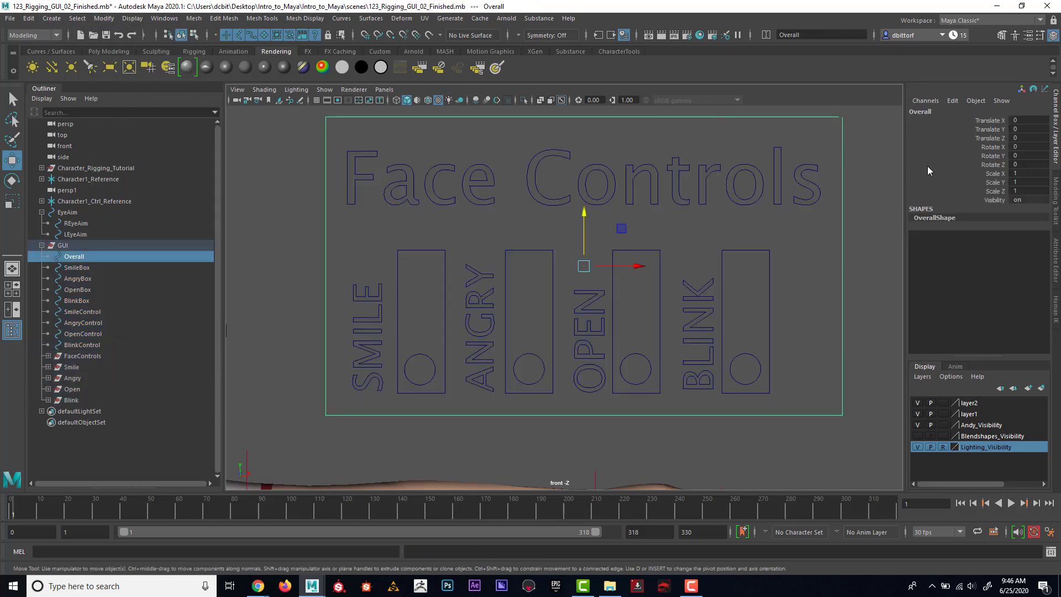
pyautogui.click(420, 357)
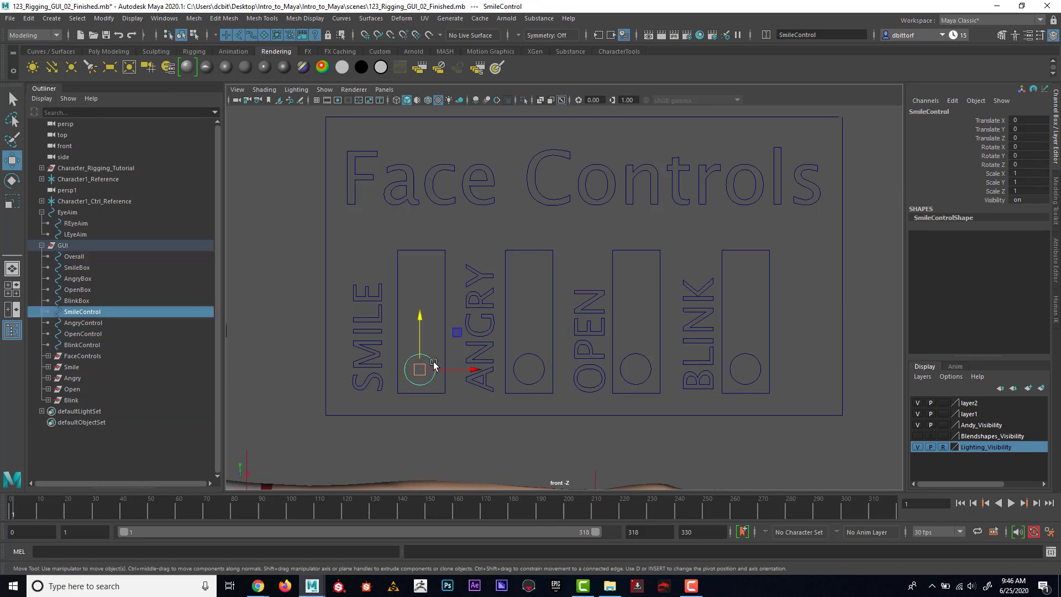
pyautogui.click(645, 218)
# Step: Show SmileControl's transform attributes with the Limit Information > Translate section expanded
pyautogui.click(1057, 253)
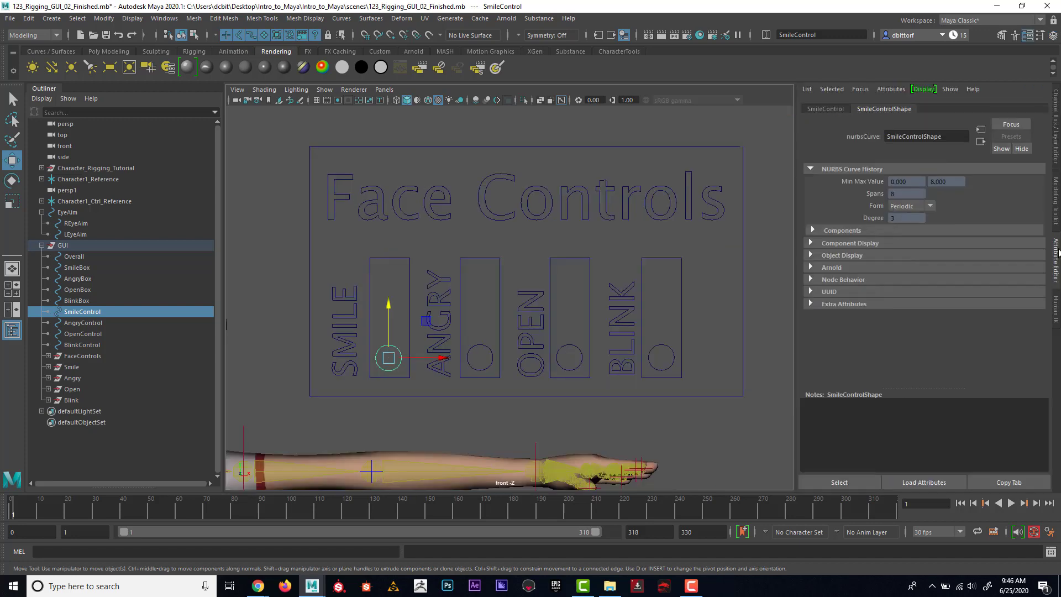
pyautogui.click(832, 110)
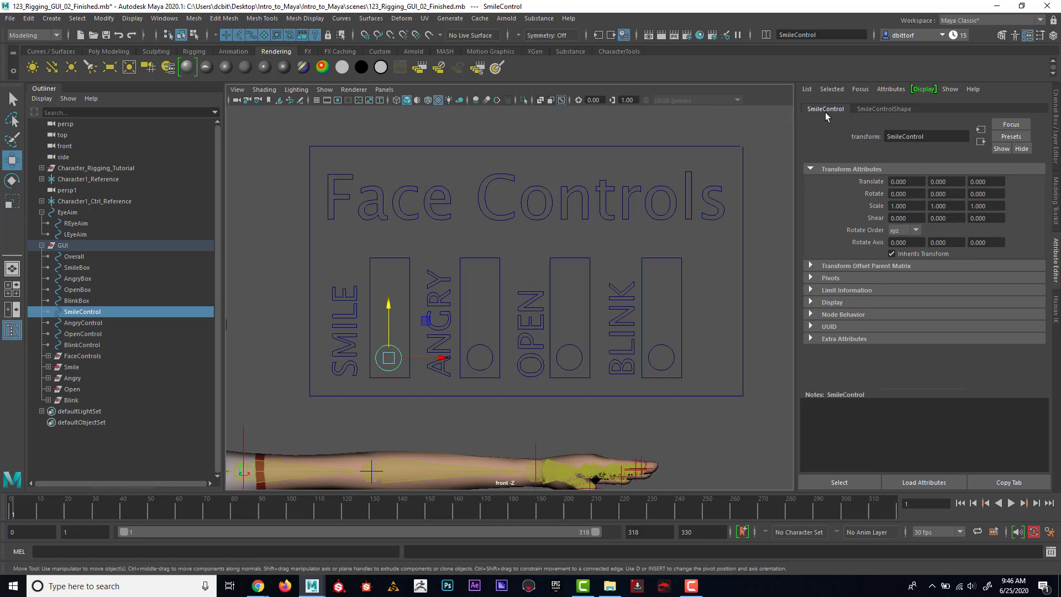
pyautogui.click(811, 291)
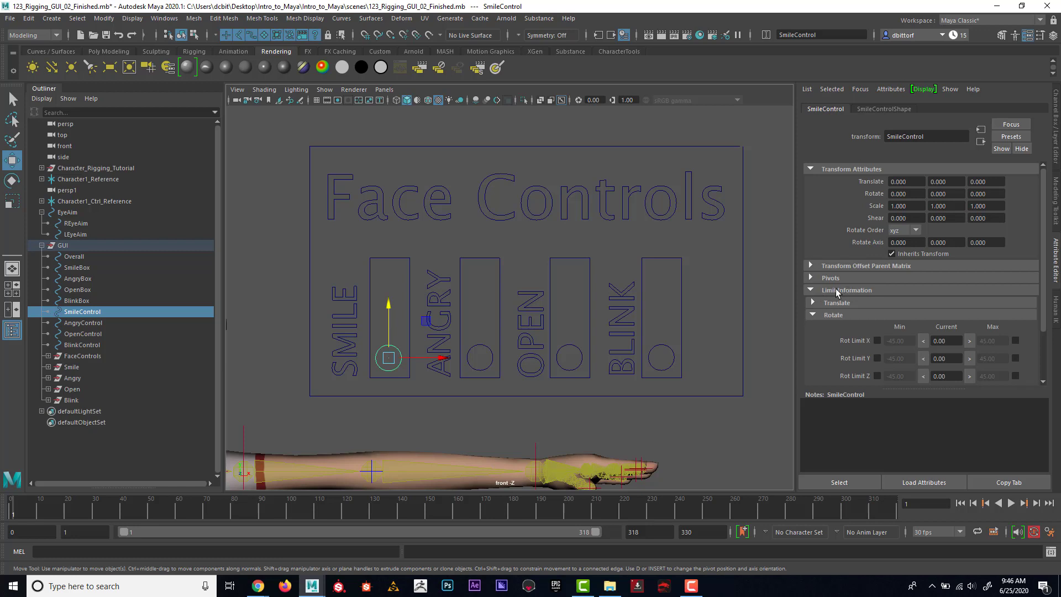
pyautogui.scroll(-2, 836, 288)
pyautogui.click(826, 253)
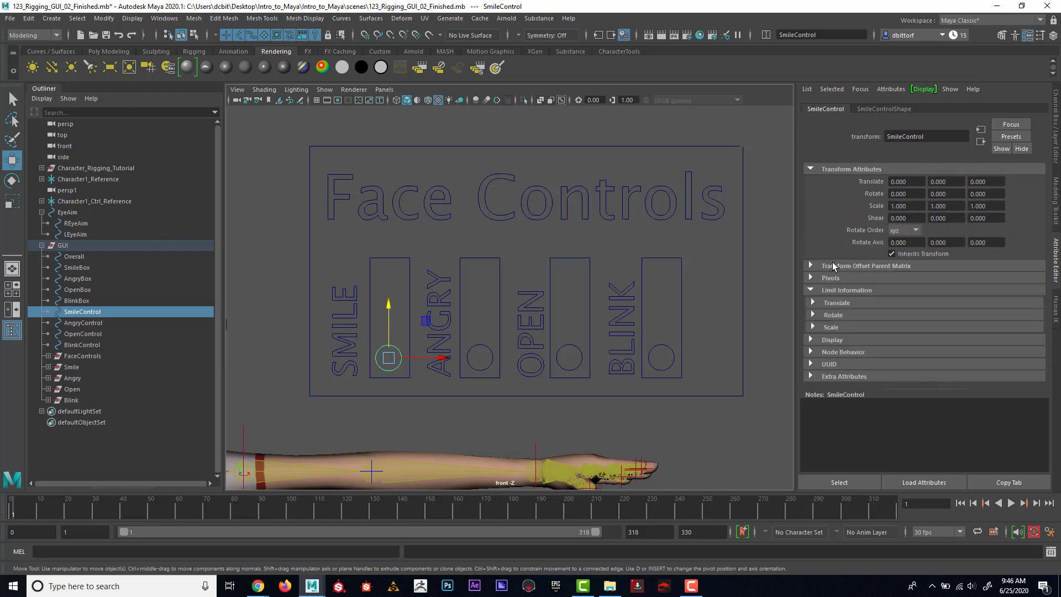
pyautogui.click(825, 303)
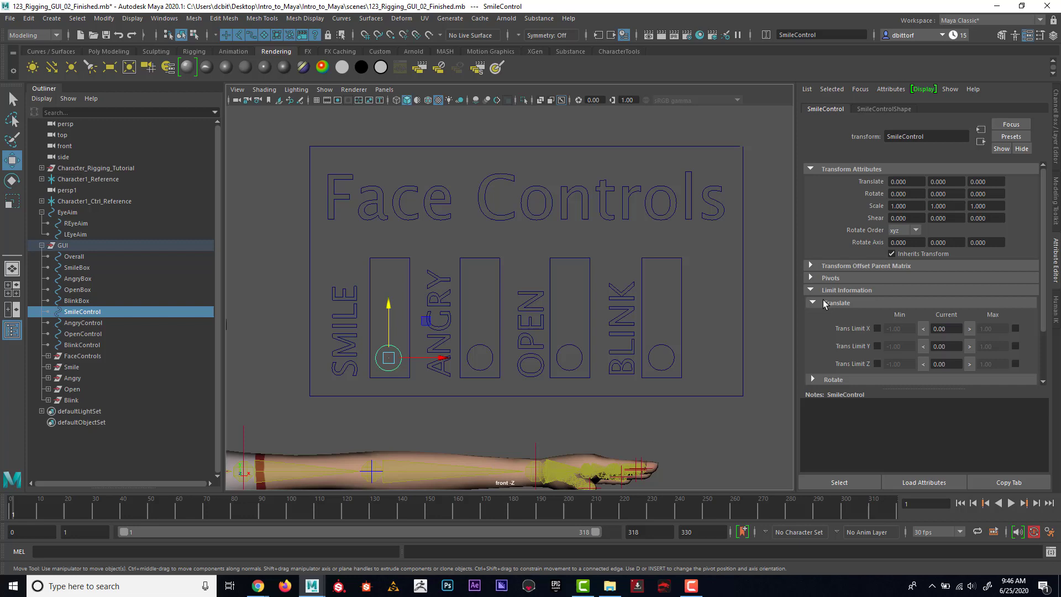
pyautogui.scroll(-2, 857, 295)
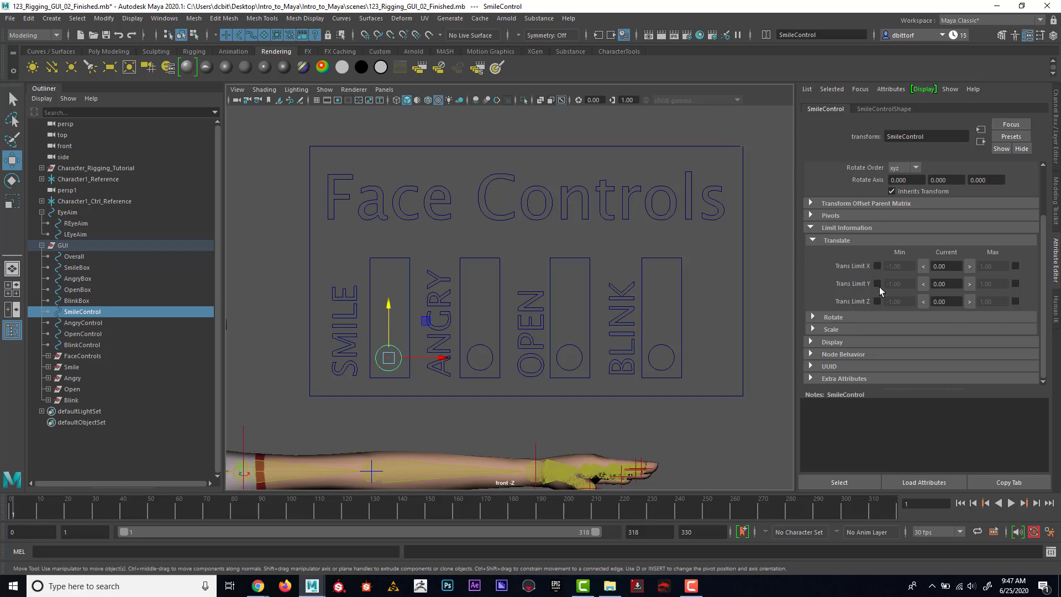
# Step: Limit SmileControl's translate Y between 0 and 14.13 and test the limits
pyautogui.click(924, 284)
pyautogui.click(970, 284)
pyautogui.click(877, 283)
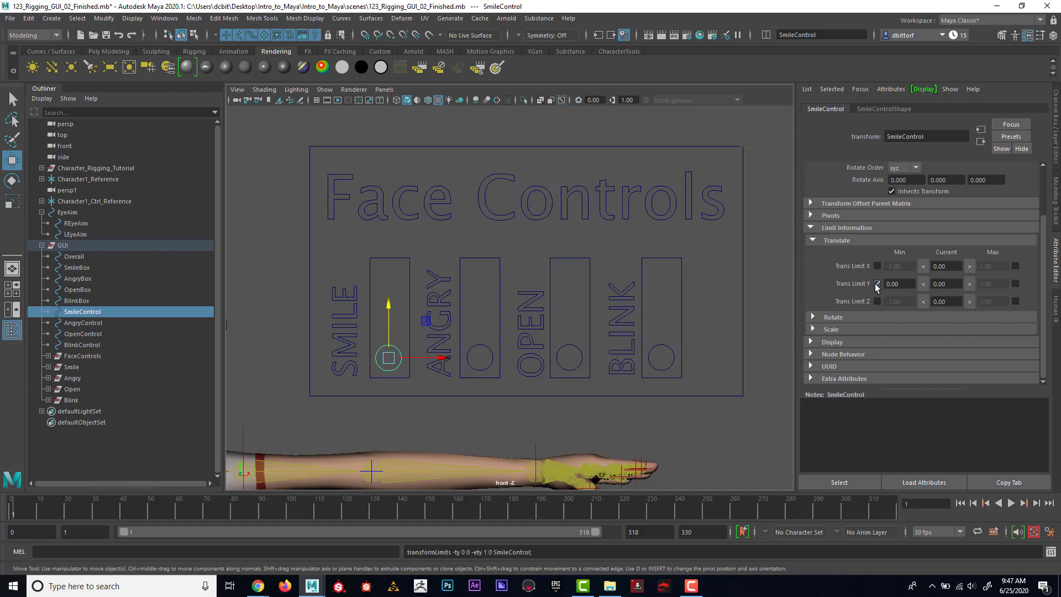
pyautogui.moveTo(398, 293); pyautogui.dragTo(388, 447)
pyautogui.moveTo(389, 324); pyautogui.dragTo(391, 250)
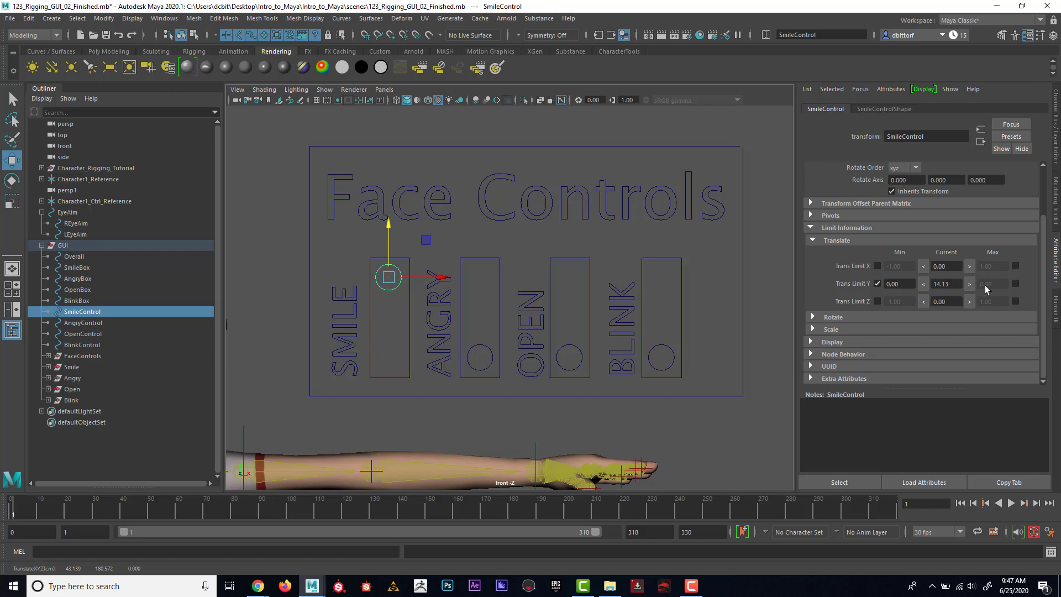
pyautogui.click(969, 285)
pyautogui.click(1016, 283)
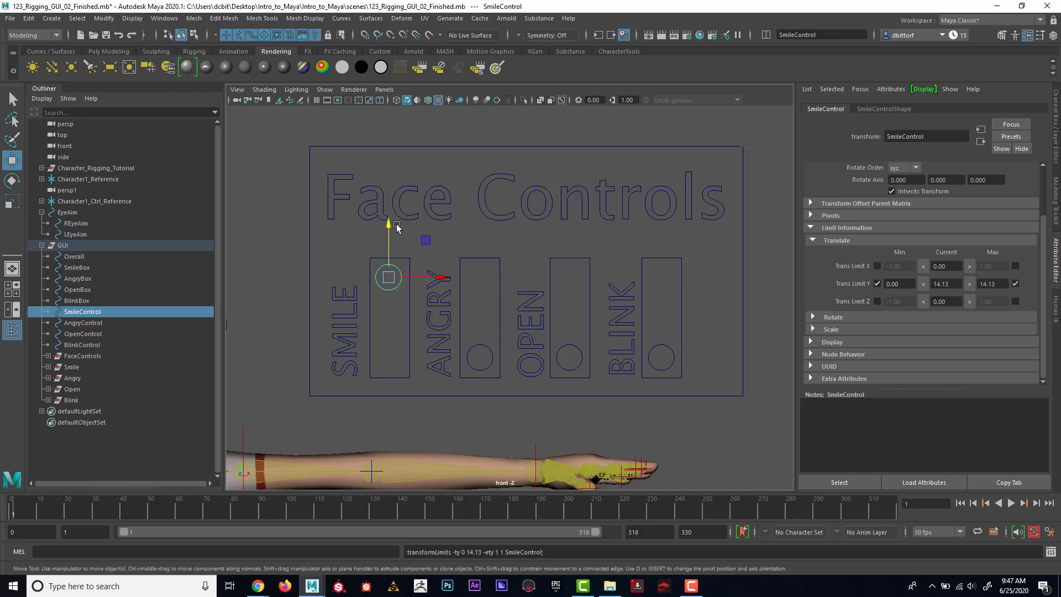
pyautogui.moveTo(396, 227); pyautogui.dragTo(387, 368)
# Step: Limit AngryControl's translate Y between 0 and 14.13 and test it
pyautogui.click(479, 348)
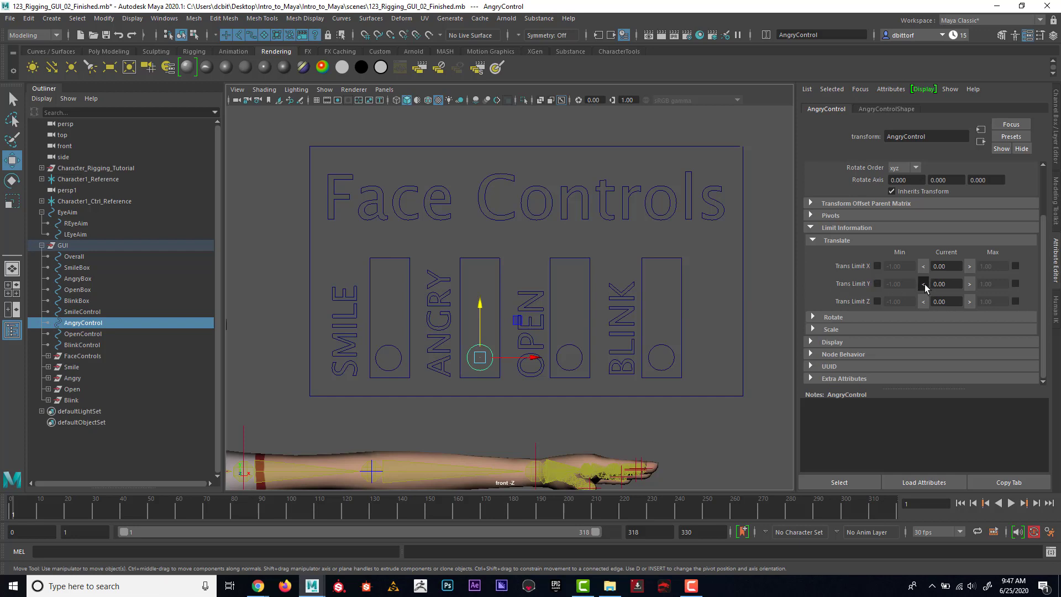
pyautogui.click(876, 285)
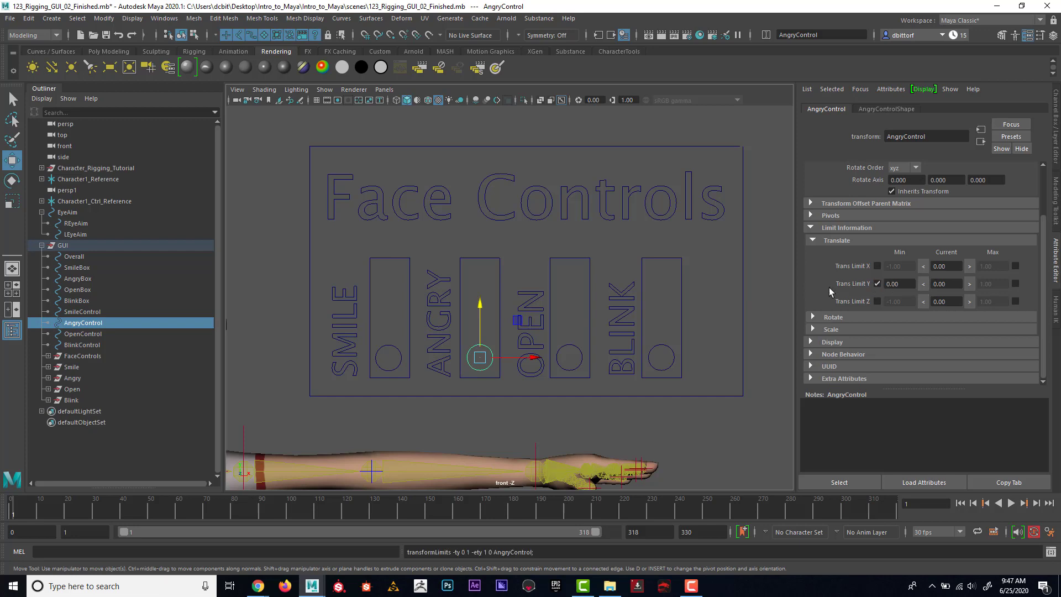
pyautogui.moveTo(481, 309); pyautogui.dragTo(480, 267)
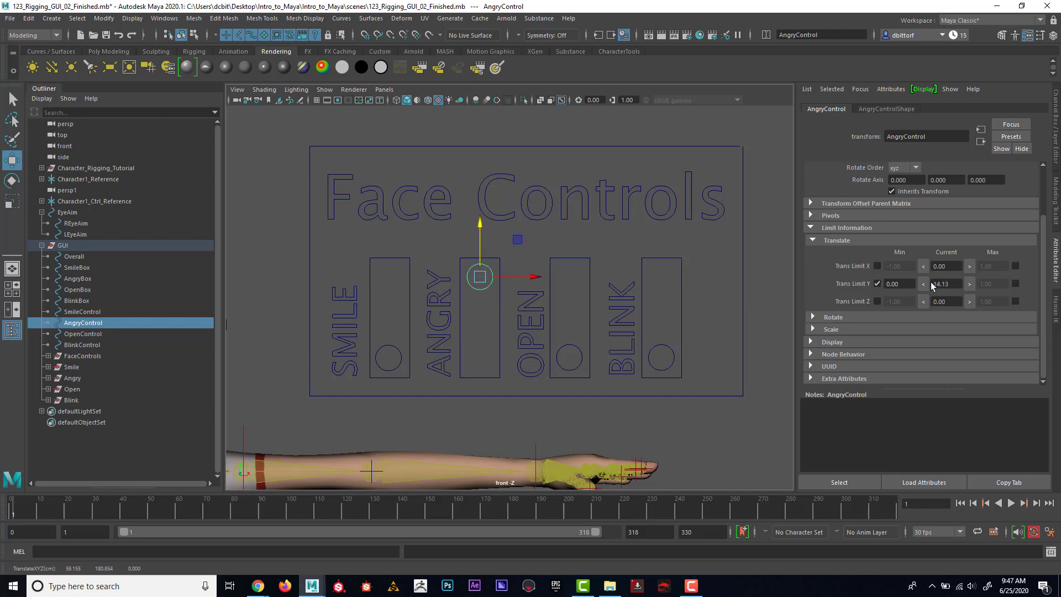
pyautogui.click(1016, 284)
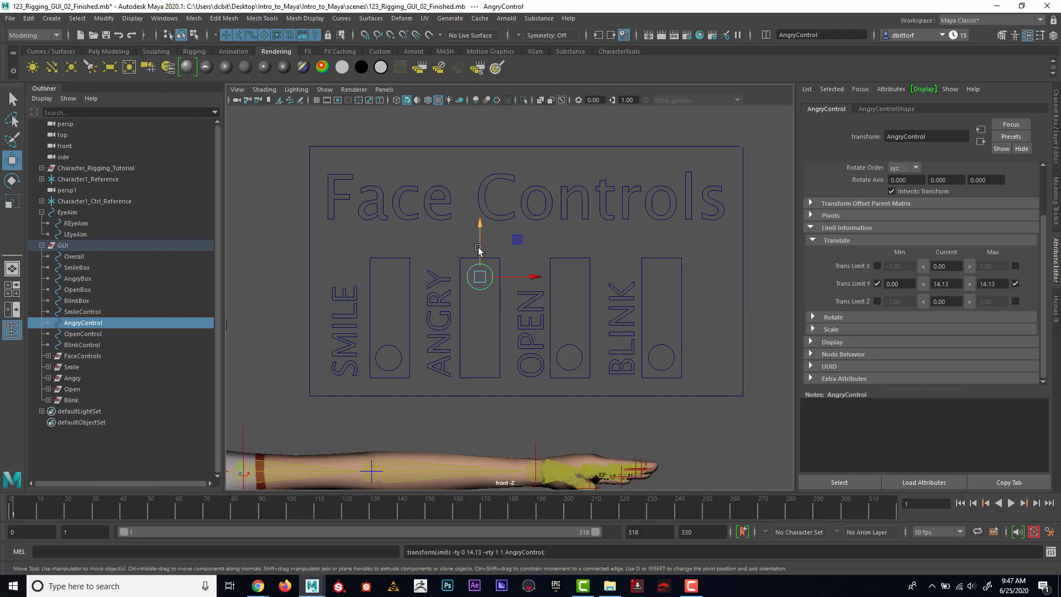
pyautogui.moveTo(481, 235); pyautogui.dragTo(486, 387)
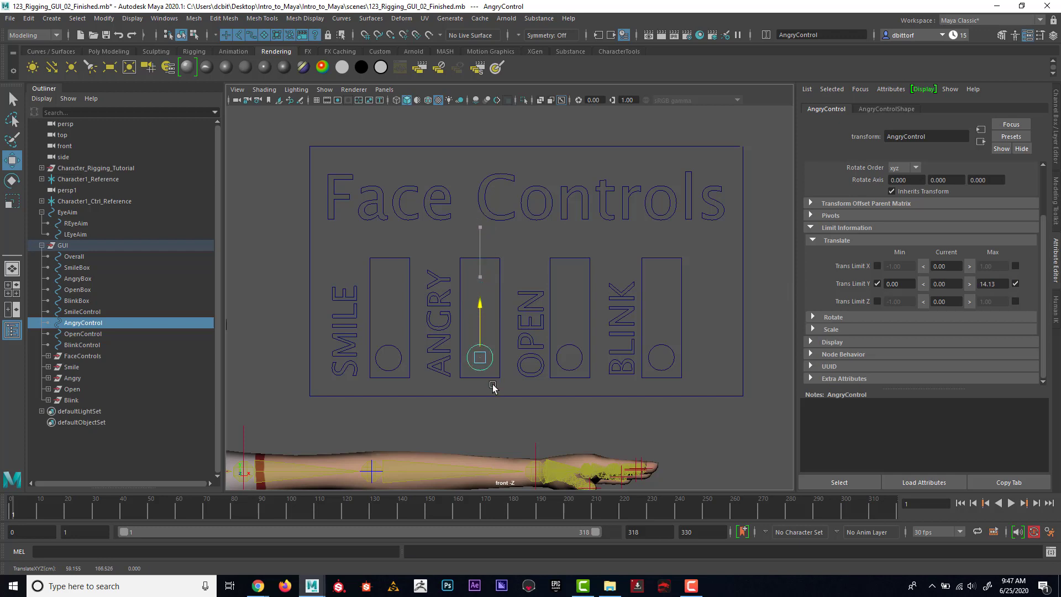
# Step: Limit OpenControl's translate Y between 0 and 14.13 and test it
pyautogui.click(570, 353)
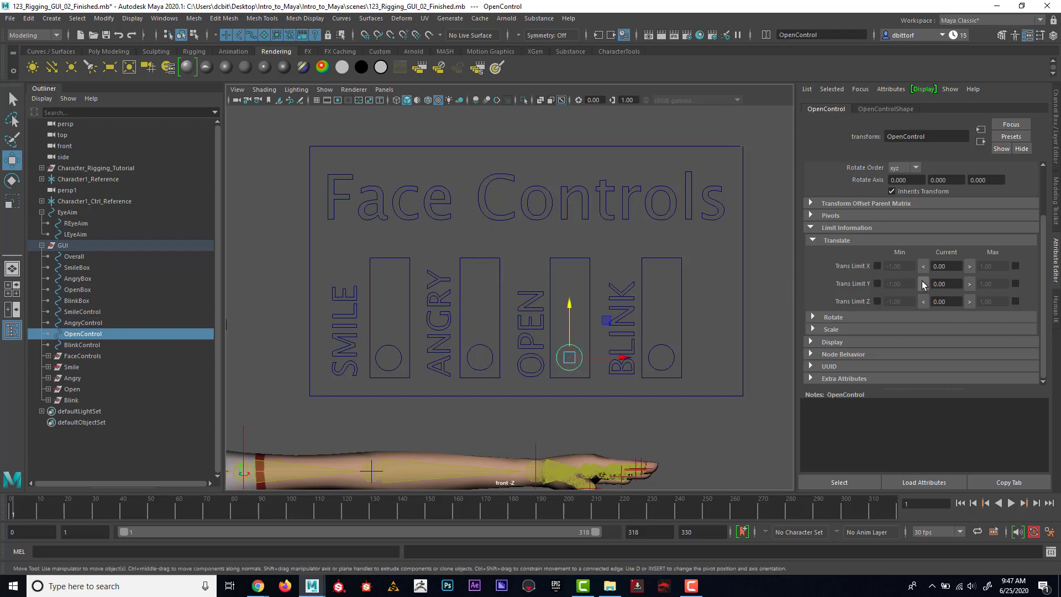
pyautogui.click(878, 283)
pyautogui.moveTo(574, 310); pyautogui.dragTo(581, 222)
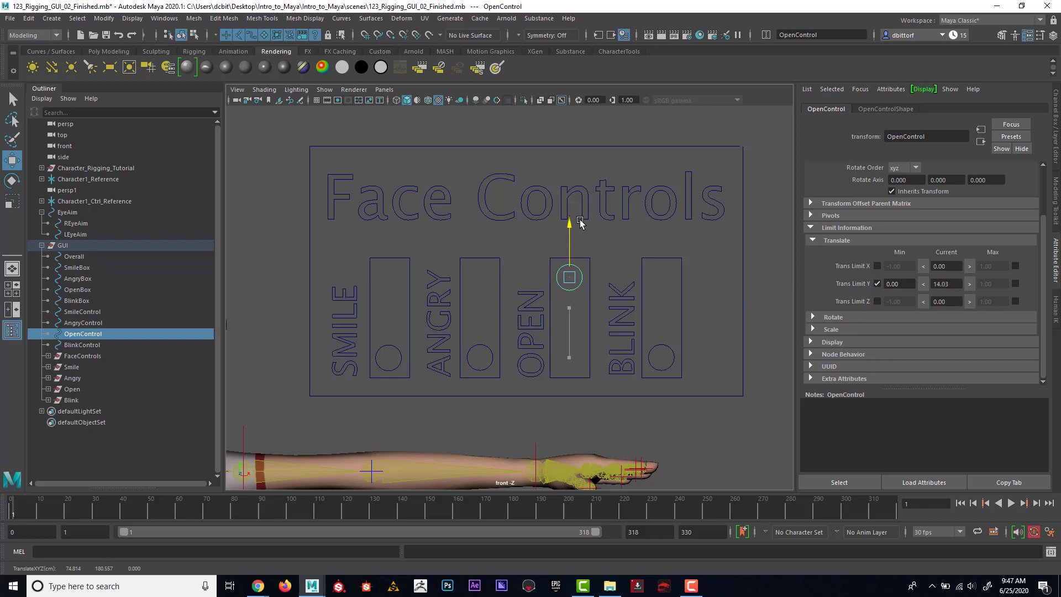
pyautogui.click(1016, 284)
pyautogui.moveTo(562, 236); pyautogui.dragTo(579, 362)
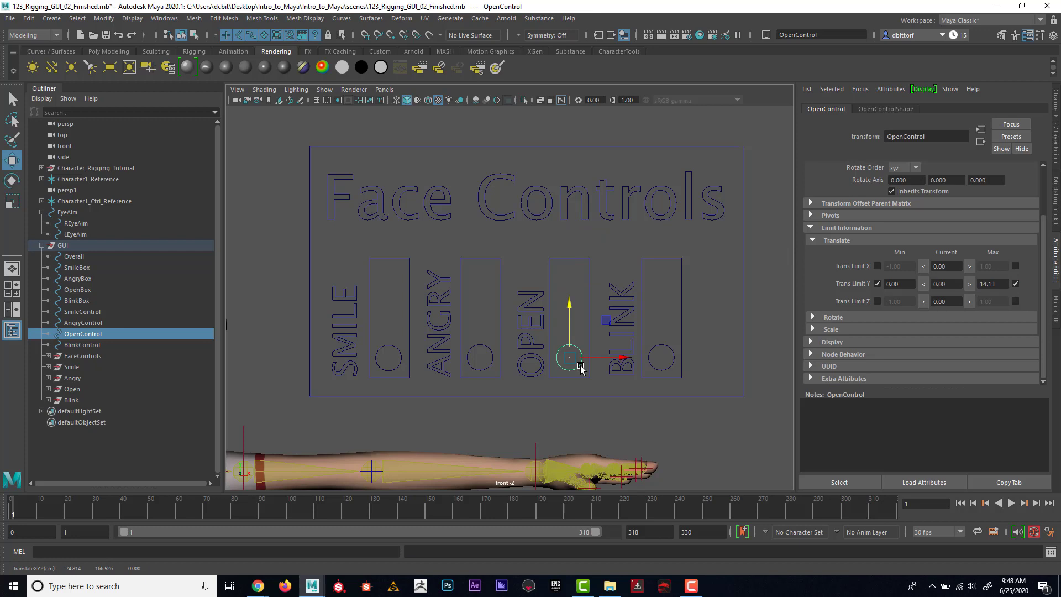
pyautogui.click(664, 348)
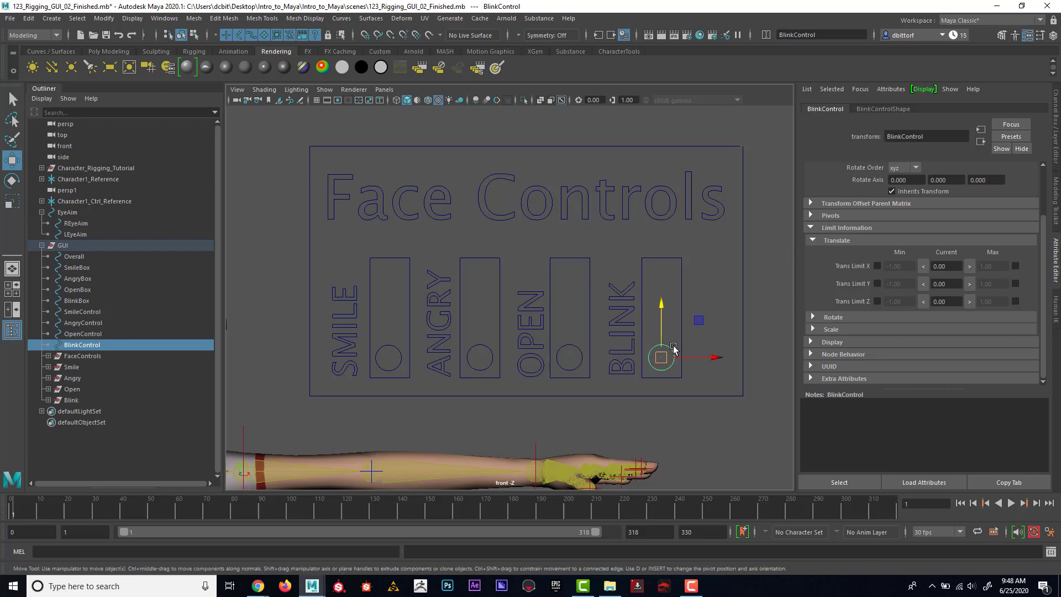
# Step: Limit BlinkControl's translate Y to a minimum of 0 and a maximum of 14.13
pyautogui.click(878, 283)
pyautogui.moveTo(671, 303); pyautogui.dragTo(665, 363)
pyautogui.click(1015, 284)
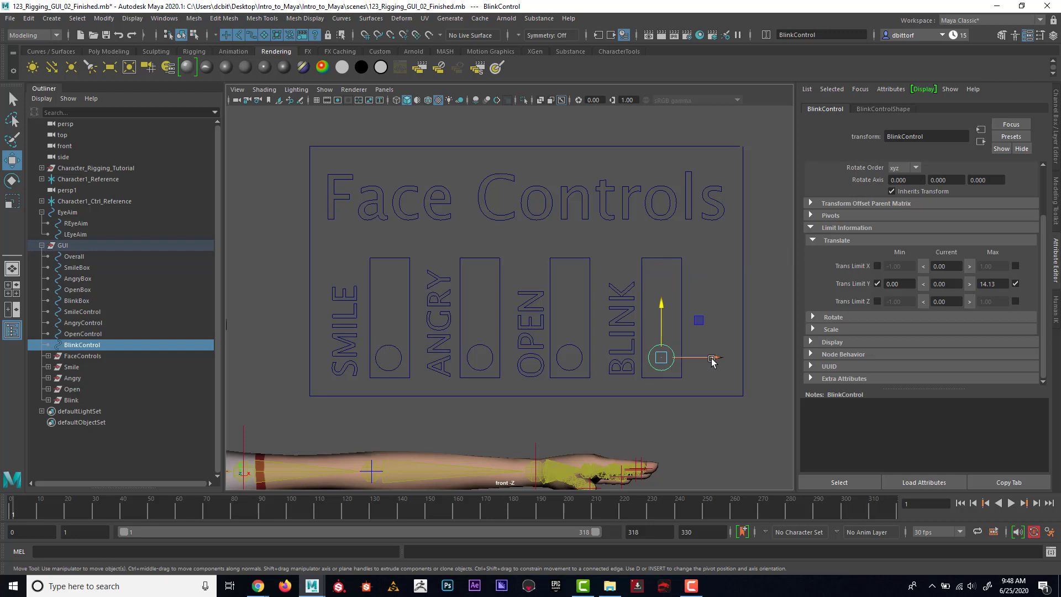
pyautogui.moveTo(714, 357); pyautogui.dragTo(719, 360)
pyautogui.hotkey('ctrl', 'z')
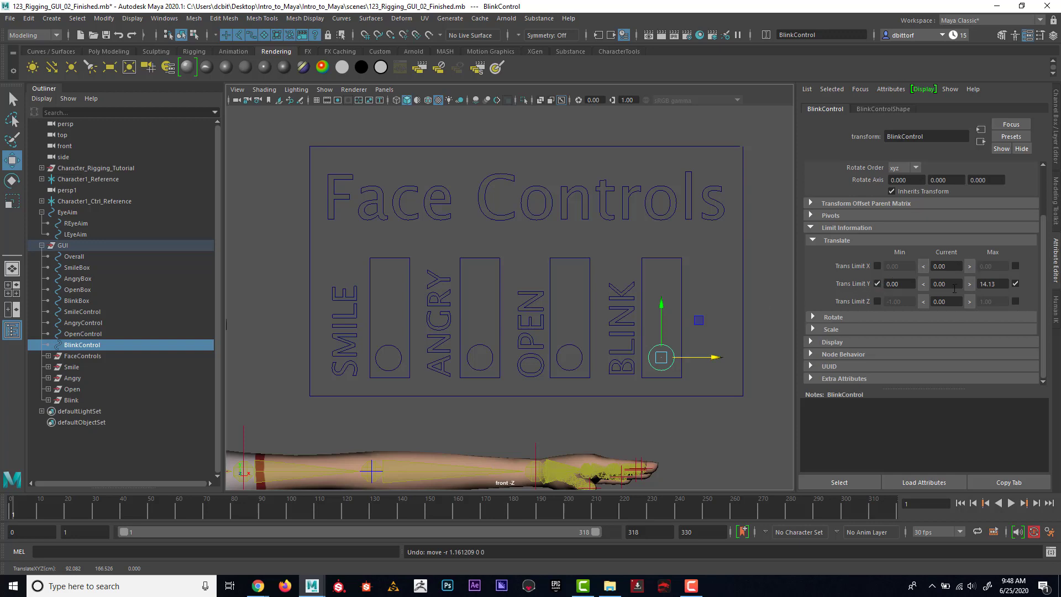
# Step: Enable BlinkControl's X and Z translate limits at 0 so it only moves vertically
pyautogui.click(924, 302)
pyautogui.click(877, 266)
pyautogui.click(1016, 266)
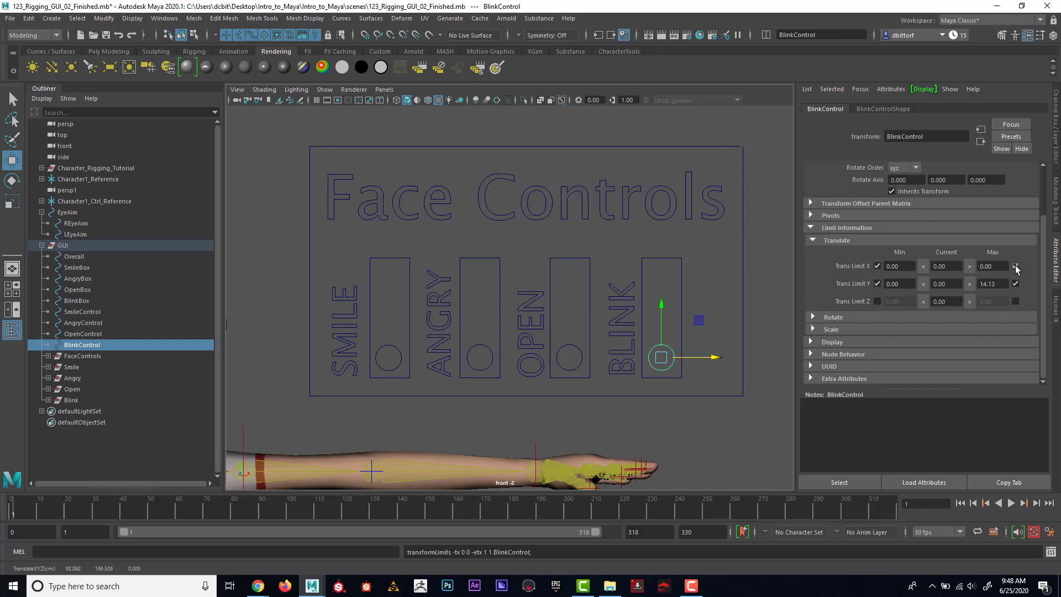
pyautogui.click(878, 301)
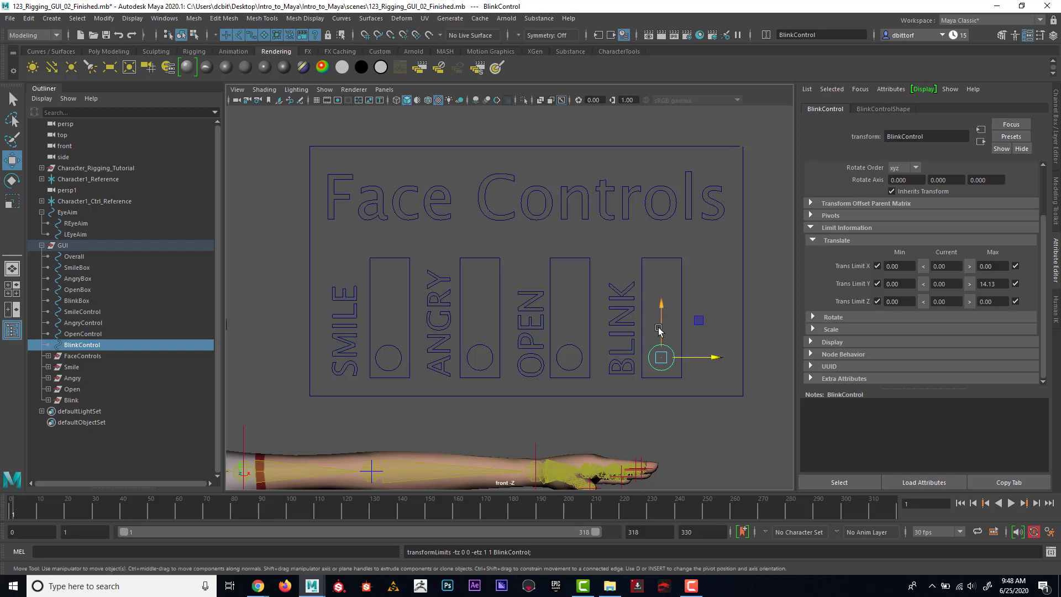
pyautogui.moveTo(634, 358); pyautogui.dragTo(667, 369, button='middle')
# Step: Show the Channel Box and switch the viewport to an angled perspective view of the board
pyautogui.click(1056, 97)
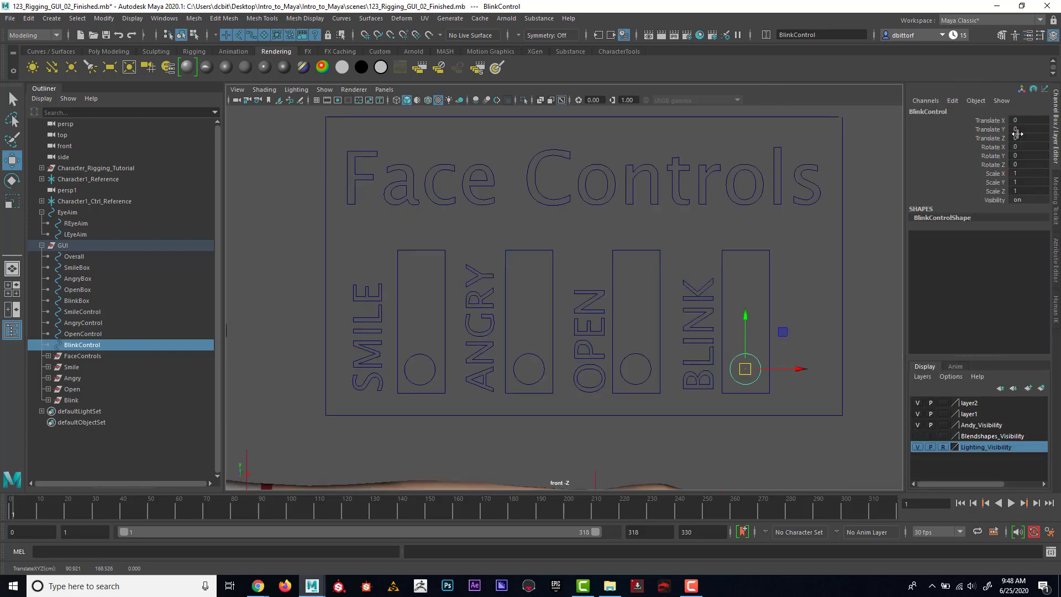
pyautogui.scroll(-2, 563, 299)
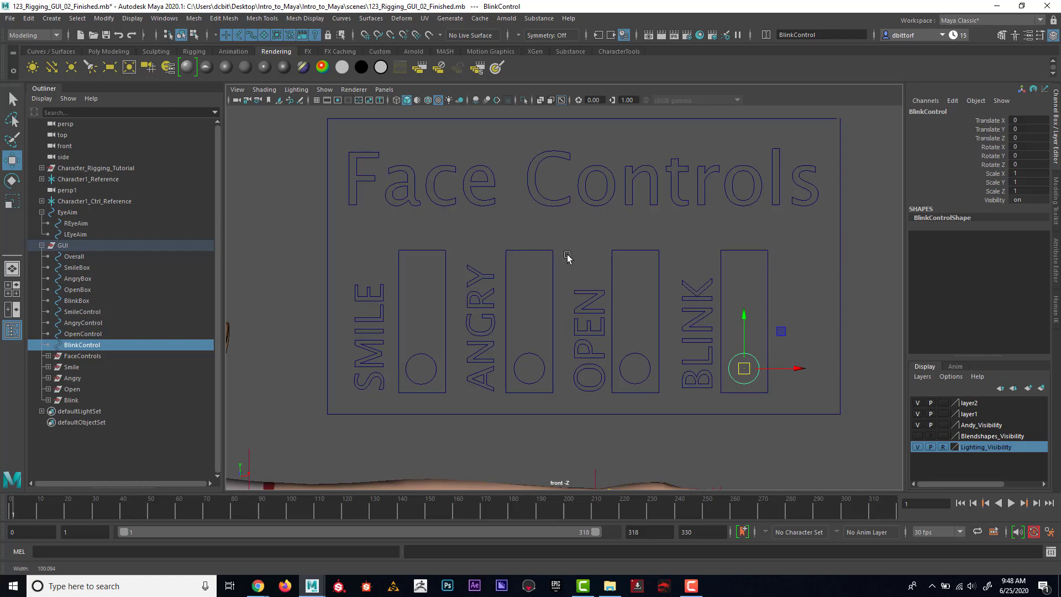
pyautogui.keyDown('alt'); pyautogui.click(680, 275); pyautogui.keyUp('alt')
pyautogui.click(386, 90)
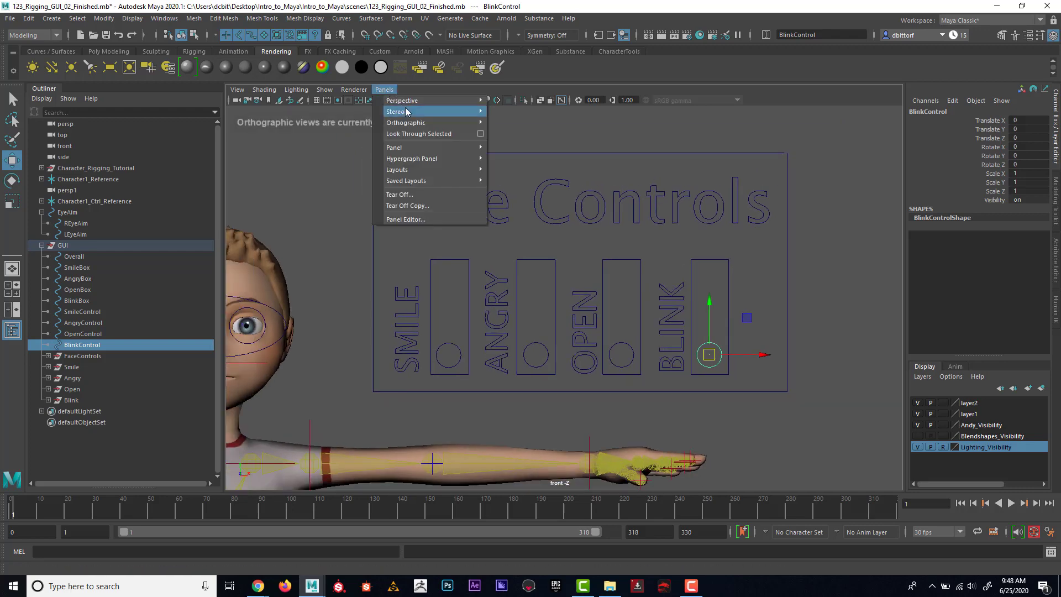
pyautogui.moveTo(480, 100)
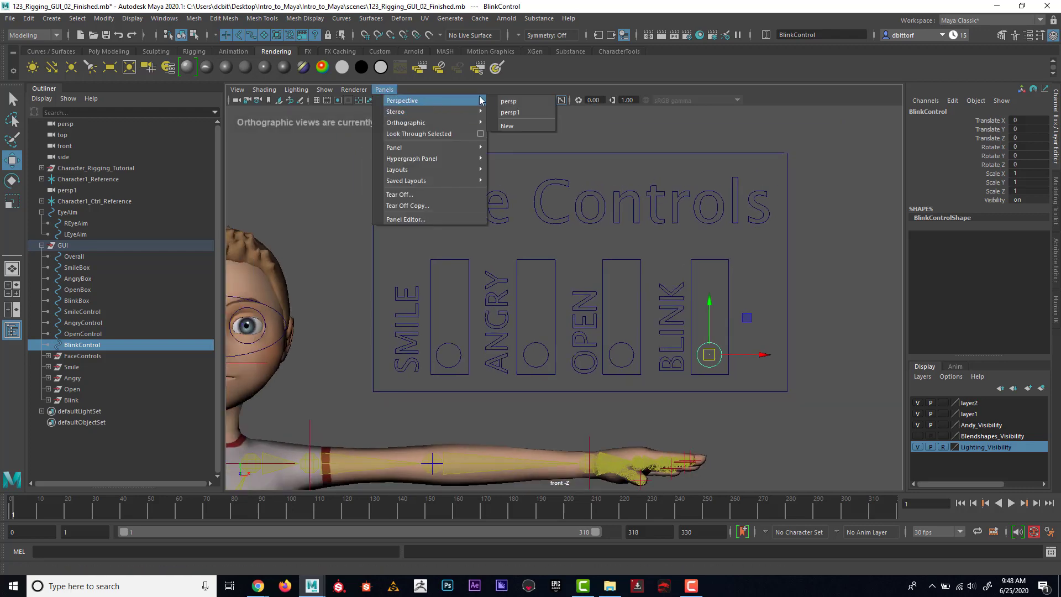
pyautogui.click(520, 102)
pyautogui.keyDown('alt'); pyautogui.moveTo(619, 221); pyautogui.dragTo(658, 291); pyautogui.keyUp('alt')
# Step: Lock the Blink control's rotate and scale channels and confirm it still slides vertically
pyautogui.click(12, 181)
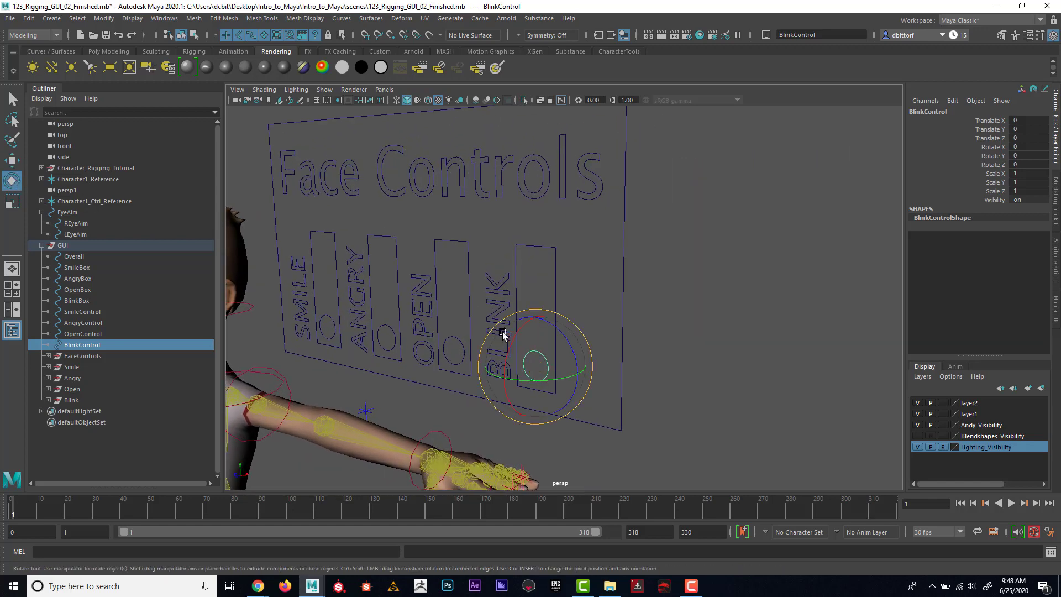
pyautogui.moveTo(514, 337); pyautogui.dragTo(570, 328)
pyautogui.hotkey('ctrl', 'z')
pyautogui.keyDown('alt'); pyautogui.moveTo(571, 328); pyautogui.dragTo(681, 292, button='right'); pyautogui.keyUp('alt')
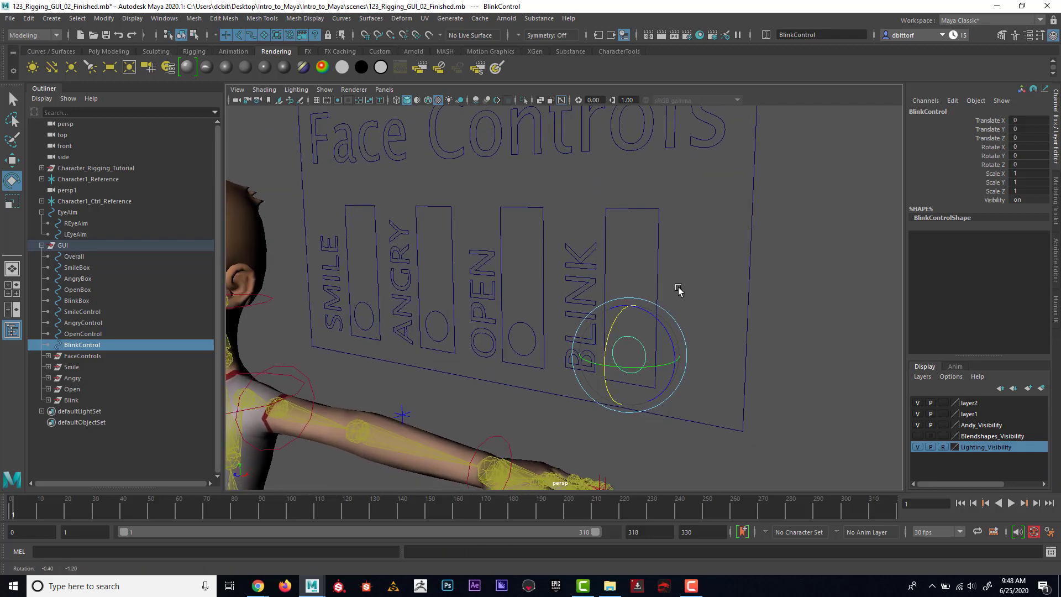
pyautogui.moveTo(994, 147); pyautogui.dragTo(1003, 191)
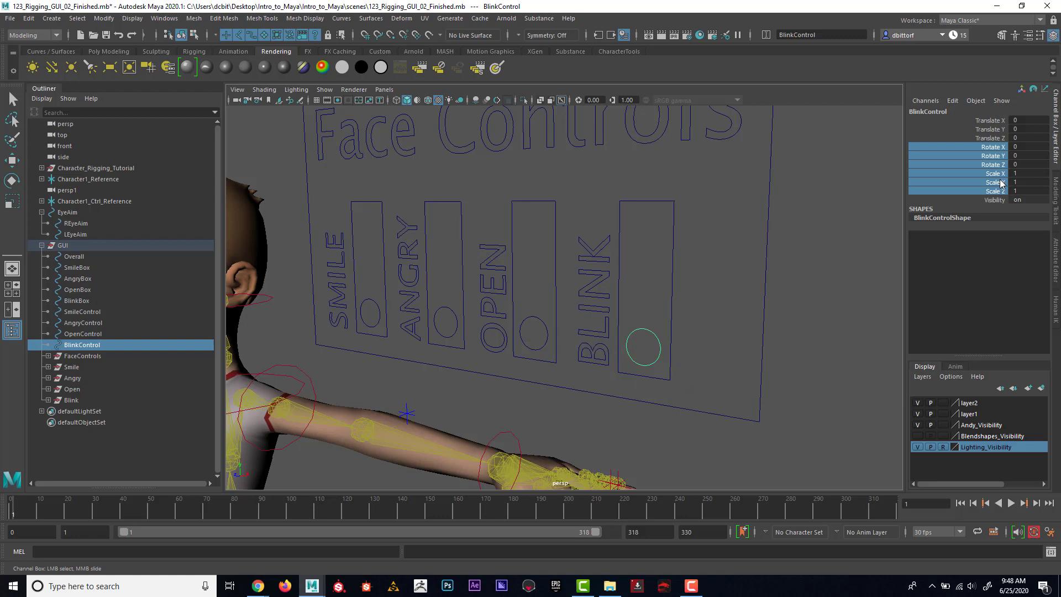
pyautogui.rightClick(997, 167)
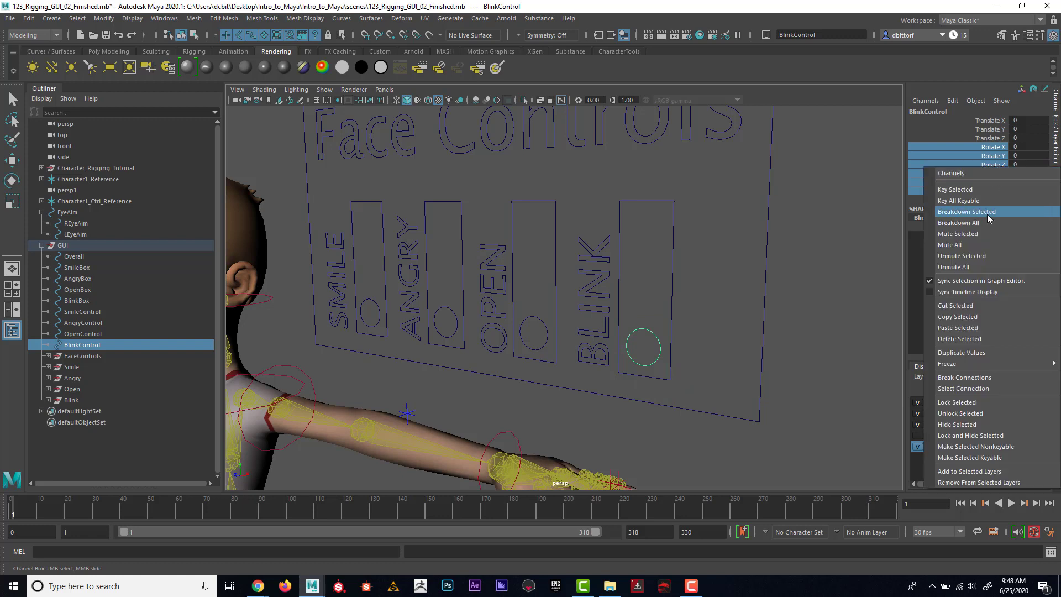
pyautogui.click(988, 402)
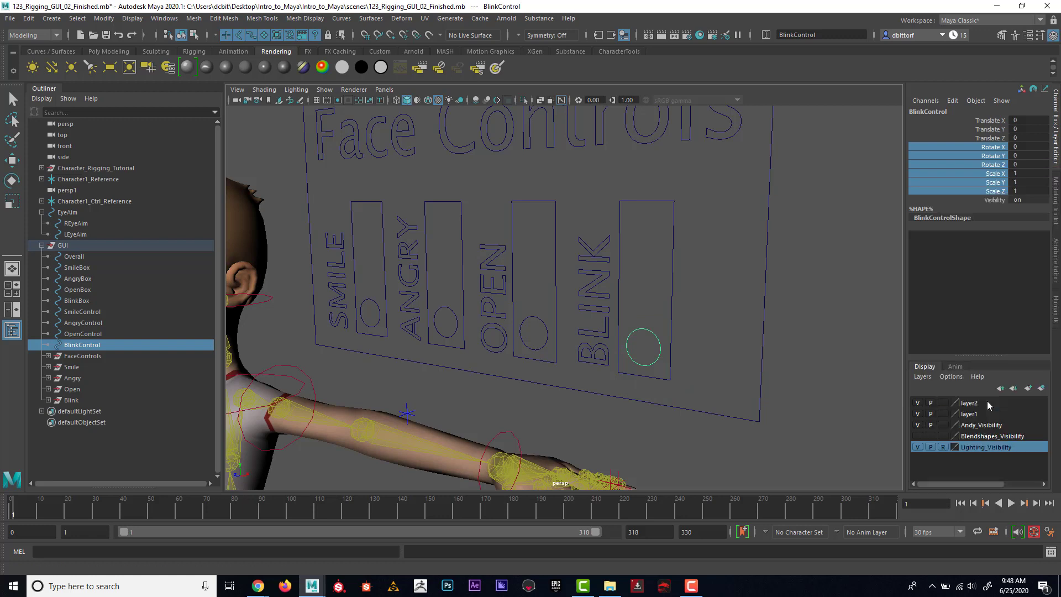
pyautogui.click(12, 181)
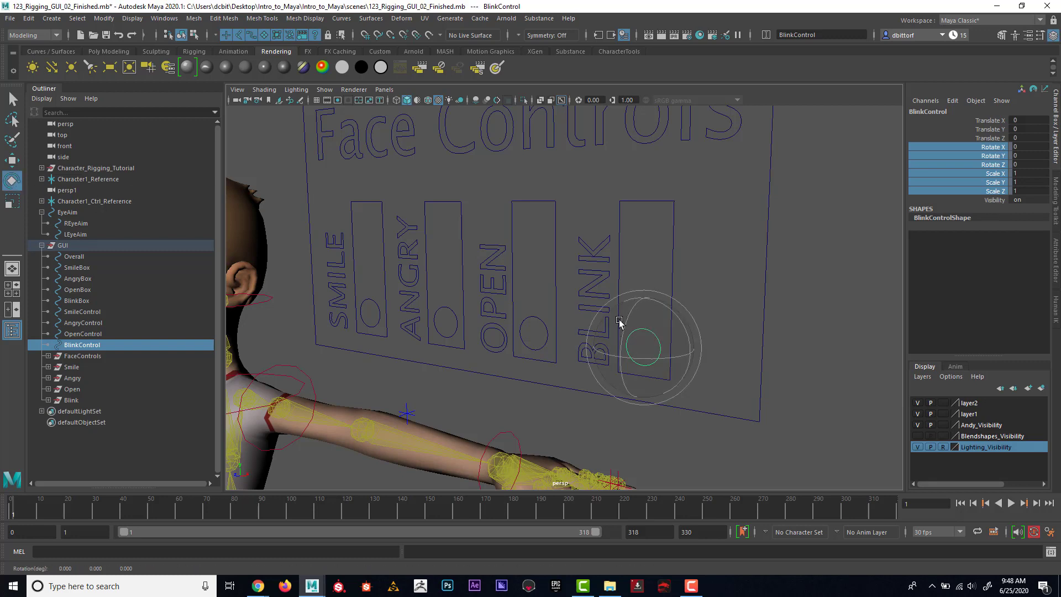
pyautogui.click(13, 160)
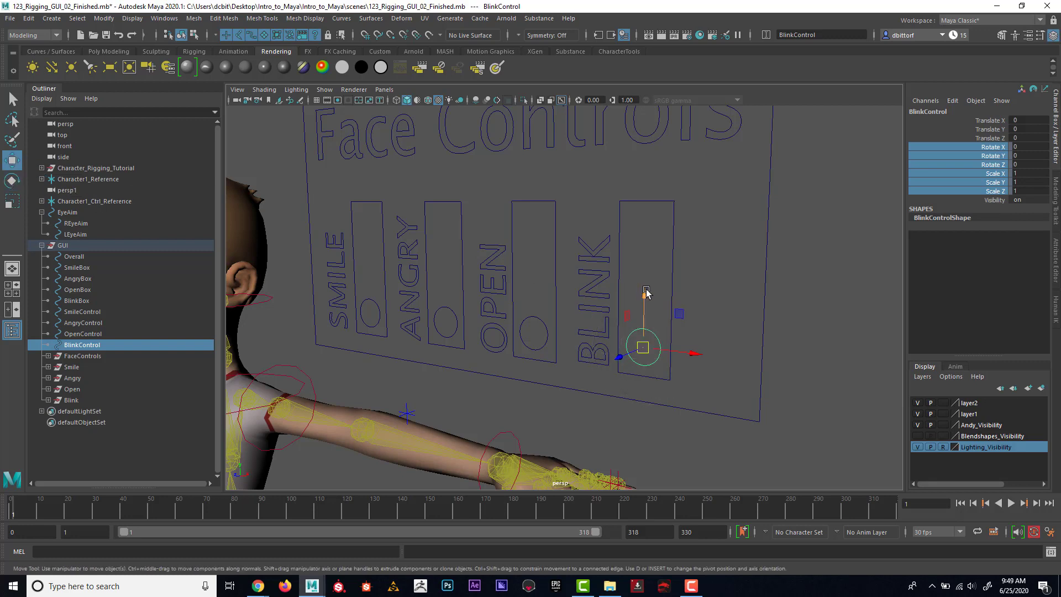
pyautogui.moveTo(645, 299)
pyautogui.mouseDown()
pyautogui.moveTo(646, 199)
pyautogui.moveTo(648, 315)
pyautogui.mouseUp()
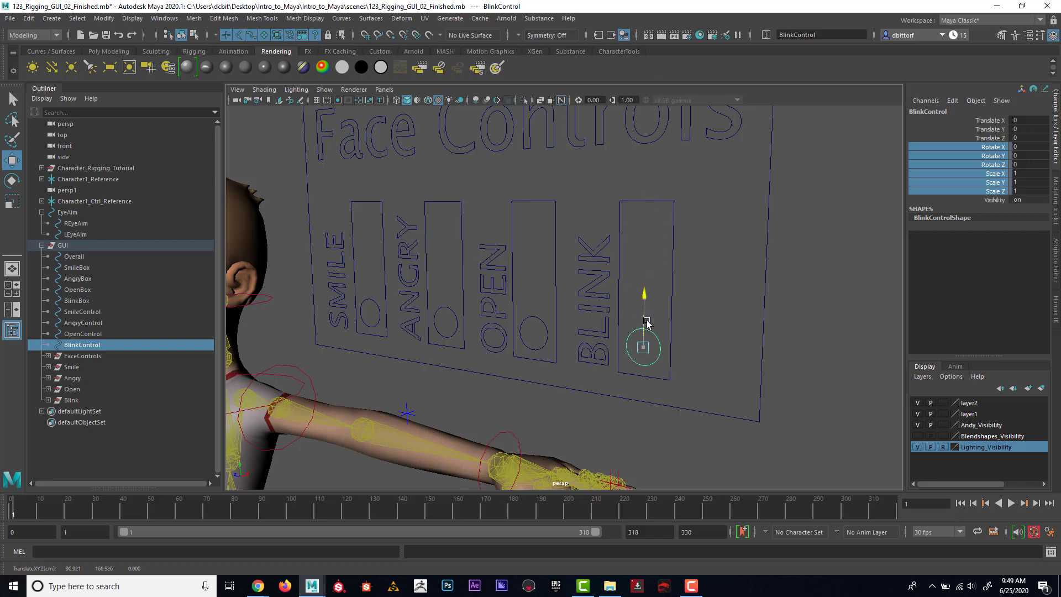
# Step: Lock Translate Z and Translate X on the Blink control, then verify its vertical slide
pyautogui.click(992, 138)
pyautogui.rightClick(999, 142)
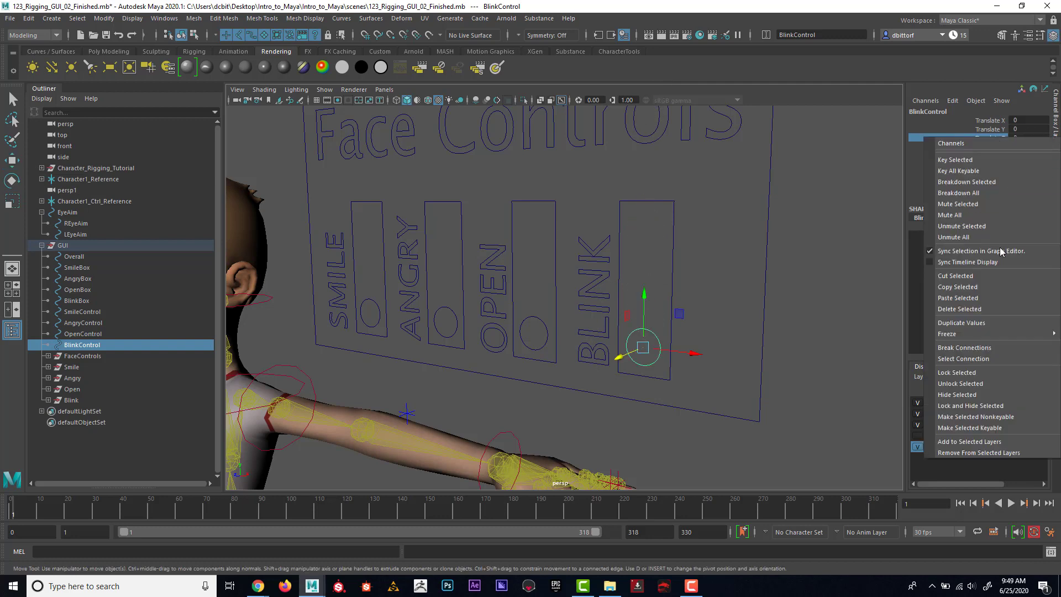
pyautogui.click(1006, 374)
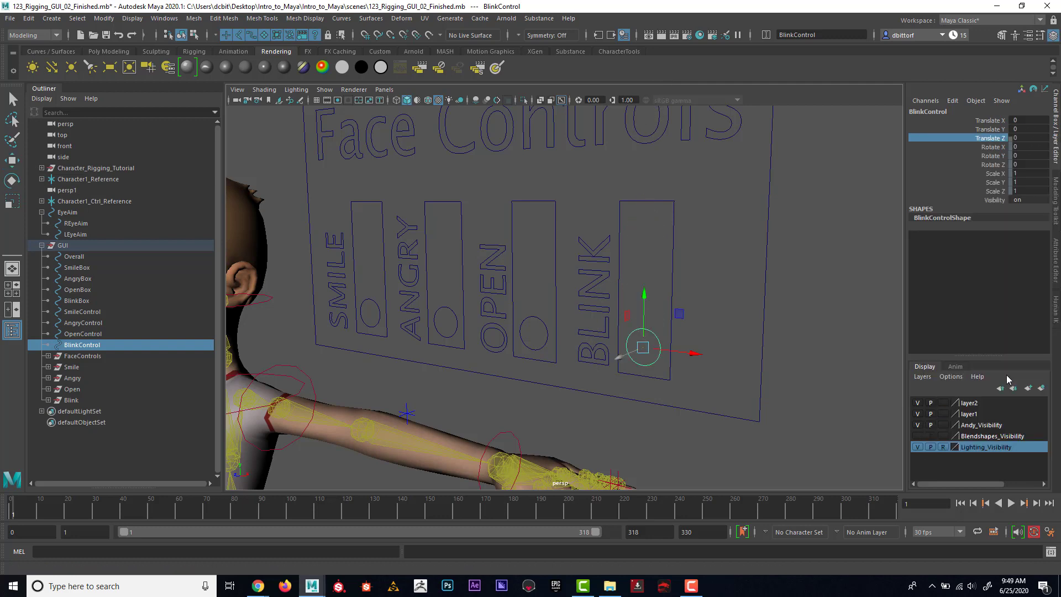
pyautogui.click(1000, 120)
pyautogui.rightClick(997, 119)
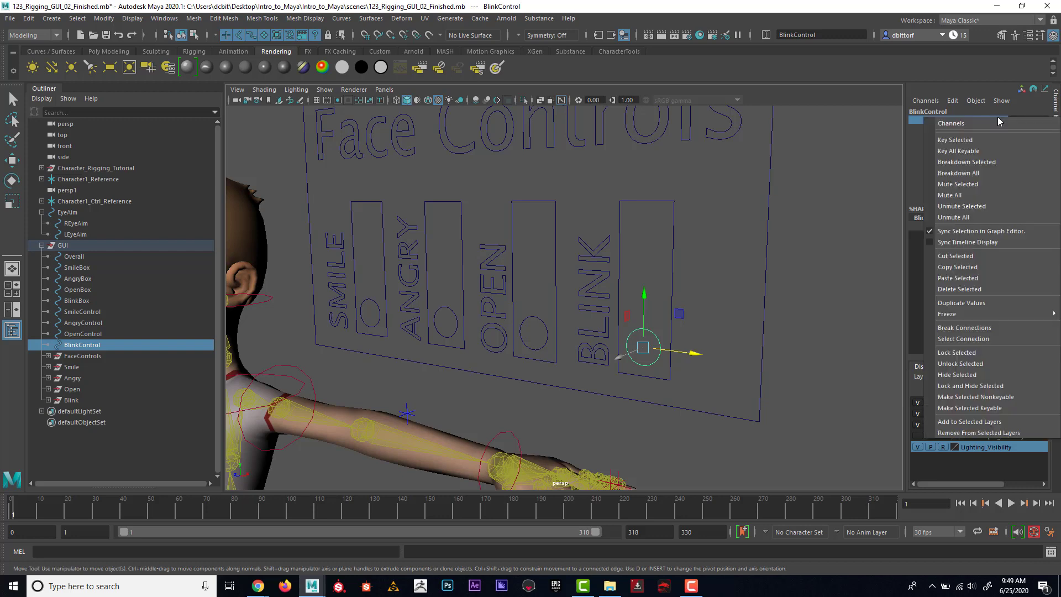
pyautogui.click(998, 355)
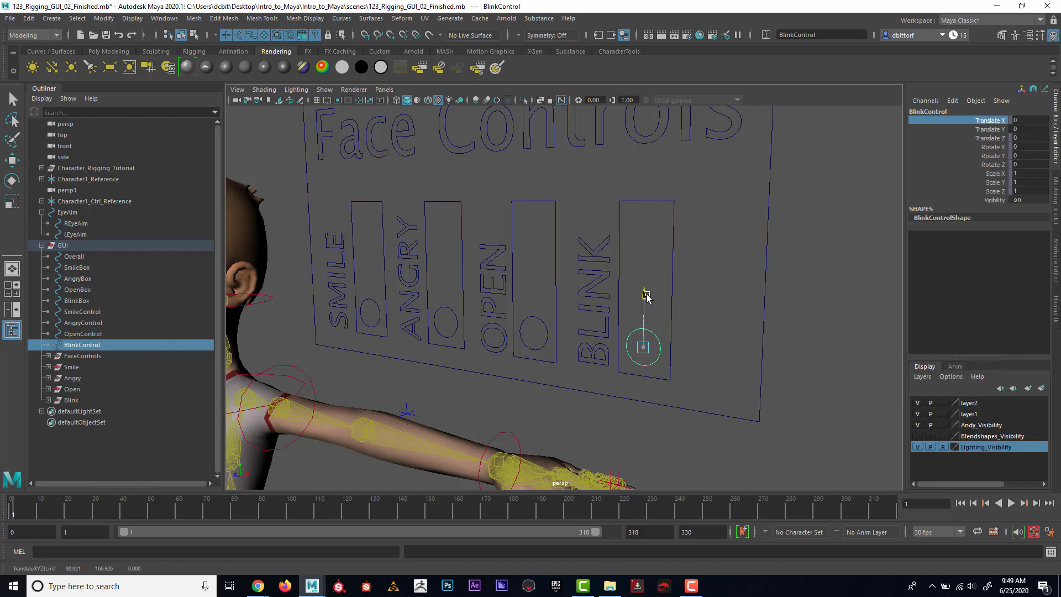
pyautogui.moveTo(647, 296)
pyautogui.mouseDown()
pyautogui.moveTo(646, 177)
pyautogui.moveTo(646, 299)
pyautogui.mouseUp()
pyautogui.keyDown('alt'); pyautogui.moveTo(588, 344); pyautogui.dragTo(447, 306); pyautogui.keyUp('alt')
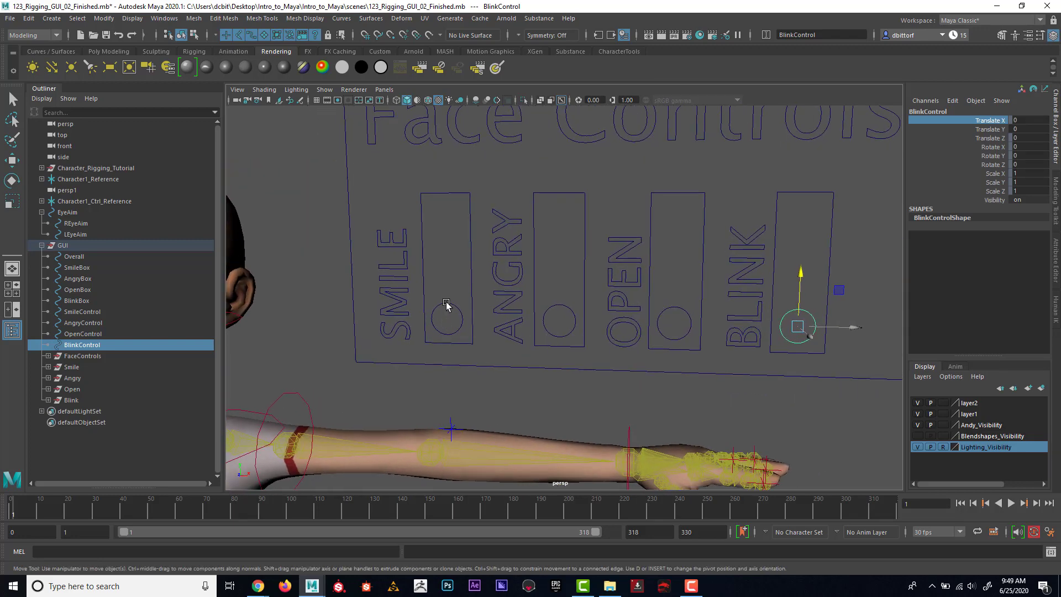
pyautogui.click(446, 304)
# Step: Lock and hide every Smile control channel except Translate Y and Visibility
pyautogui.rightClick(999, 121)
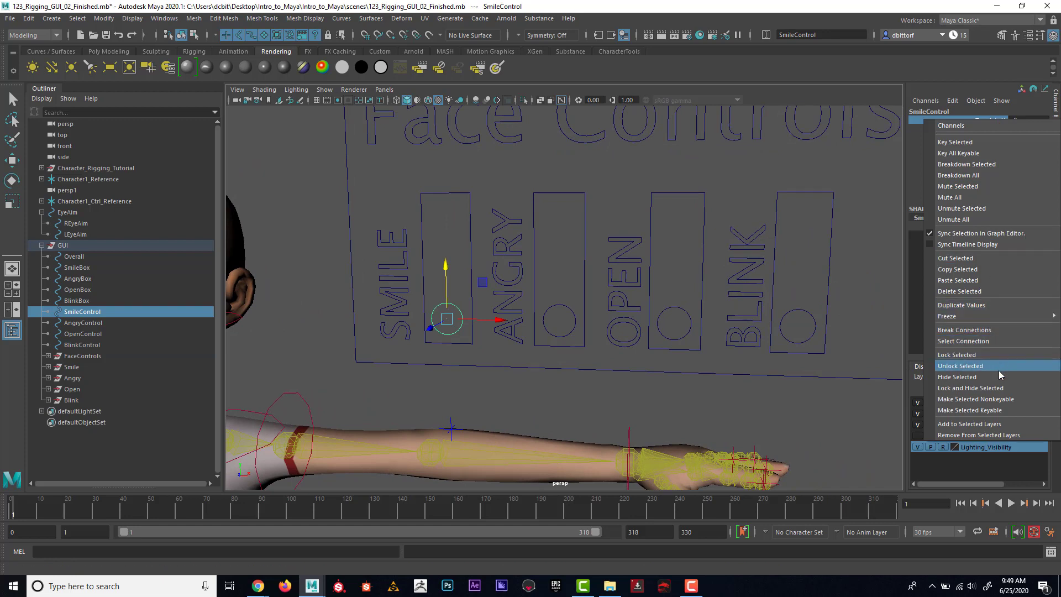
pyautogui.click(1000, 388)
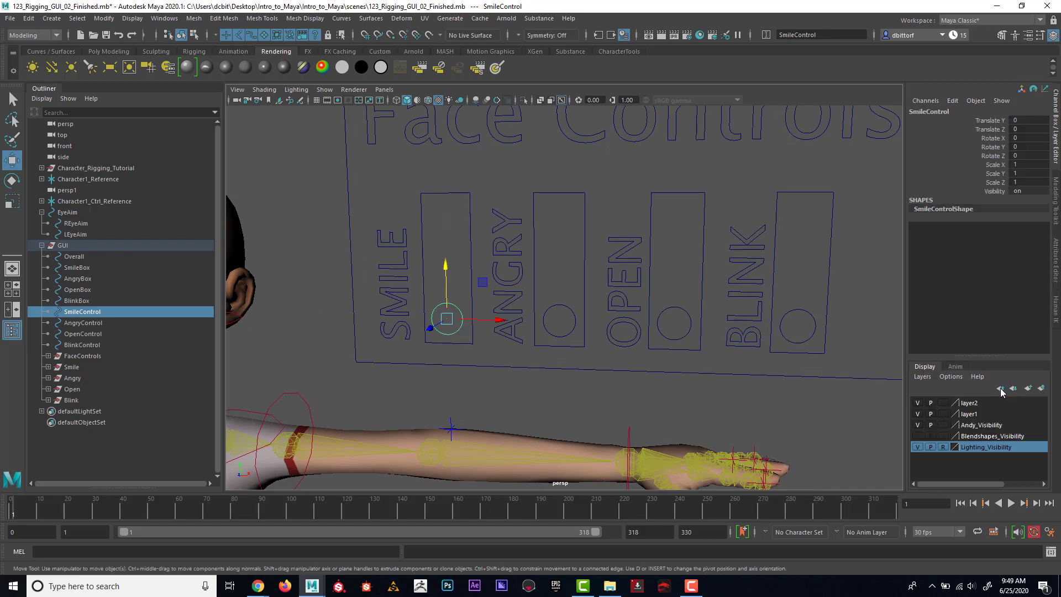
pyautogui.moveTo(999, 130); pyautogui.dragTo(1002, 182)
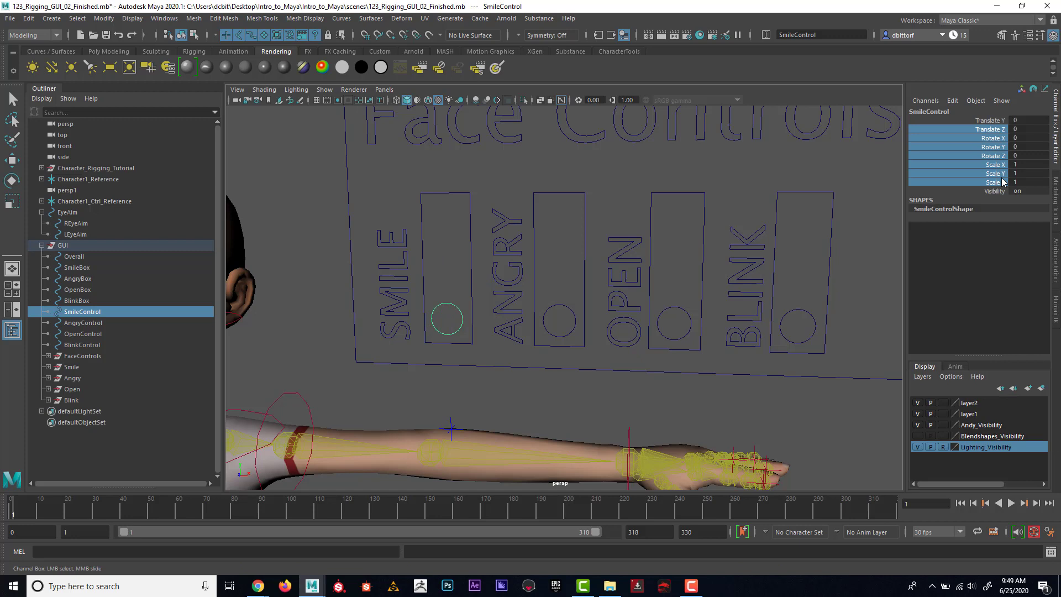
pyautogui.rightClick(993, 143)
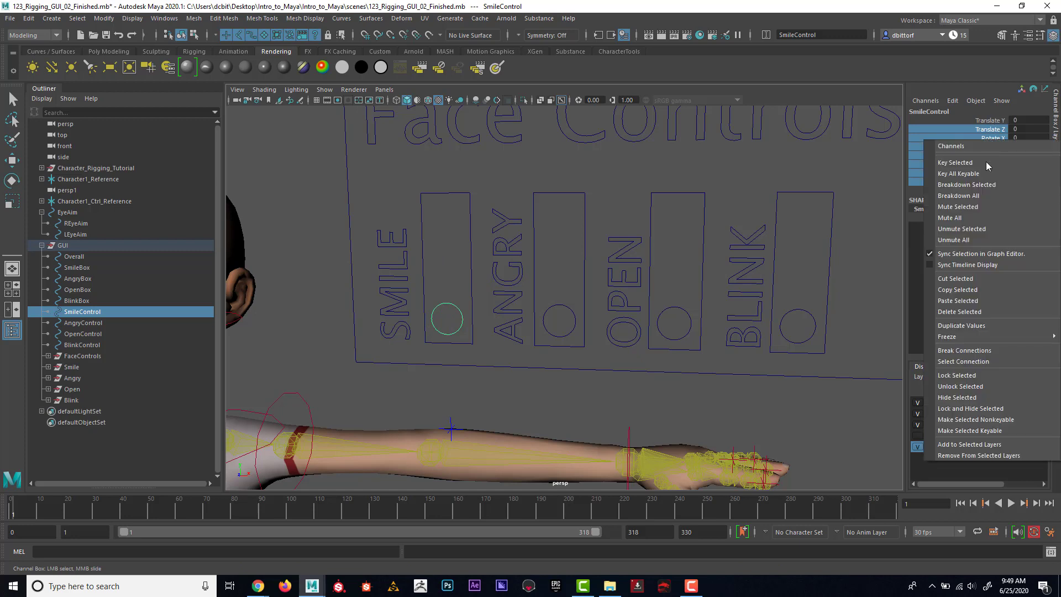
pyautogui.click(988, 410)
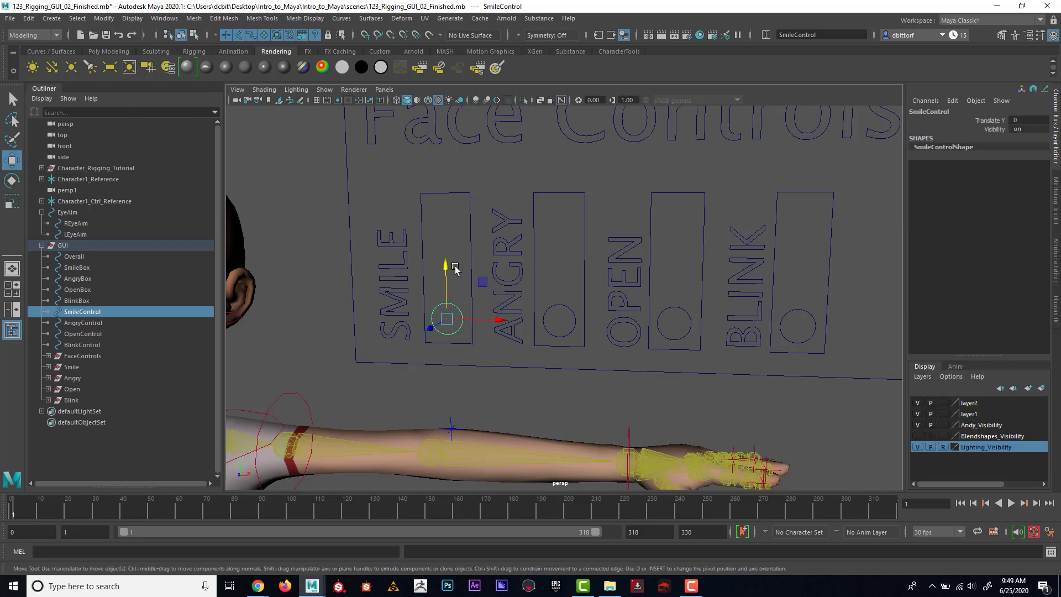
pyautogui.moveTo(445, 264); pyautogui.dragTo(456, 320)
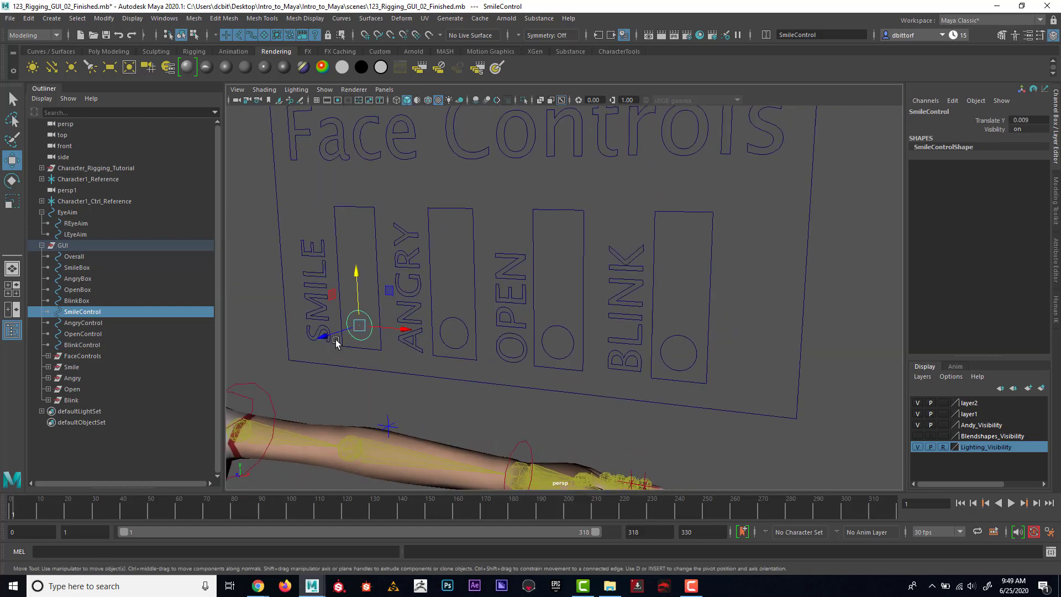
# Step: Lock and hide Translate X and Translate Z through Scale Z on the Angry control
pyautogui.click(456, 321)
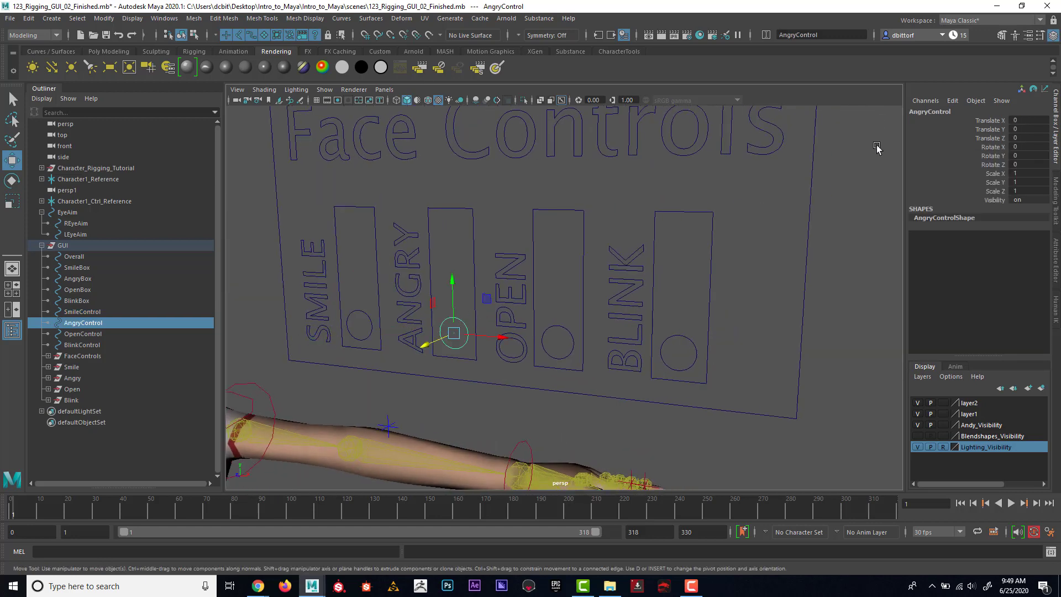
pyautogui.click(995, 121)
pyautogui.keyDown('ctrl'); pyautogui.moveTo(992, 139); pyautogui.dragTo(995, 191); pyautogui.keyUp('ctrl')
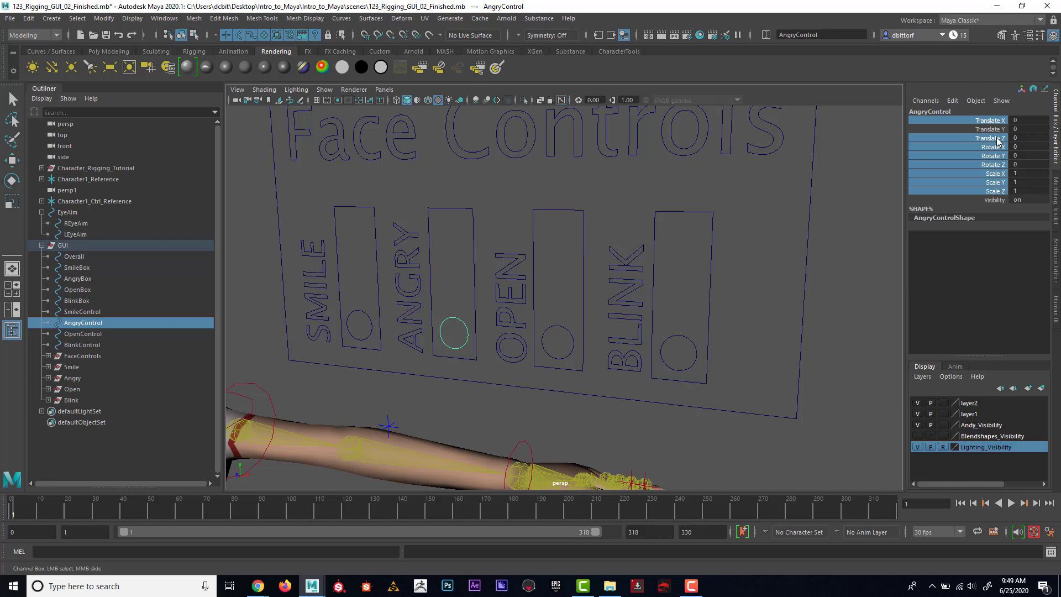
pyautogui.rightClick(998, 167)
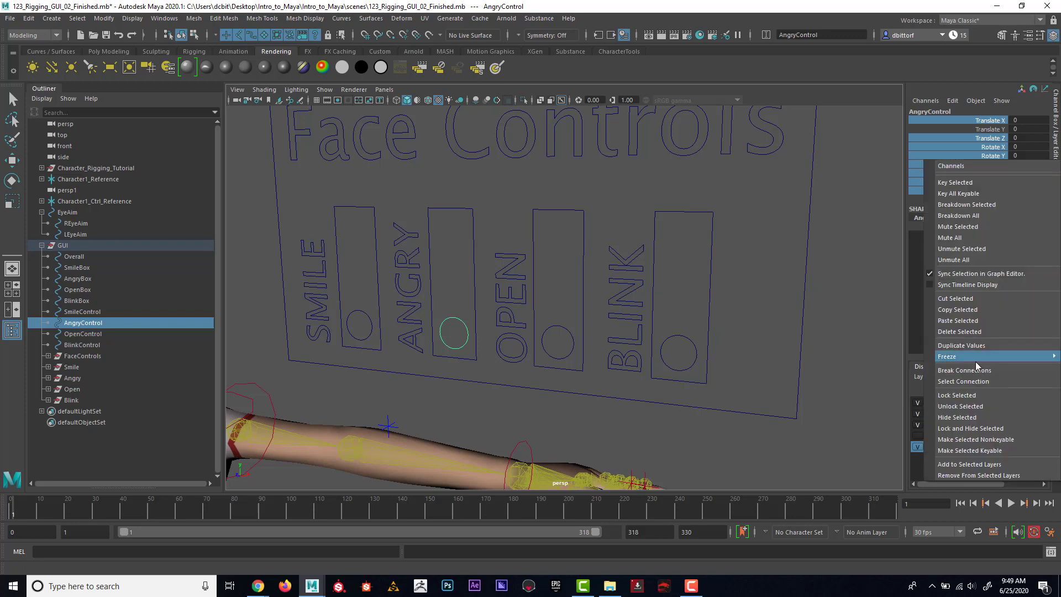
pyautogui.click(987, 420)
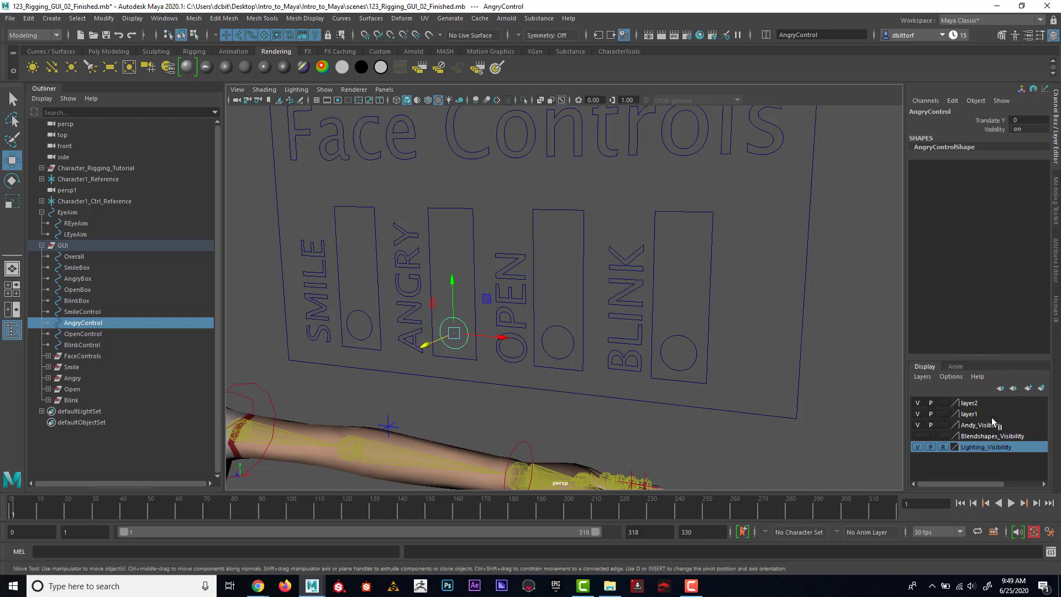
# Step: Lock and hide all Open control channels except Translate Y and Visibility
pyautogui.click(558, 326)
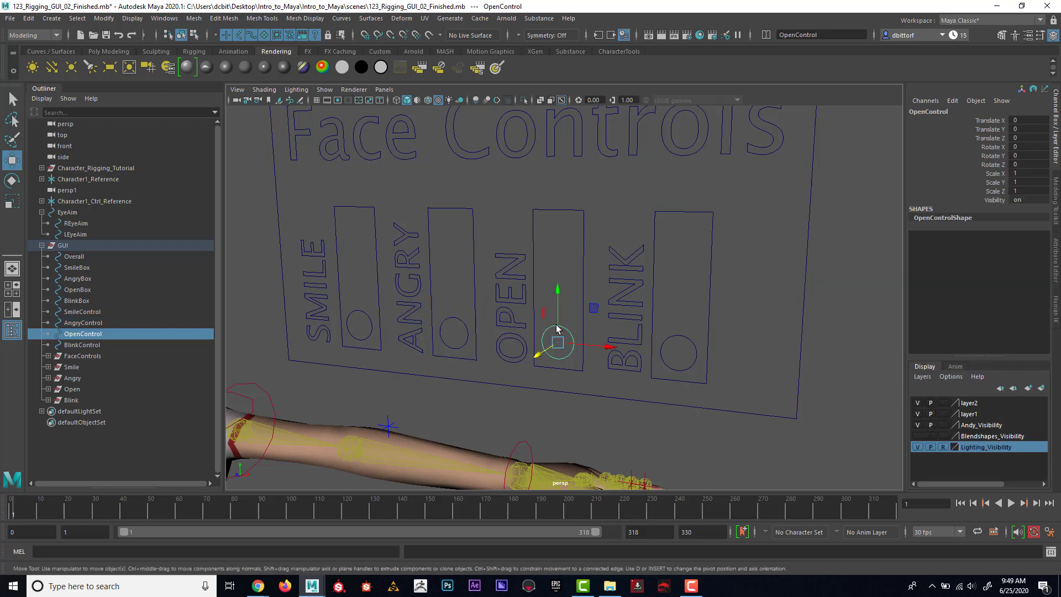
pyautogui.click(994, 120)
pyautogui.keyDown('ctrl'); pyautogui.moveTo(992, 138); pyautogui.dragTo(992, 191); pyautogui.keyUp('ctrl')
pyautogui.rightClick(994, 183)
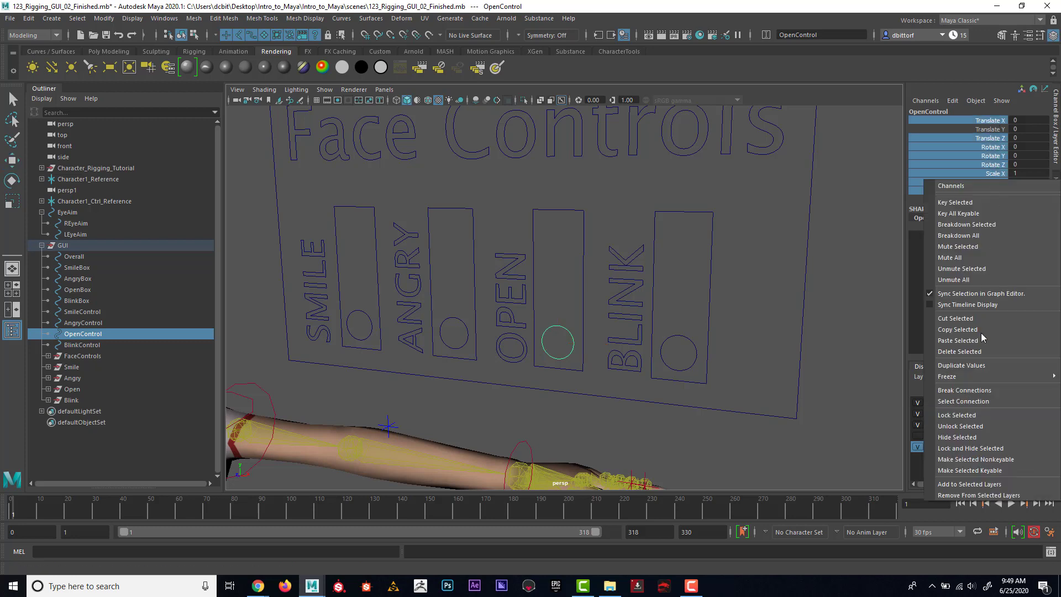
pyautogui.click(993, 445)
pyautogui.press('w')
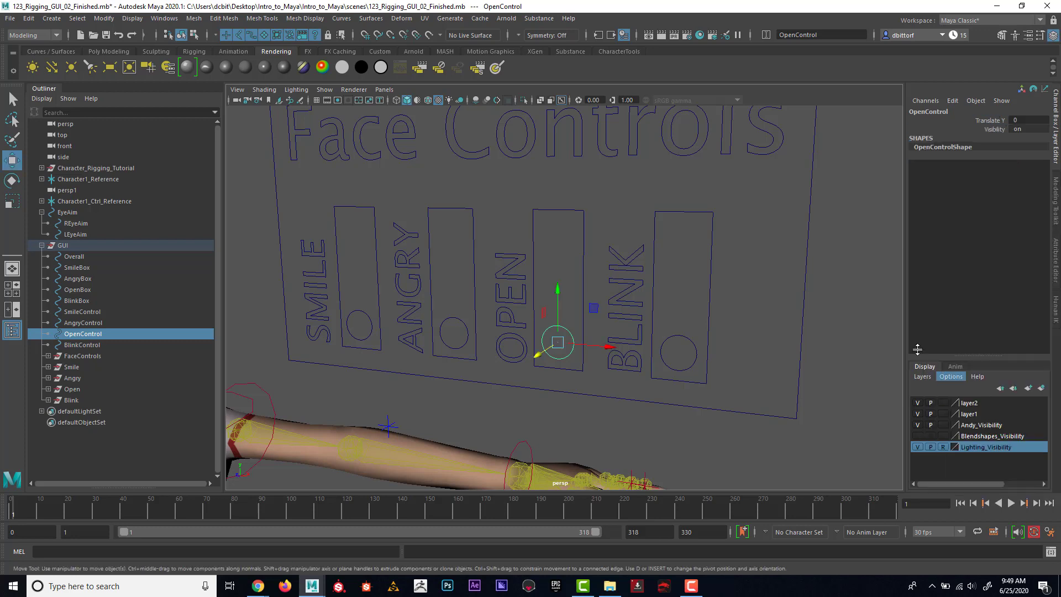
# Step: Lock and hide Translate Z through Scale Z and Translate X on the Blink control
pyautogui.click(687, 336)
pyautogui.moveTo(1001, 138); pyautogui.dragTo(1001, 194)
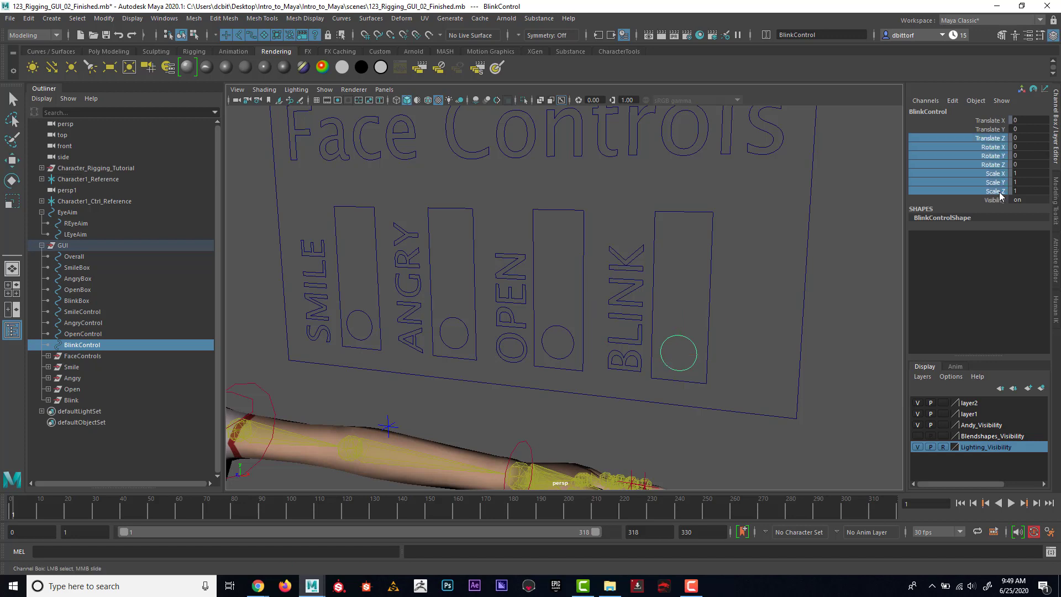
pyautogui.rightClick(1004, 161)
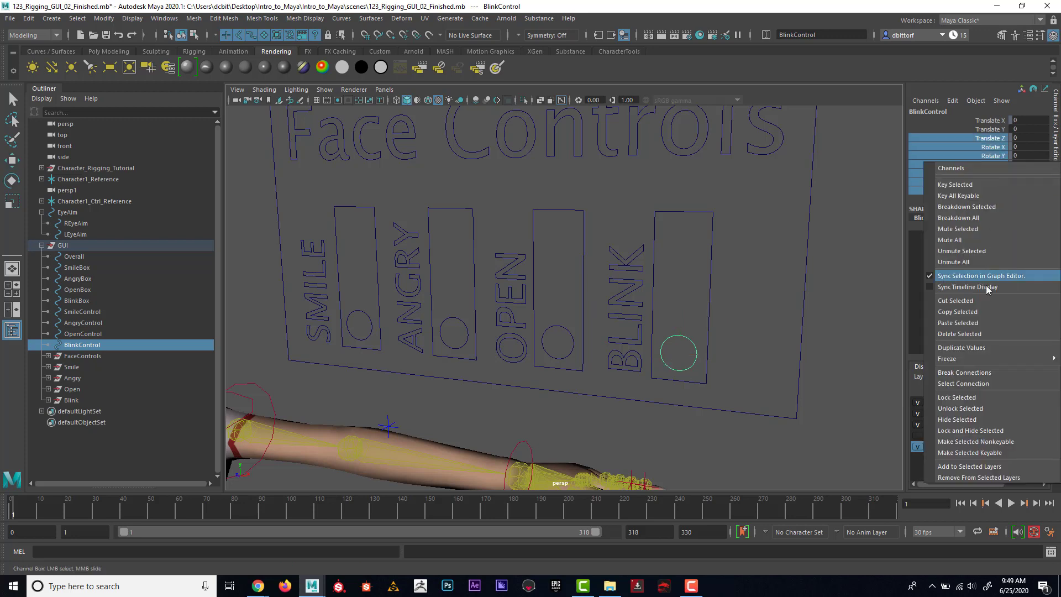
pyautogui.click(997, 417)
pyautogui.press('w')
pyautogui.rightClick(1000, 121)
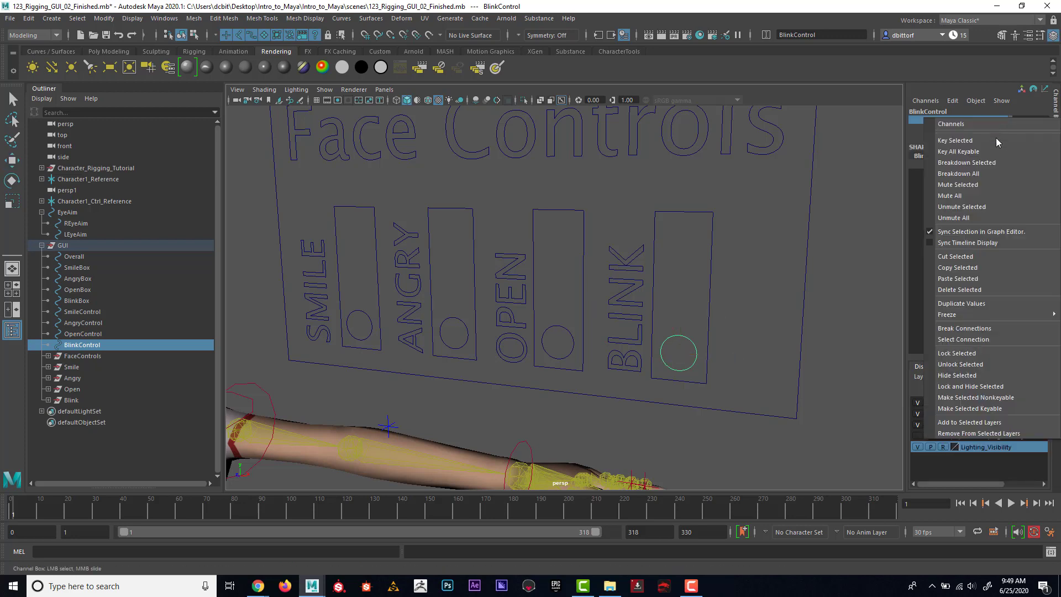
pyautogui.click(1003, 376)
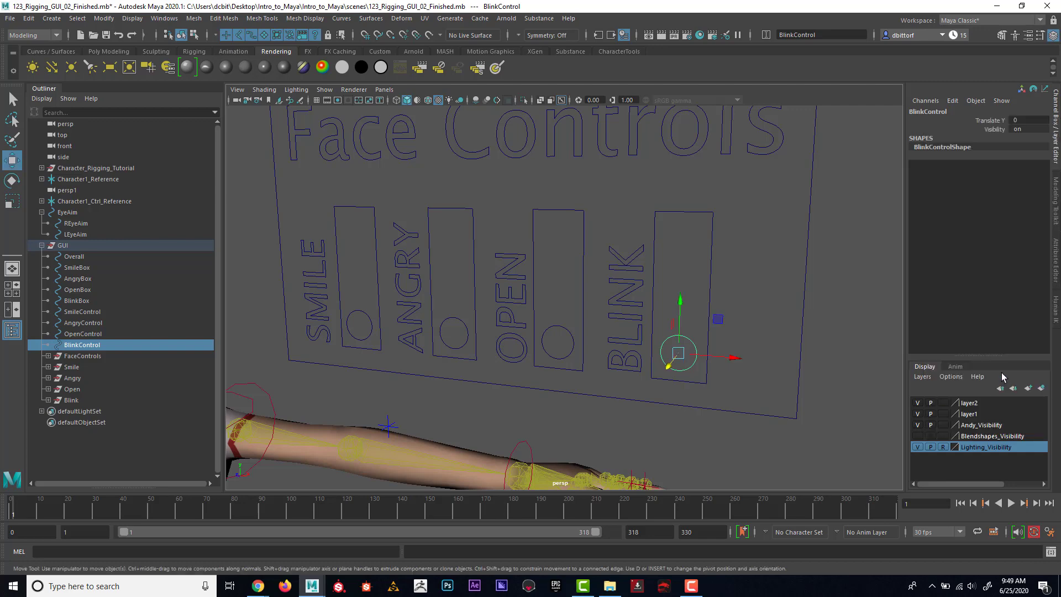
pyautogui.click(680, 307)
pyautogui.scroll(-1, 773, 311)
pyautogui.press('[')
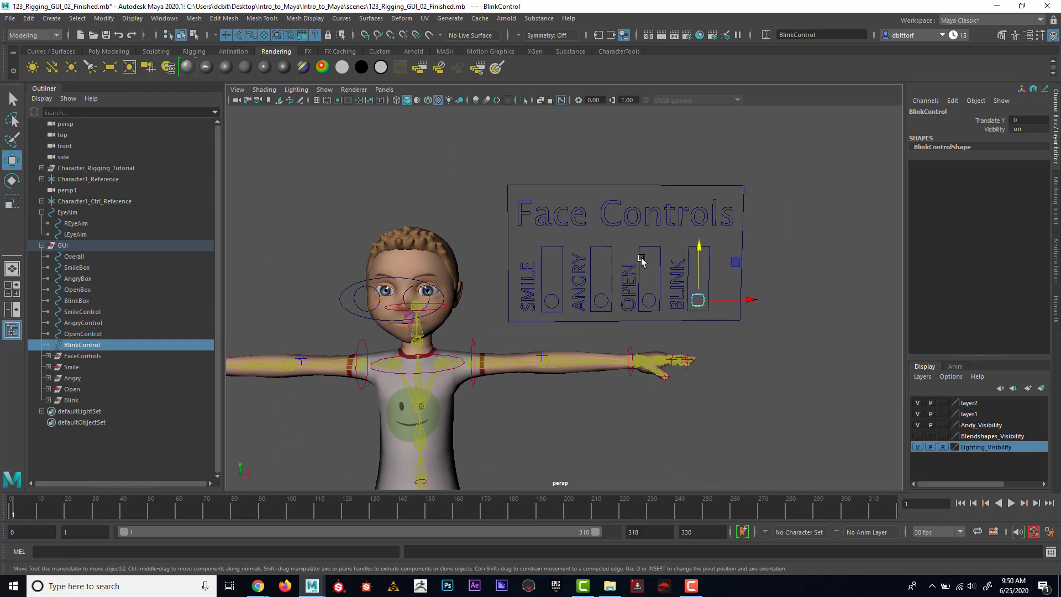
# Step: Marquee-select the Face Controls curves, then deselect the Smile, Angry, Open and Blink circles
pyautogui.click(641, 260)
pyautogui.click(648, 247)
pyautogui.moveTo(652, 241); pyautogui.dragTo(654, 218)
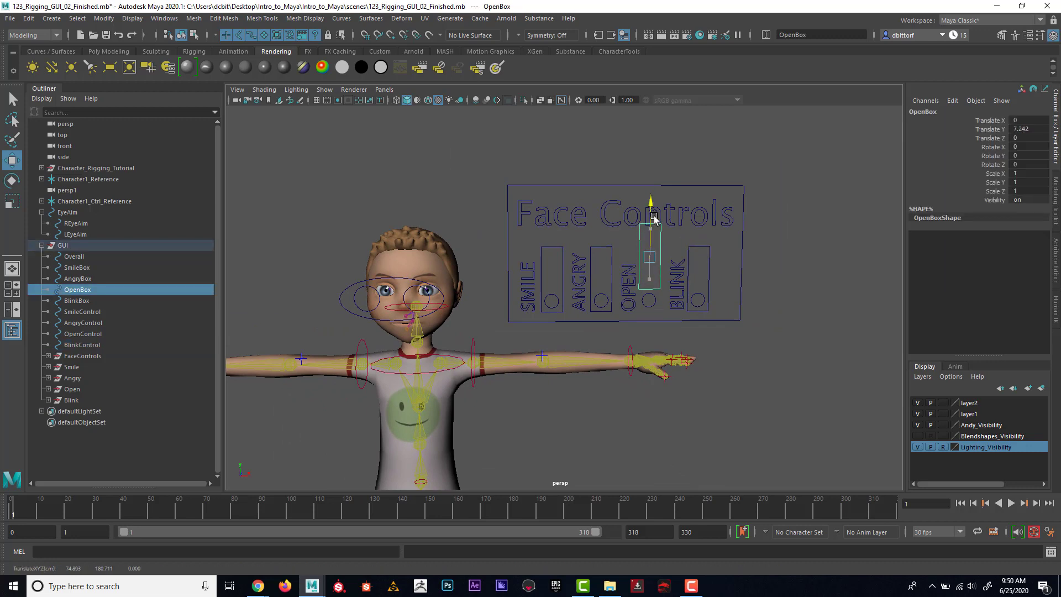
pyautogui.hotkey('ctrl', 'z')
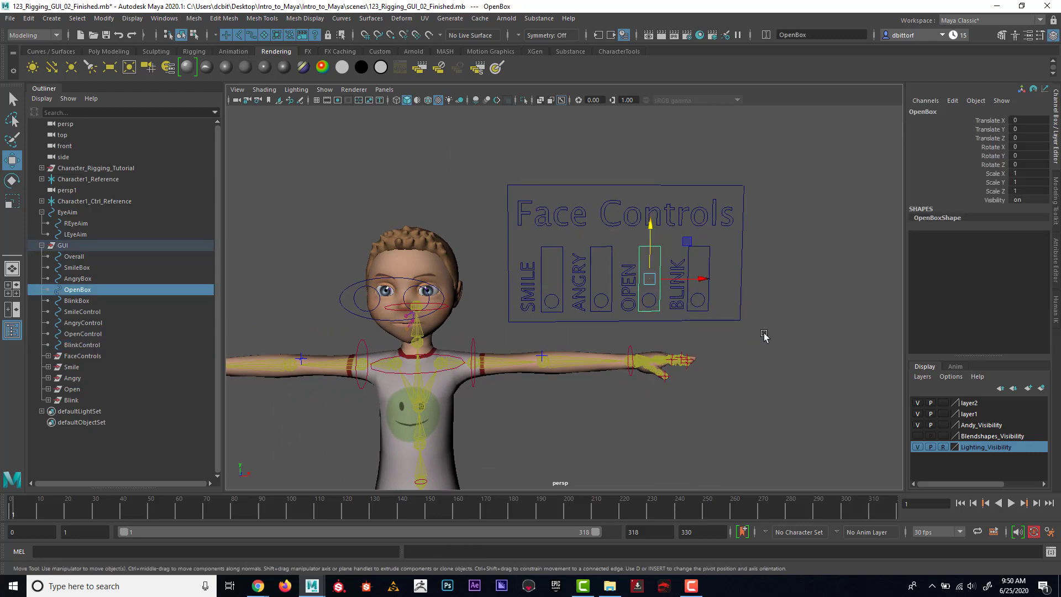
pyautogui.moveTo(765, 336); pyautogui.dragTo(531, 249)
pyautogui.keyDown('ctrl'); pyautogui.click(552, 301); pyautogui.keyUp('ctrl')
pyautogui.keyDown('ctrl'); pyautogui.click(601, 300); pyautogui.keyUp('ctrl')
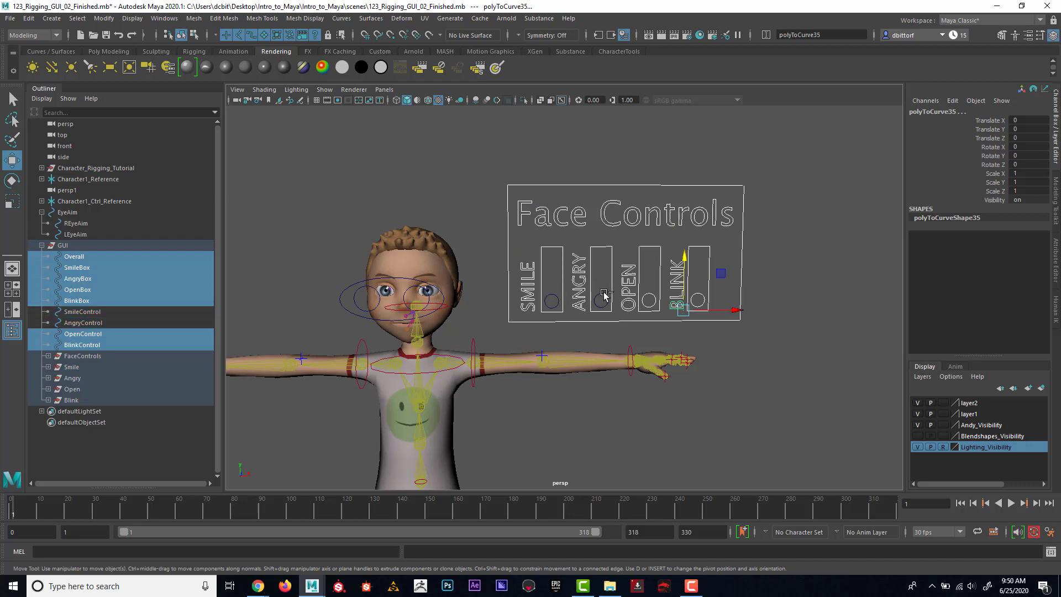
pyautogui.keyDown('ctrl'); pyautogui.click(649, 300); pyautogui.keyUp('ctrl')
pyautogui.keyDown('ctrl'); pyautogui.click(699, 300); pyautogui.keyUp('ctrl')
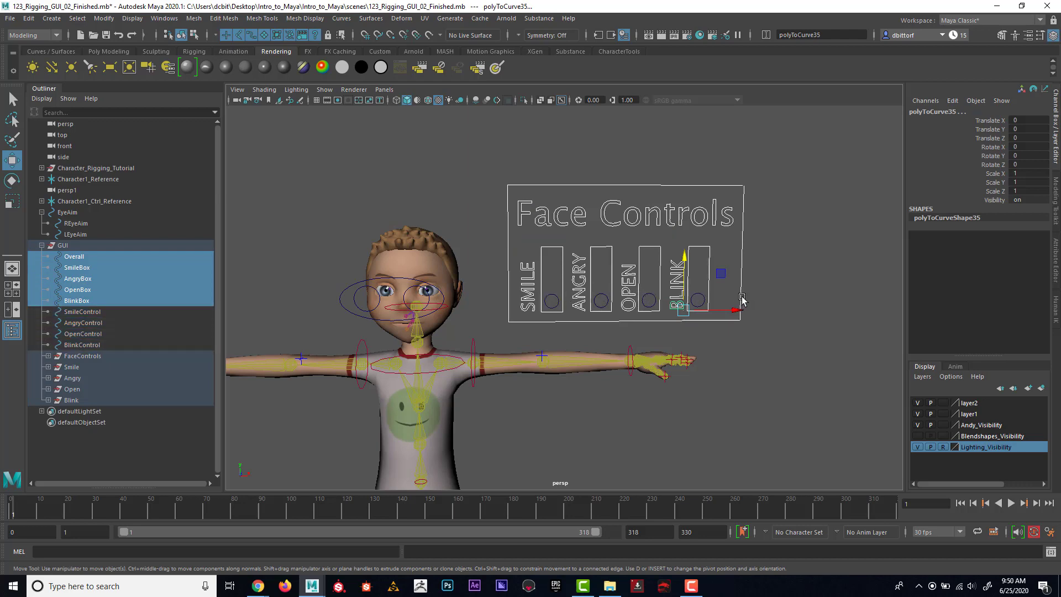
pyautogui.keyDown('alt'); pyautogui.moveTo(742, 299); pyautogui.dragTo(939, 381); pyautogui.keyUp('alt')
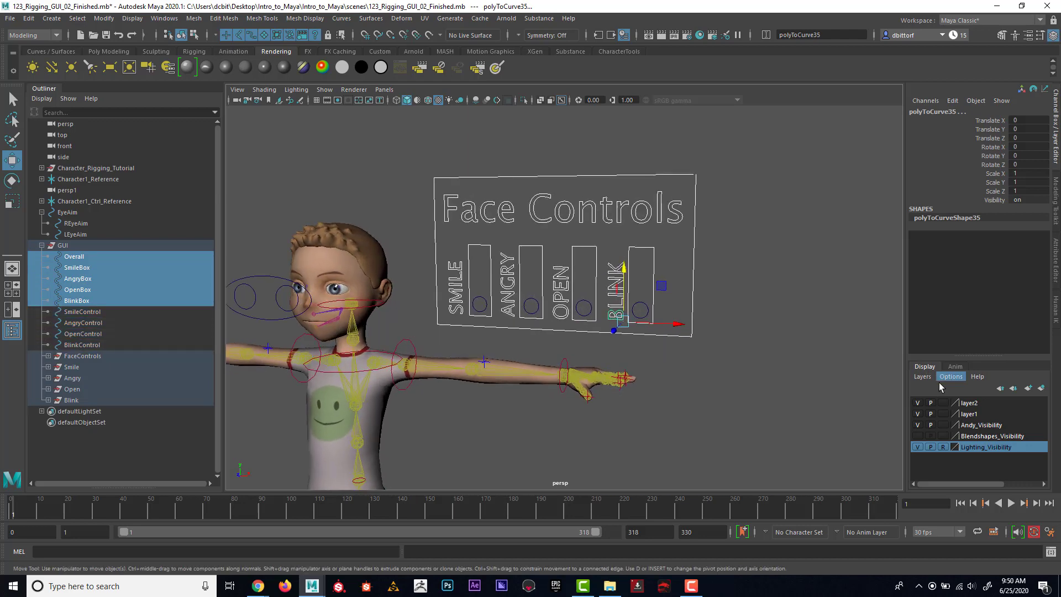
# Step: Create a new display layer from the selected board curves and name it GUI_Visibility
pyautogui.click(1042, 390)
pyautogui.doubleClick(972, 403)
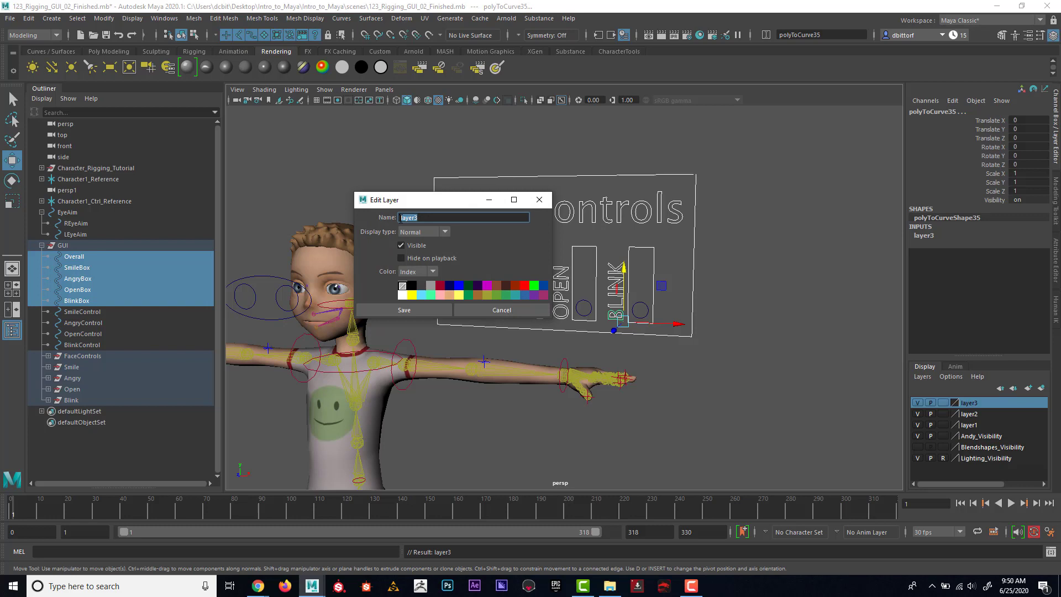
pyautogui.press('Return')
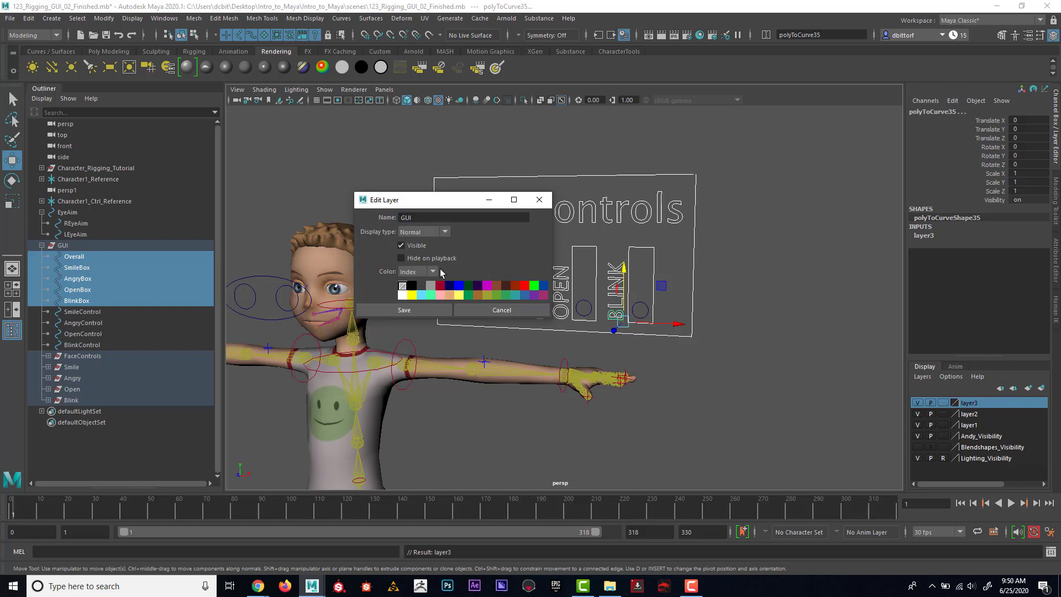
pyautogui.click(404, 310)
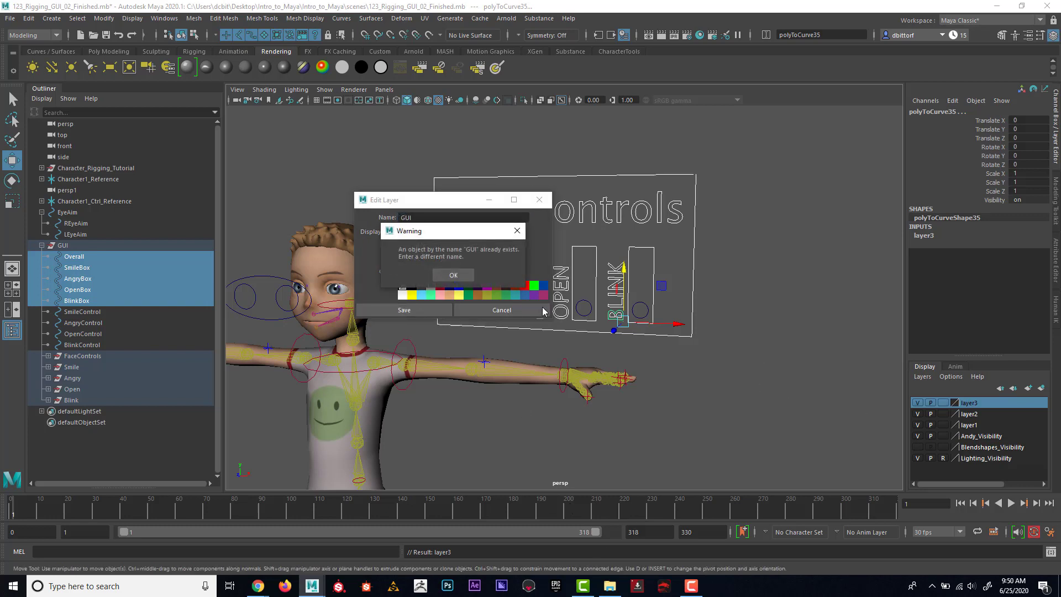
pyautogui.click(459, 277)
pyautogui.click(431, 220)
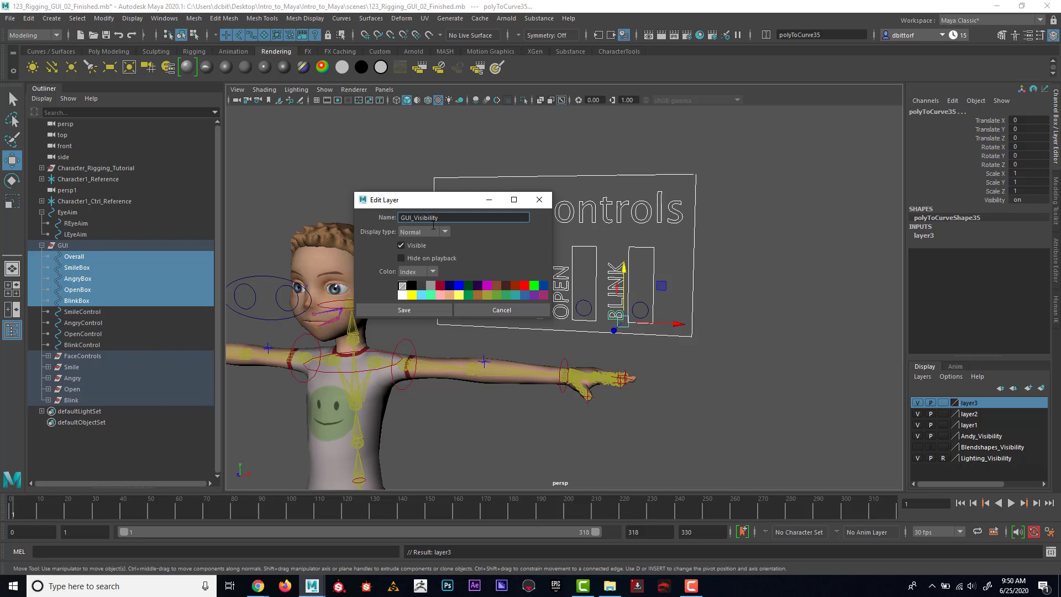
pyautogui.write('_Visibility')
pyautogui.click(404, 310)
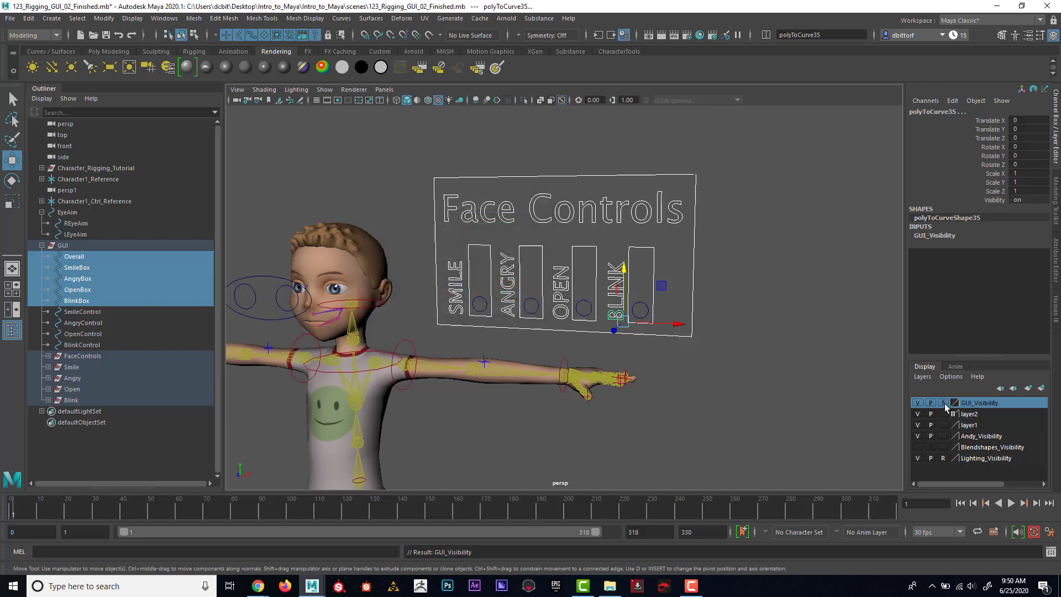
# Step: Select the Blink, Open, then Smile circles and bring up SmileControl's attribute panel
pyautogui.click(766, 346)
pyautogui.click(645, 306)
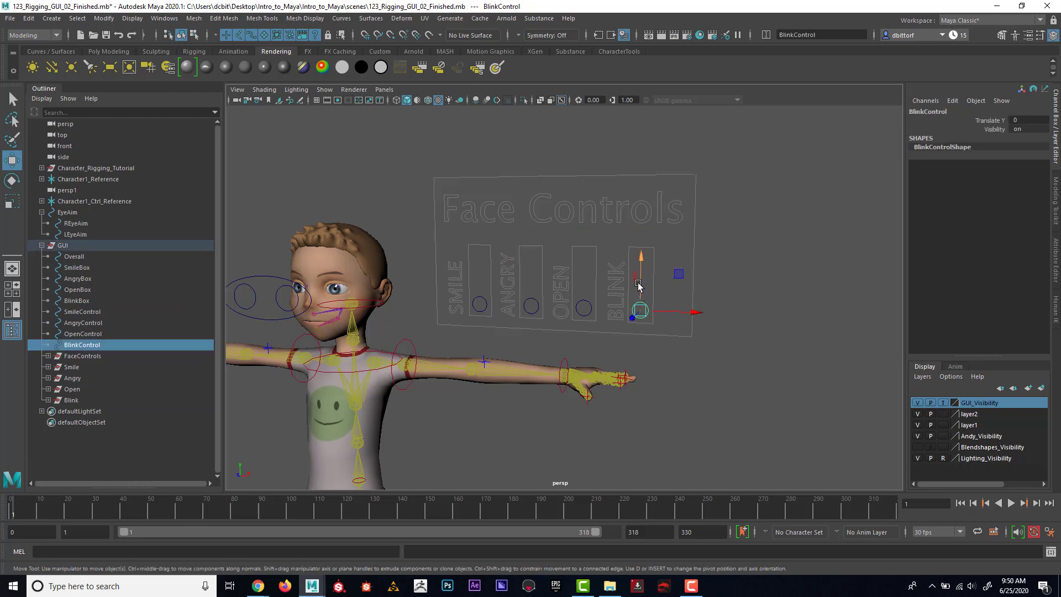
pyautogui.click(586, 307)
pyautogui.click(475, 301)
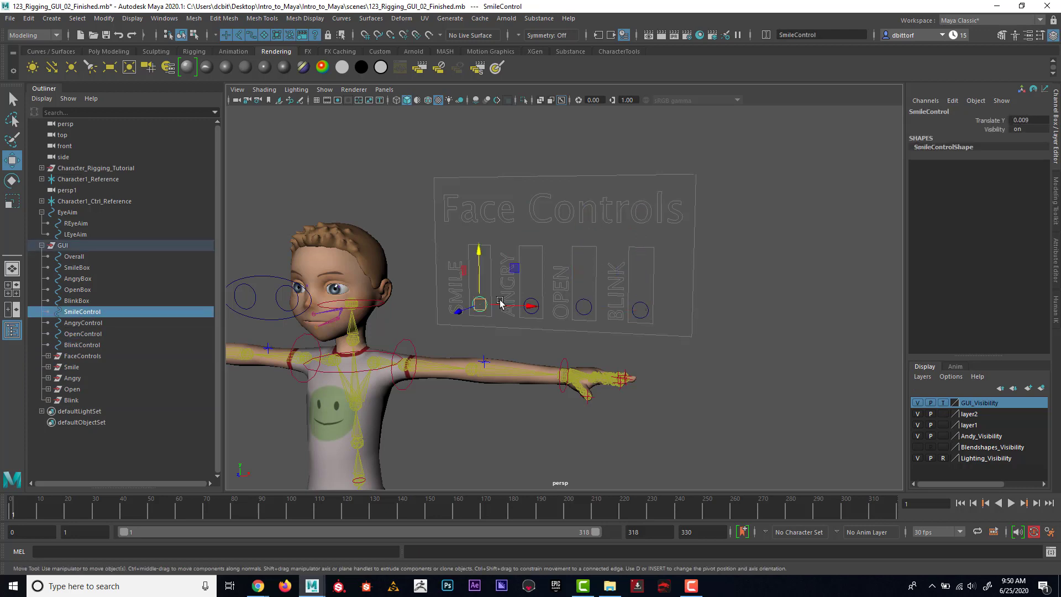
pyautogui.moveTo(522, 309)
pyautogui.keyDown('alt'); pyautogui.mouseDown()
pyautogui.moveTo(573, 316)
pyautogui.moveTo(516, 304)
pyautogui.moveTo(527, 320)
pyautogui.mouseUp(); pyautogui.keyUp('alt')
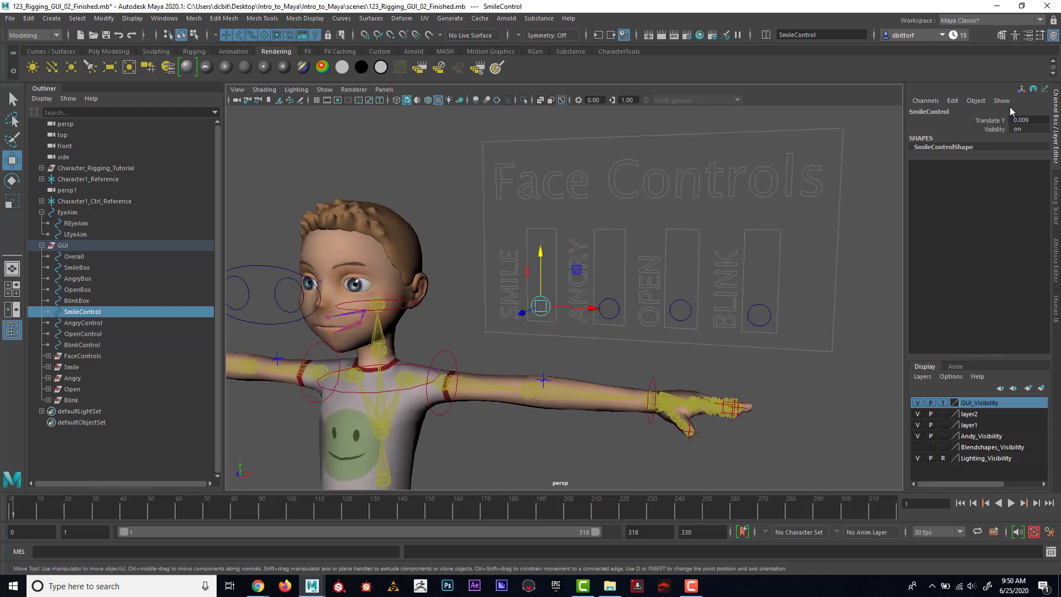
pyautogui.click(1057, 113)
pyautogui.click(1057, 116)
# Step: Enable Drawing Overrides on SmileControl and drag its override colour index to green
pyautogui.click(1057, 259)
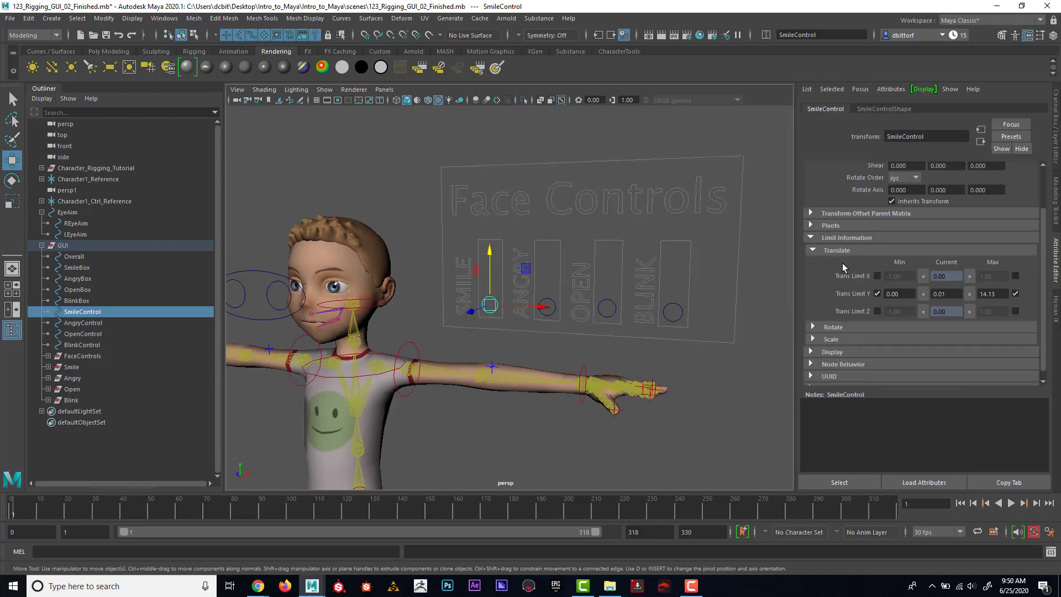
pyautogui.click(813, 250)
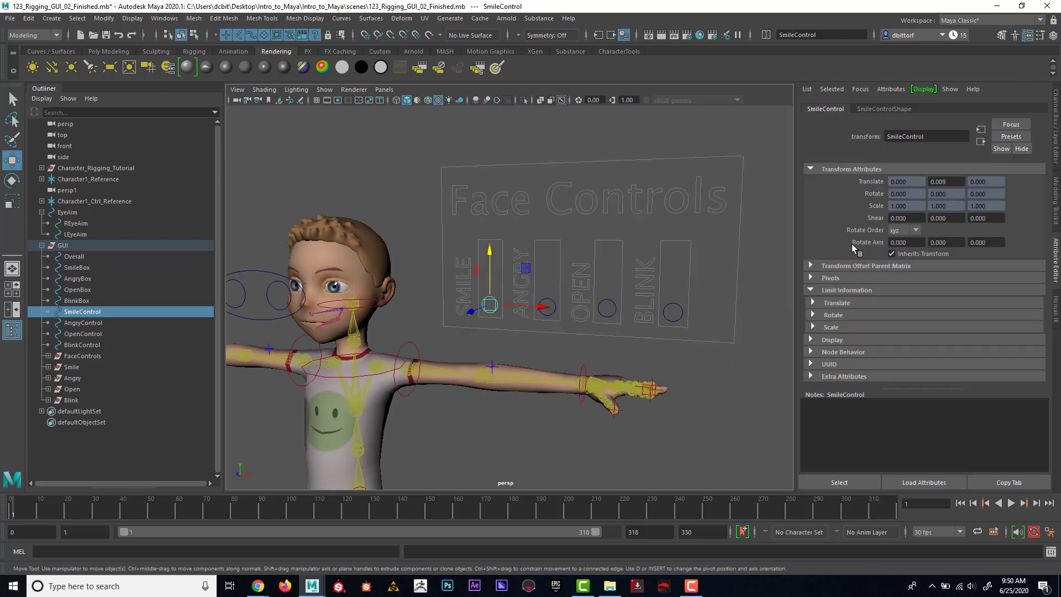
pyautogui.click(811, 339)
pyautogui.scroll(-5, 864, 332)
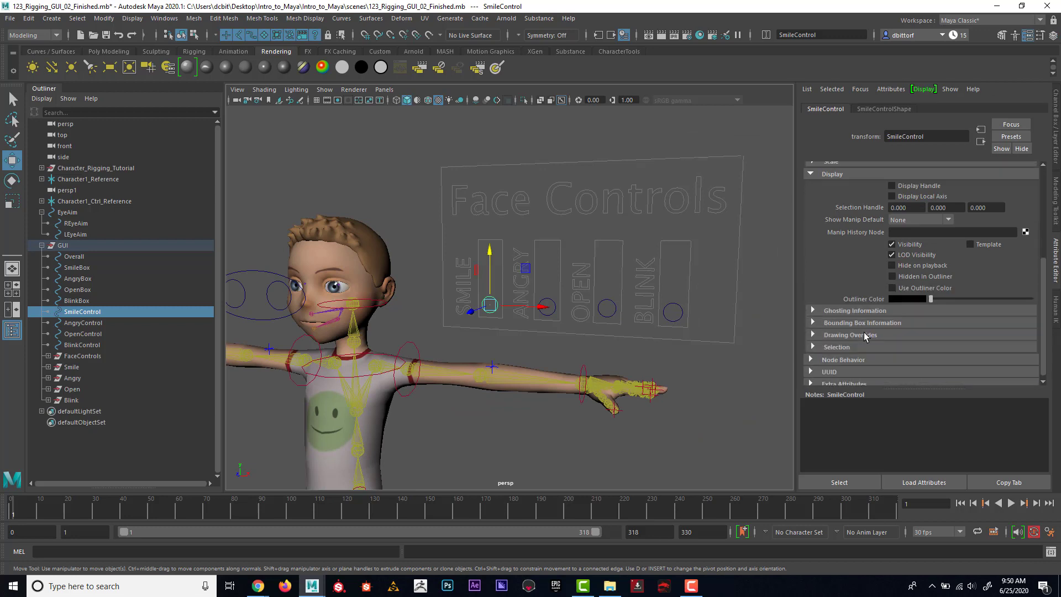
pyautogui.scroll(4, 823, 218)
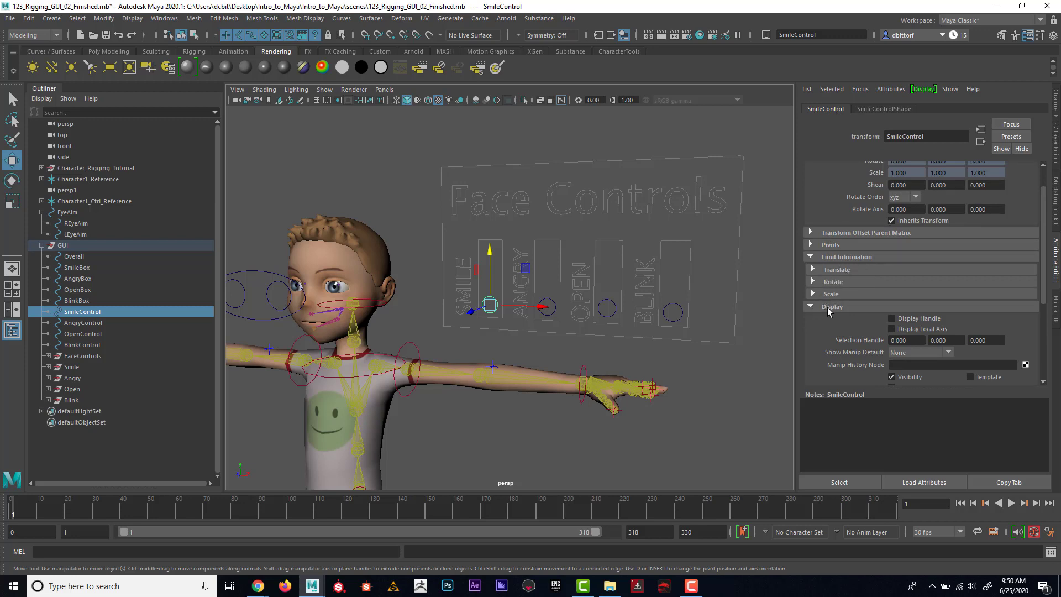
pyautogui.scroll(-5, 827, 307)
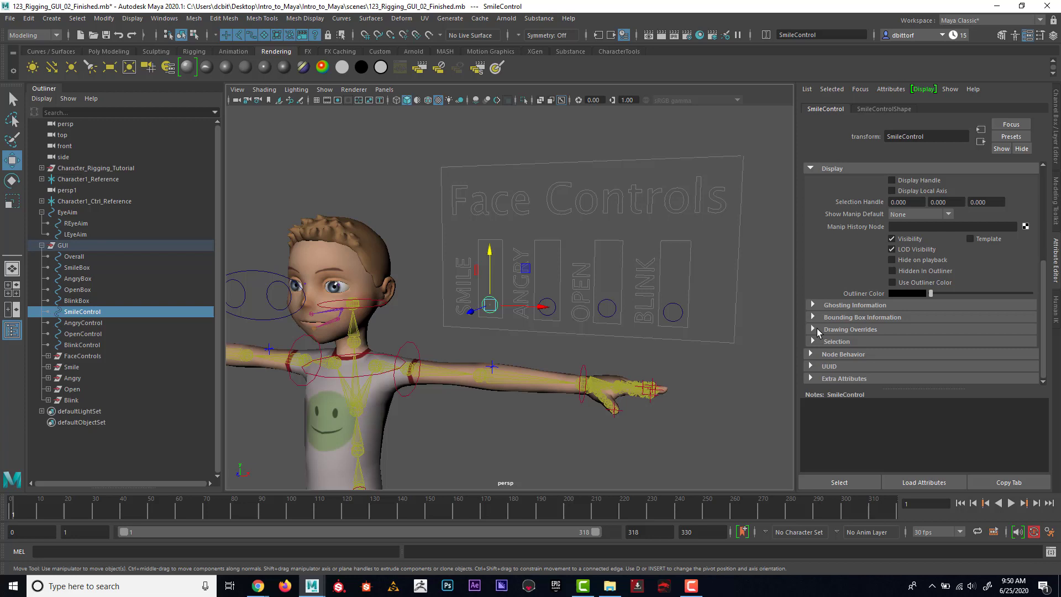
pyautogui.click(812, 328)
pyautogui.scroll(-3, 881, 292)
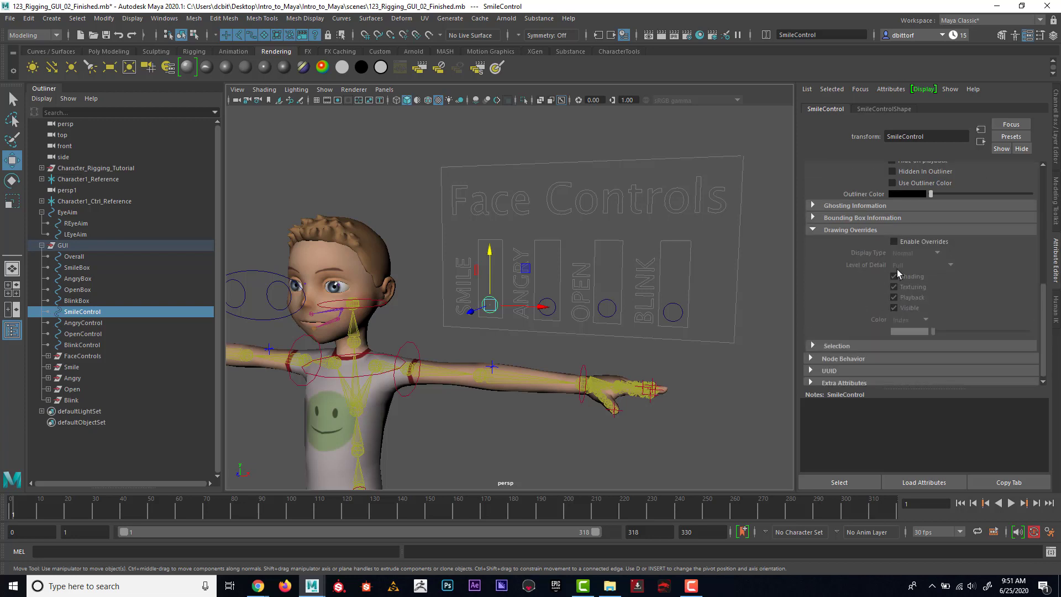
pyautogui.click(894, 242)
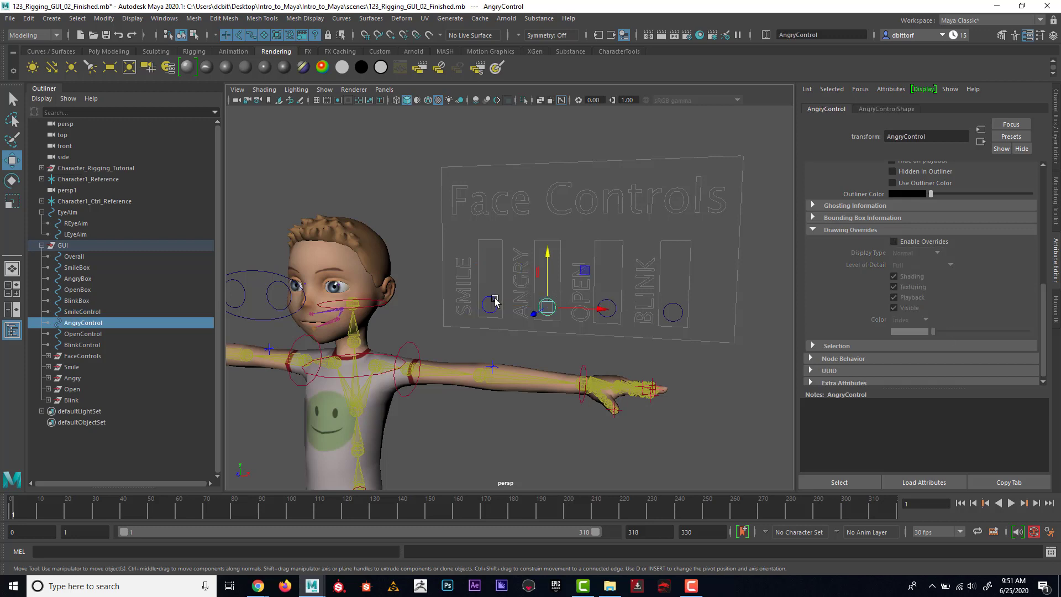
pyautogui.moveTo(950, 331); pyautogui.dragTo(974, 334)
# Step: Enable drawing overrides on AngryControl and set its colour to green
pyautogui.click(550, 303)
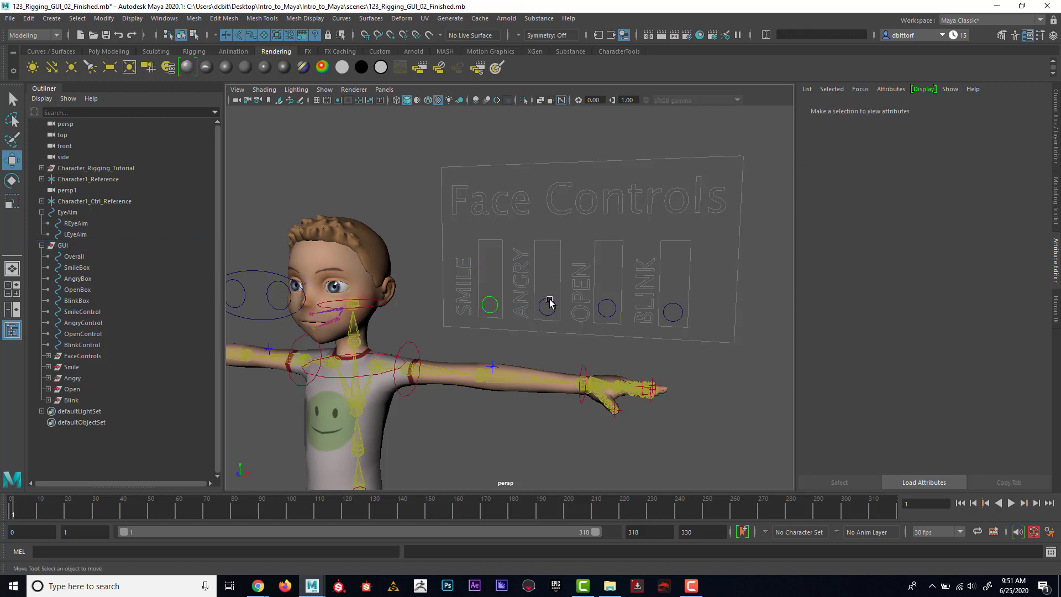
pyautogui.click(550, 303)
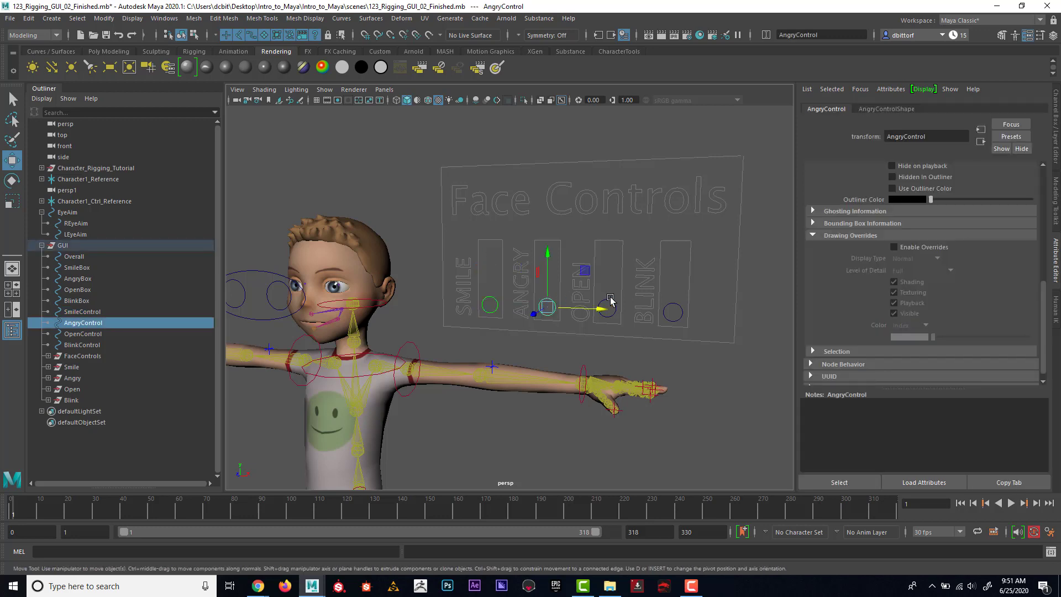
pyautogui.click(894, 247)
pyautogui.click(945, 337)
pyautogui.moveTo(955, 339); pyautogui.dragTo(974, 338)
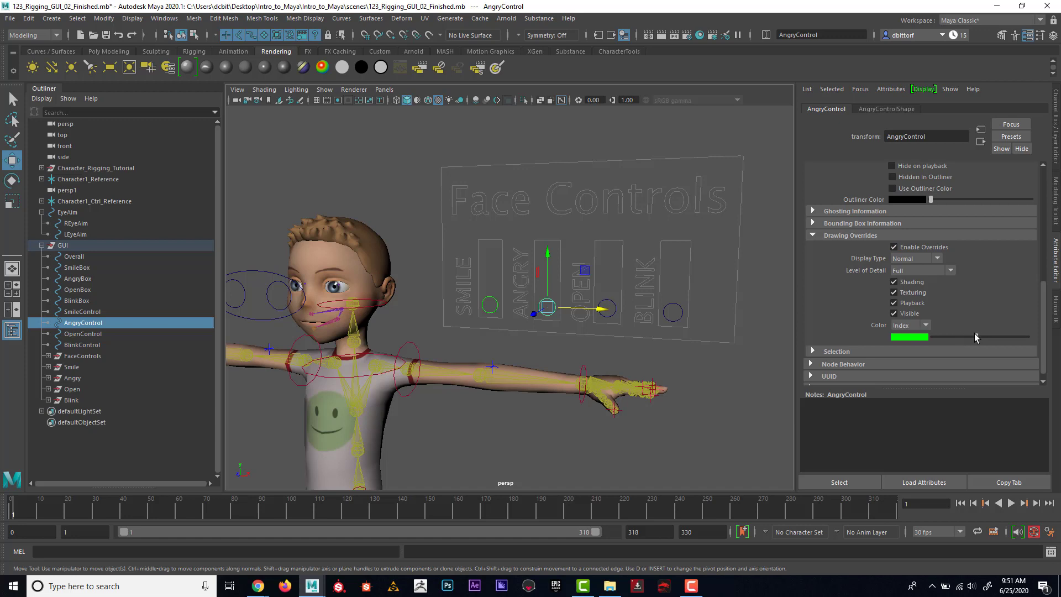
# Step: Enable drawing overrides on BlinkControl and set its colour to green
pyautogui.click(611, 300)
pyautogui.keyDown('shift'); pyautogui.click(680, 308); pyautogui.keyUp('shift')
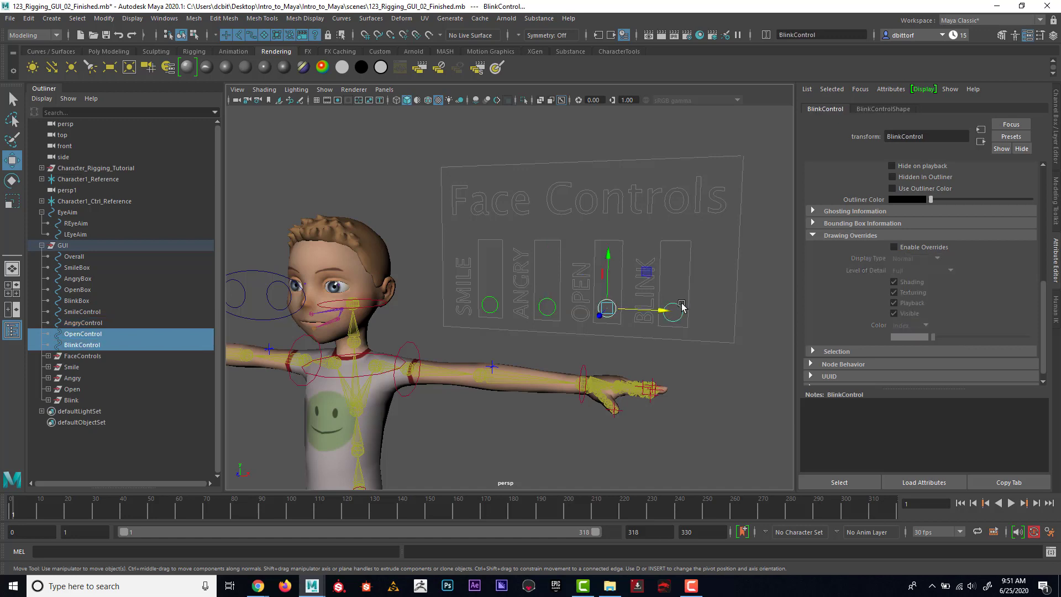
pyautogui.click(894, 247)
pyautogui.click(945, 336)
pyautogui.moveTo(945, 336); pyautogui.dragTo(976, 338)
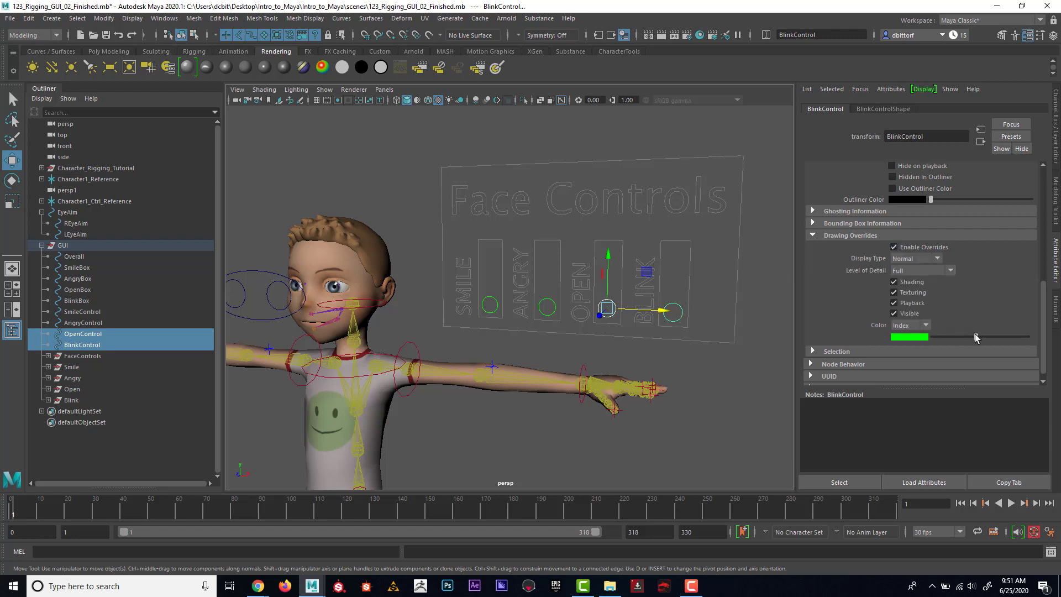
# Step: Enable drawing overrides on OpenControl and set its colour to green
pyautogui.click(756, 266)
pyautogui.click(615, 305)
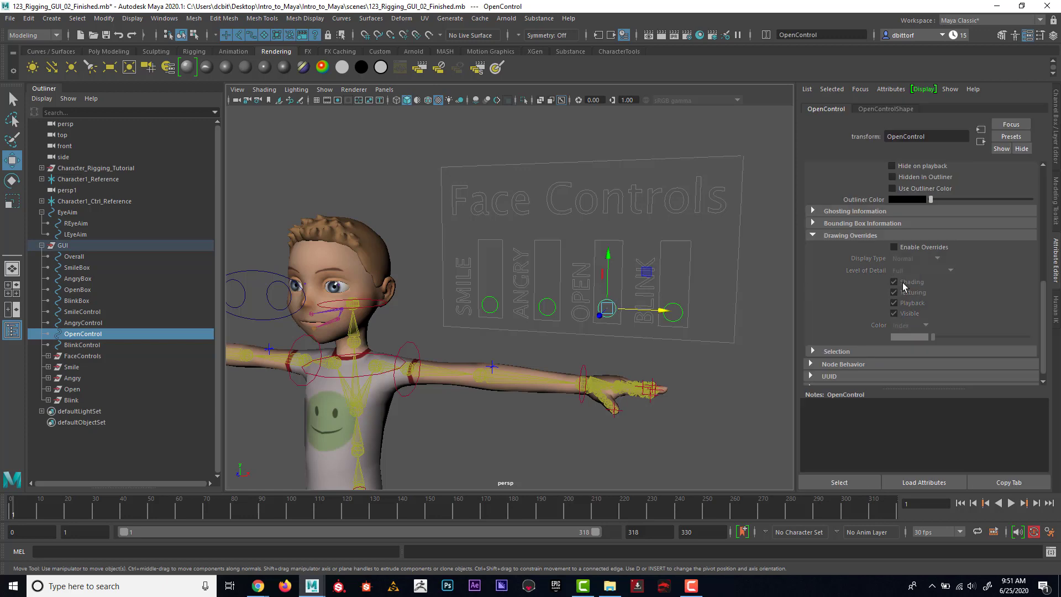
pyautogui.click(894, 247)
pyautogui.moveTo(941, 335); pyautogui.dragTo(974, 336)
# Step: Orbit closer to the character and slide the SMILE circle down its track
pyautogui.click(763, 268)
pyautogui.scroll(-5, 591, 265)
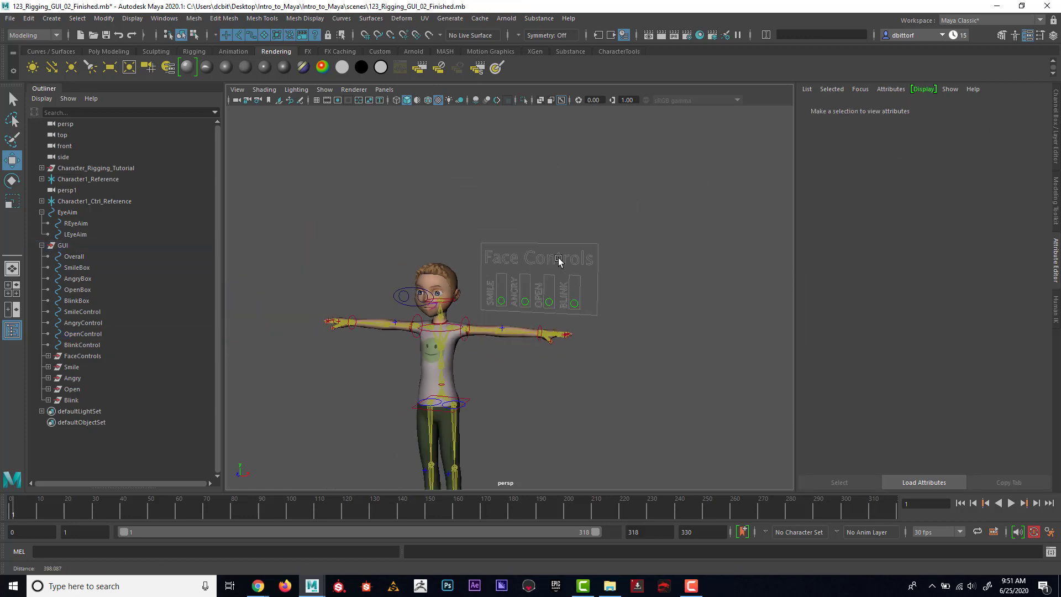
pyautogui.keyDown('alt'); pyautogui.moveTo(591, 265); pyautogui.dragTo(540, 168); pyautogui.keyUp('alt')
pyautogui.click(511, 223)
pyautogui.scroll(-3, 545, 221)
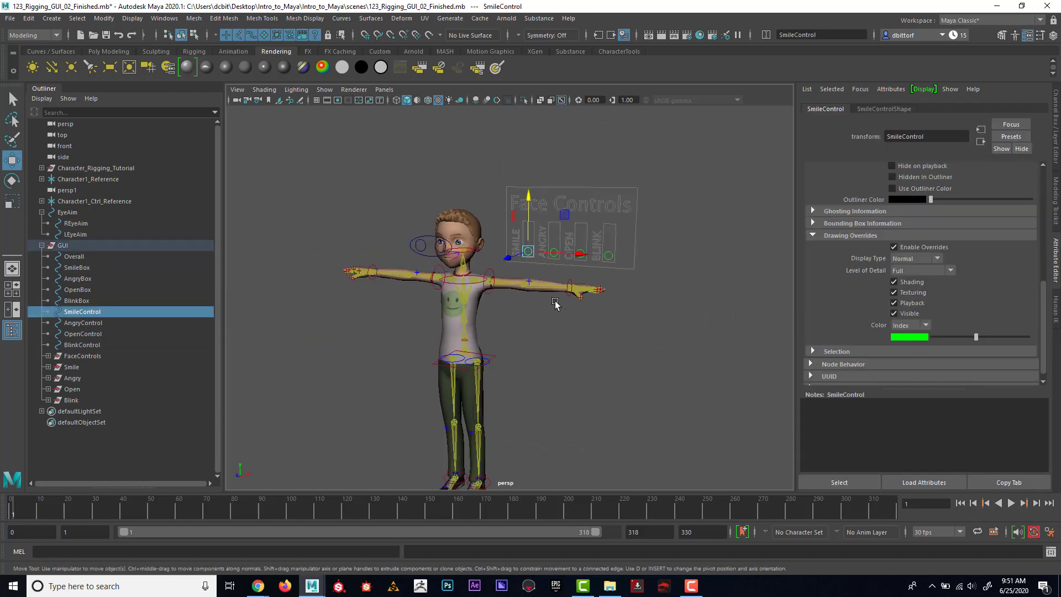
pyautogui.click(544, 332)
pyautogui.keyDown('alt'); pyautogui.moveTo(544, 332); pyautogui.dragTo(631, 315); pyautogui.keyUp('alt')
# Step: Reframe the Face Controls board and slide the SMILE circle back up its track
pyautogui.scroll(3, 636, 321)
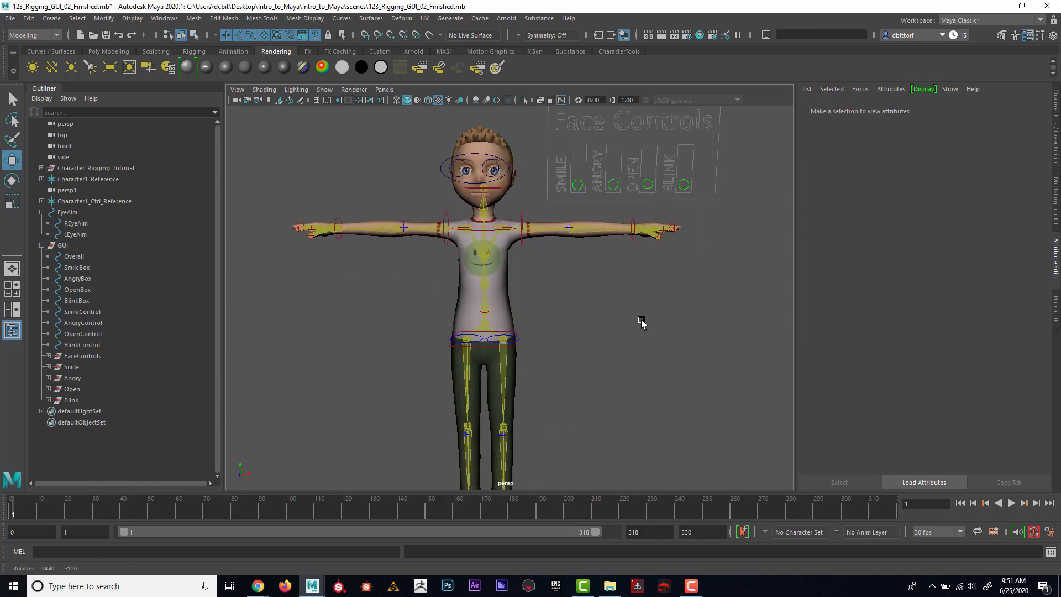
pyautogui.keyDown('alt'); pyautogui.moveTo(640, 324); pyautogui.dragTo(594, 304, button='middle'); pyautogui.keyUp('alt')
pyautogui.scroll(2, 594, 304)
pyautogui.scroll(2, 680, 288)
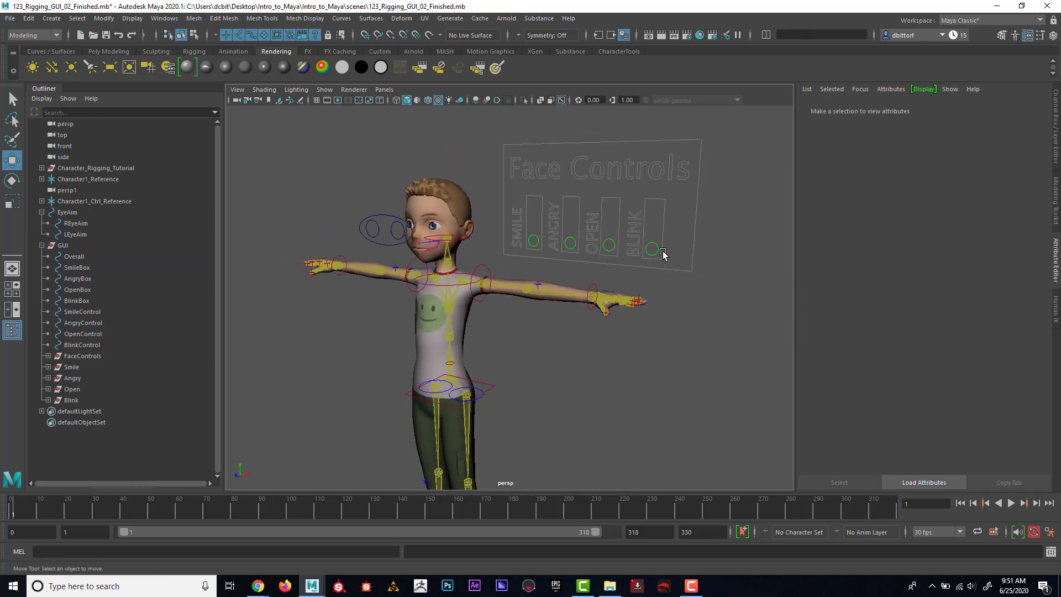
pyautogui.keyDown('alt'); pyautogui.moveTo(598, 269); pyautogui.dragTo(628, 266); pyautogui.keyUp('alt')
pyautogui.scroll(2, 631, 288)
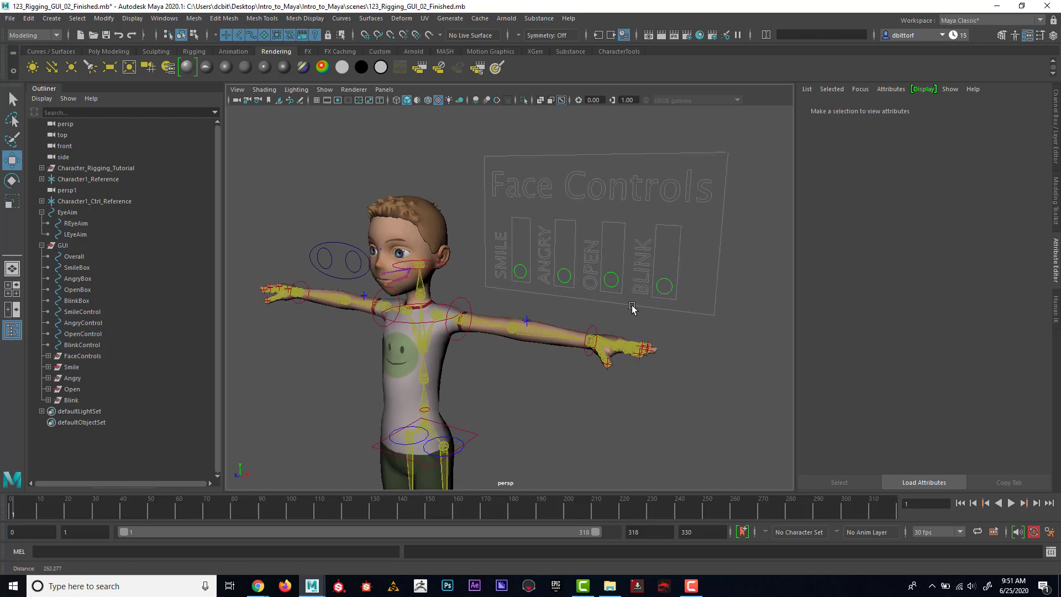
pyautogui.keyDown('alt'); pyautogui.moveTo(633, 306); pyautogui.dragTo(634, 300, button='middle'); pyautogui.keyUp('alt')
pyautogui.scroll(3, 635, 301)
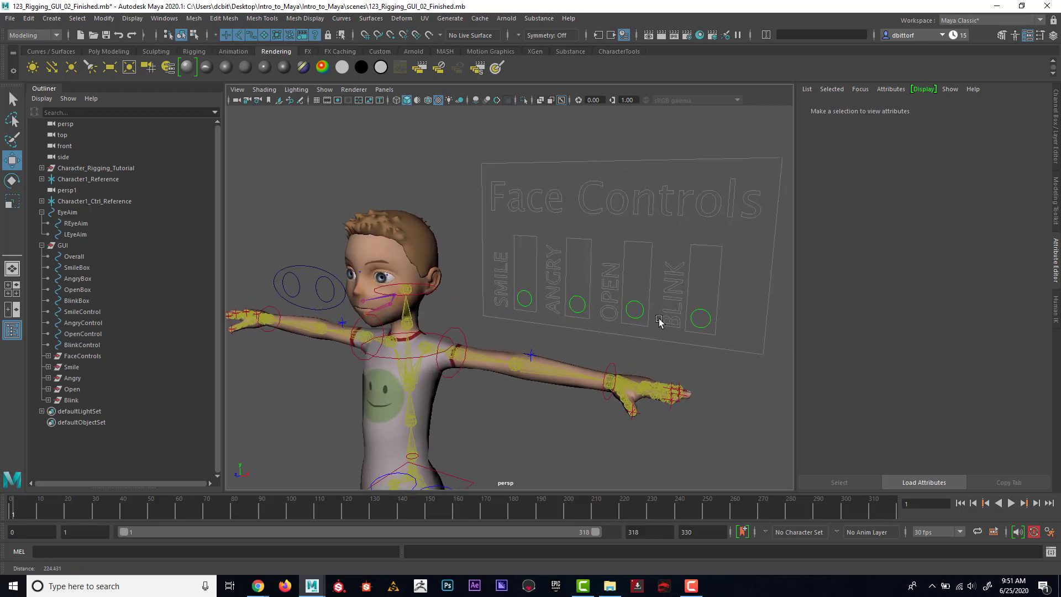
pyautogui.click(526, 287)
pyautogui.moveTo(525, 252); pyautogui.dragTo(545, 208)
pyautogui.scroll(-2, 520, 301)
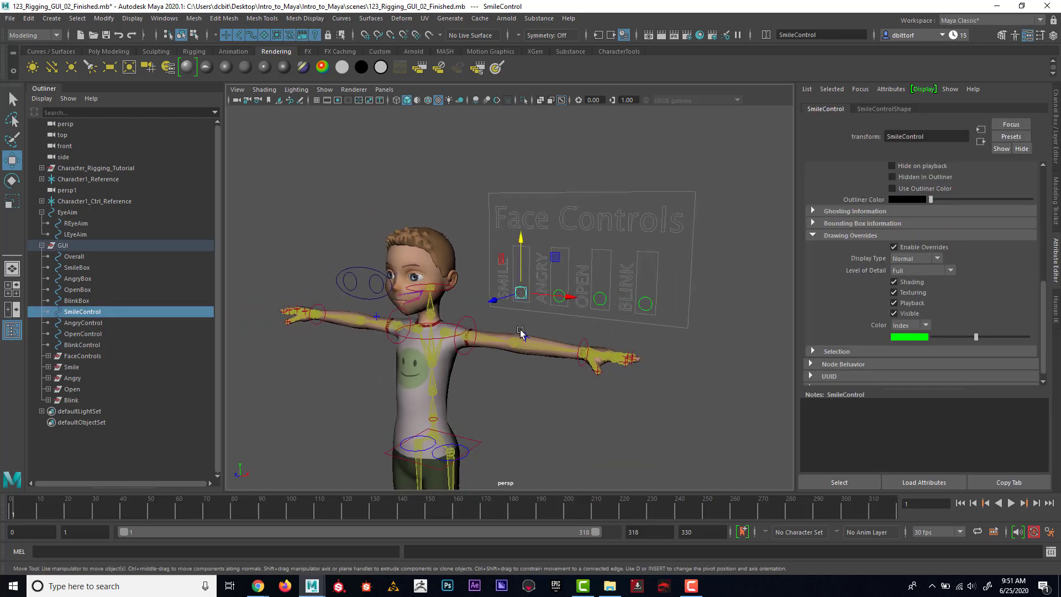
pyautogui.keyDown('alt'); pyautogui.moveTo(526, 332); pyautogui.dragTo(569, 315); pyautogui.keyUp('alt')
pyautogui.scroll(2, 568, 315)
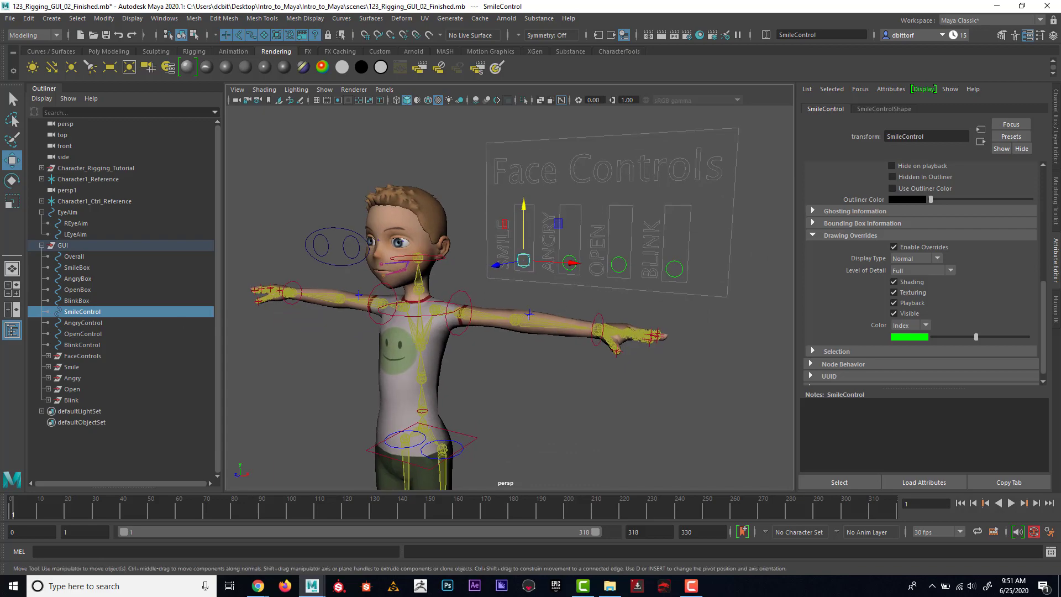